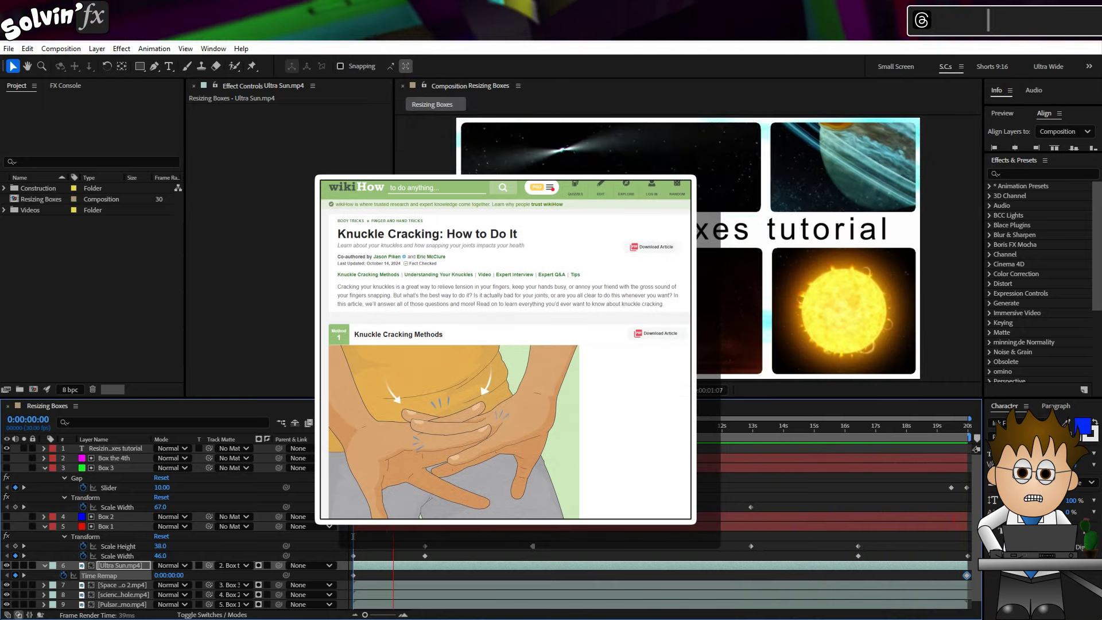
- Stop the Resizing Boxes preview and return to frame 0:00:00:00
key("space")
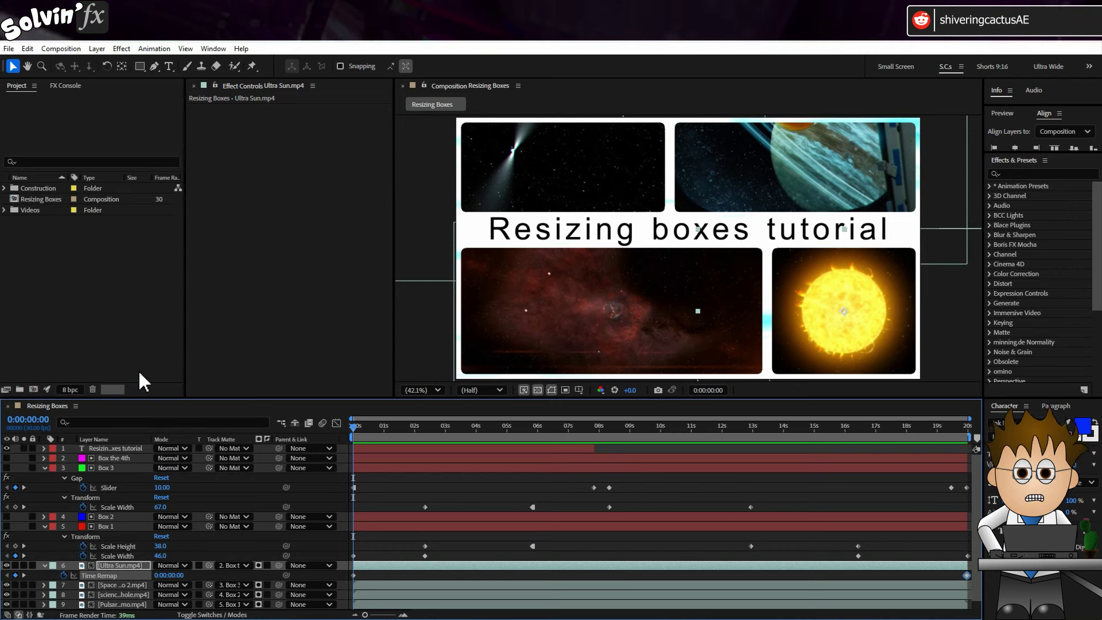
- Start a new 1920×1080, 30 fps composition and begin naming it Resize Boxes
left_click(61, 48)
left_click(73, 60)
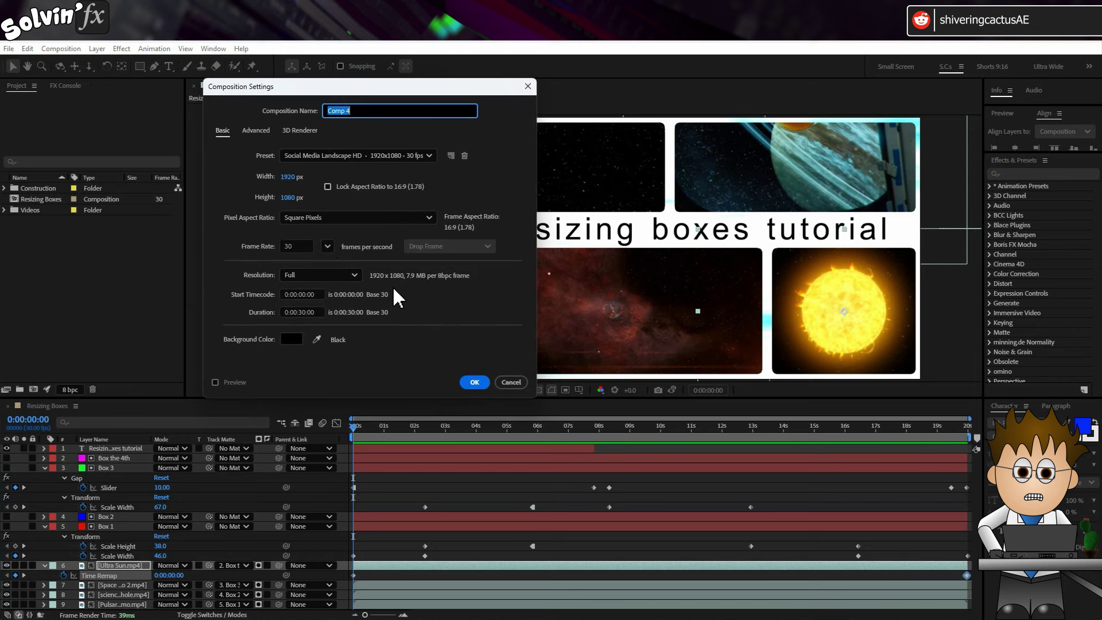
type("REzi")
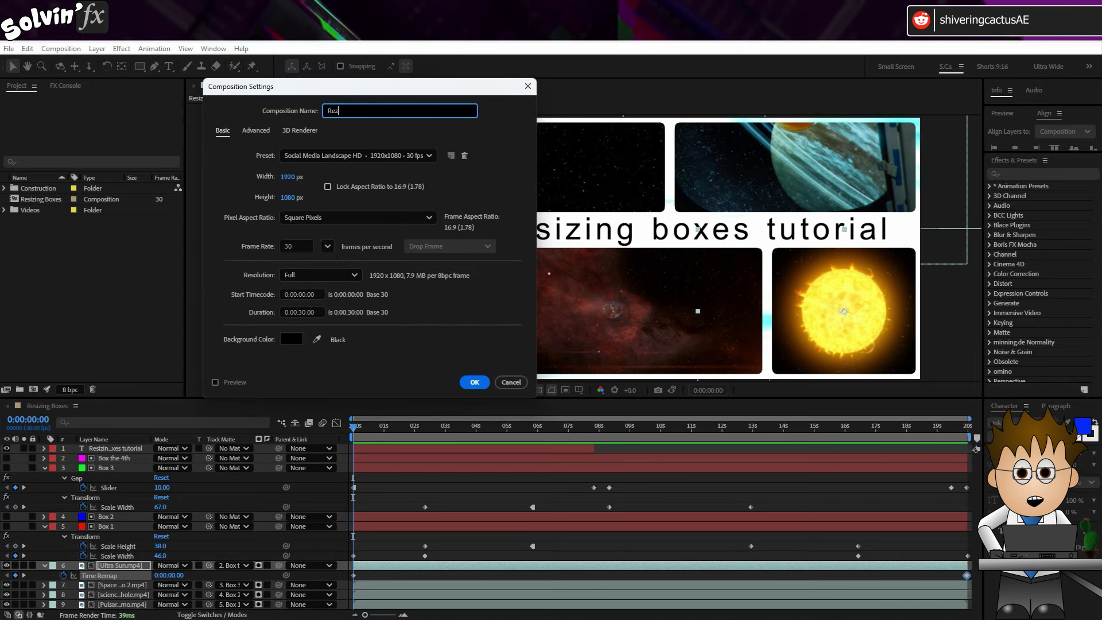
type("size ")
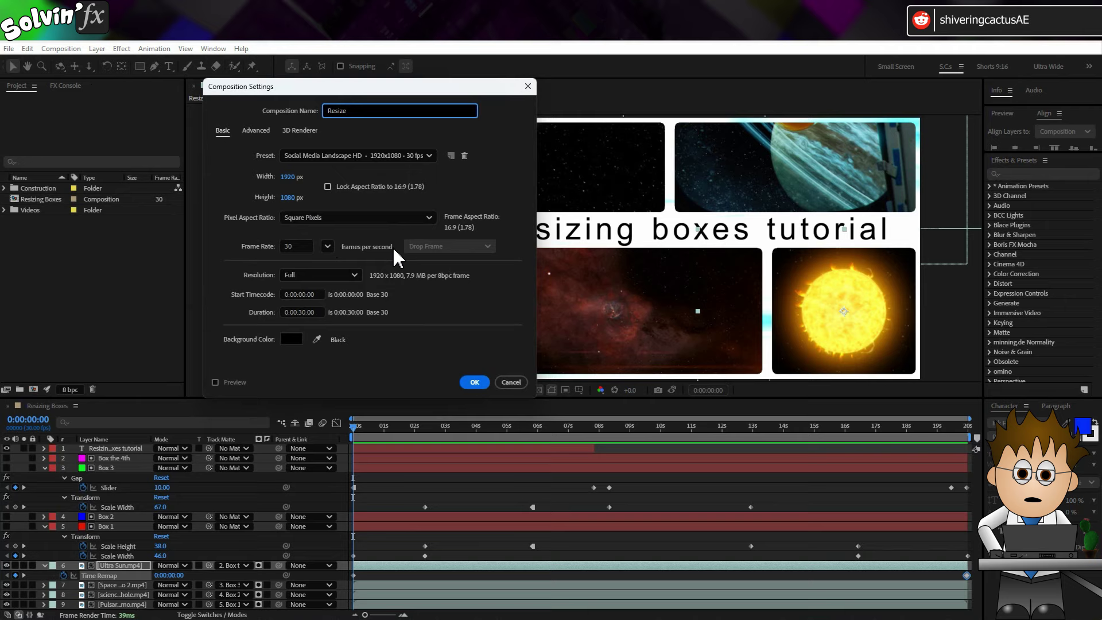
type("Box")
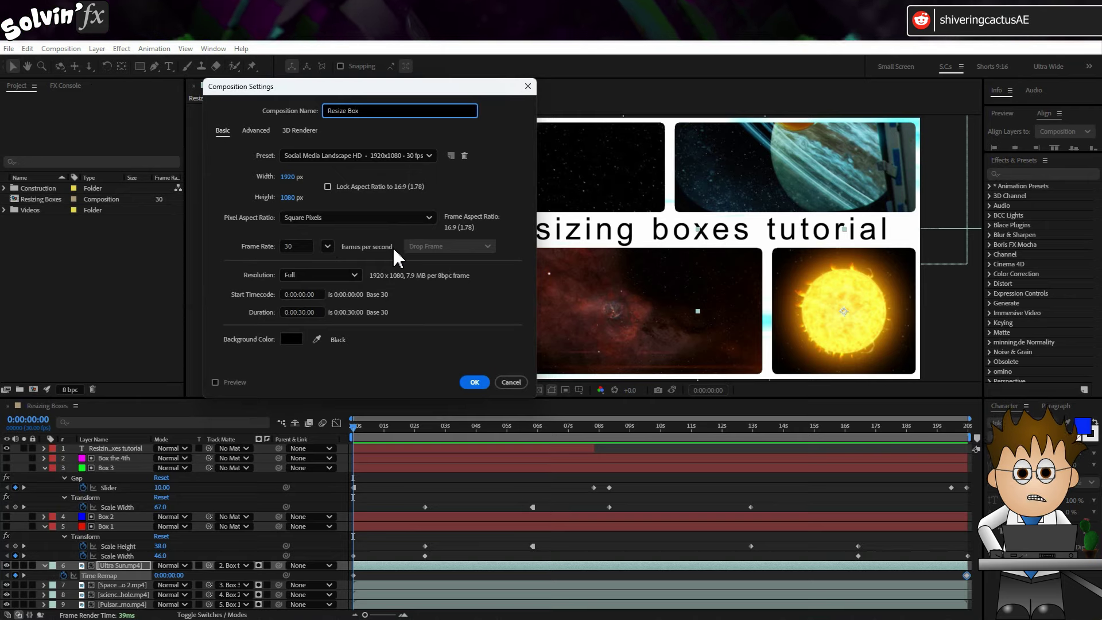
type("es")
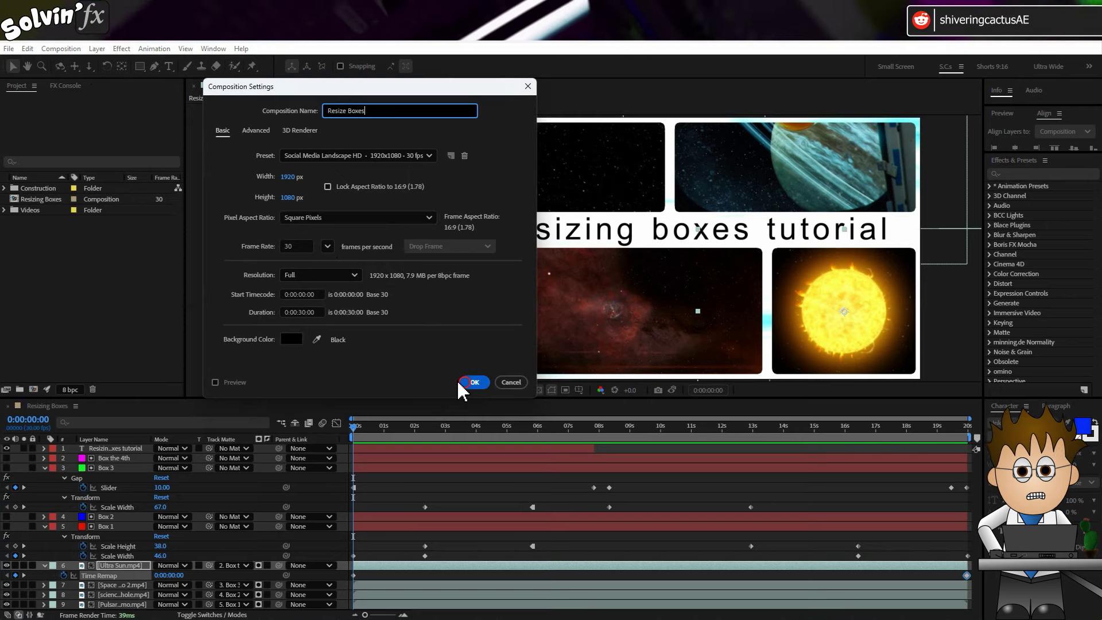
- Confirm the Resize Boxes comp and add a comp-sized pure red (FF0000) solid
left_click(463, 383)
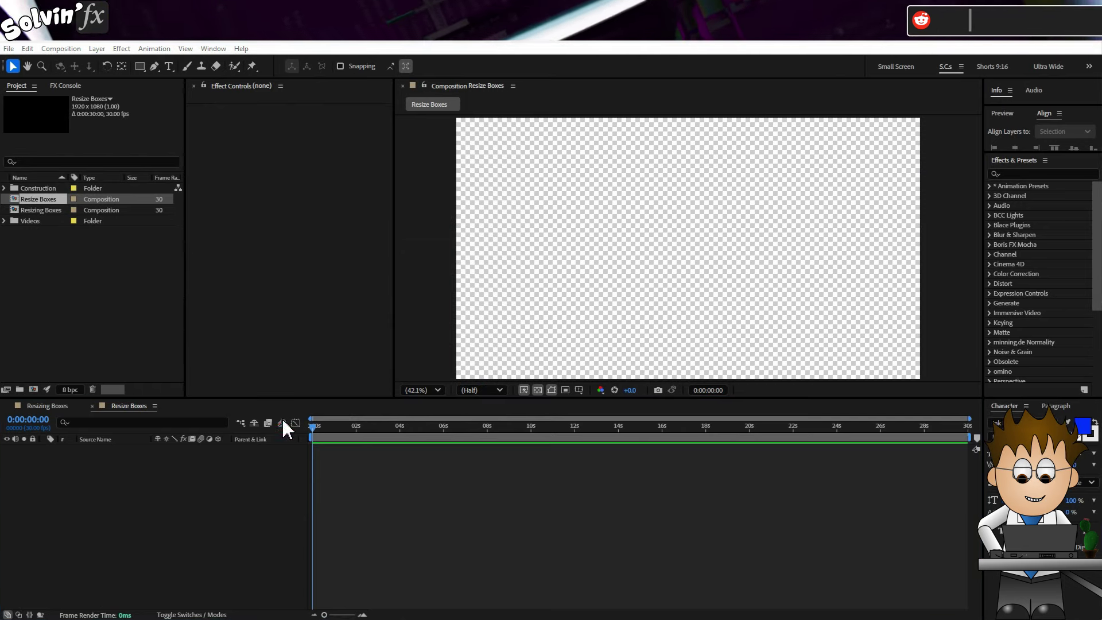
left_click(97, 50)
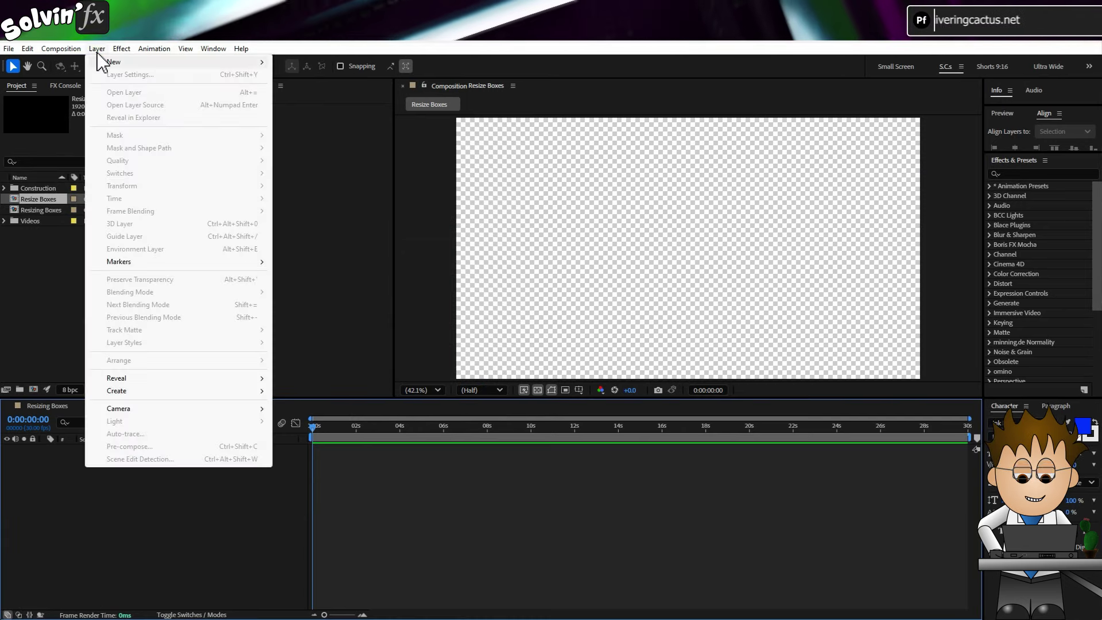
mouse_move(98, 57)
left_click(370, 73)
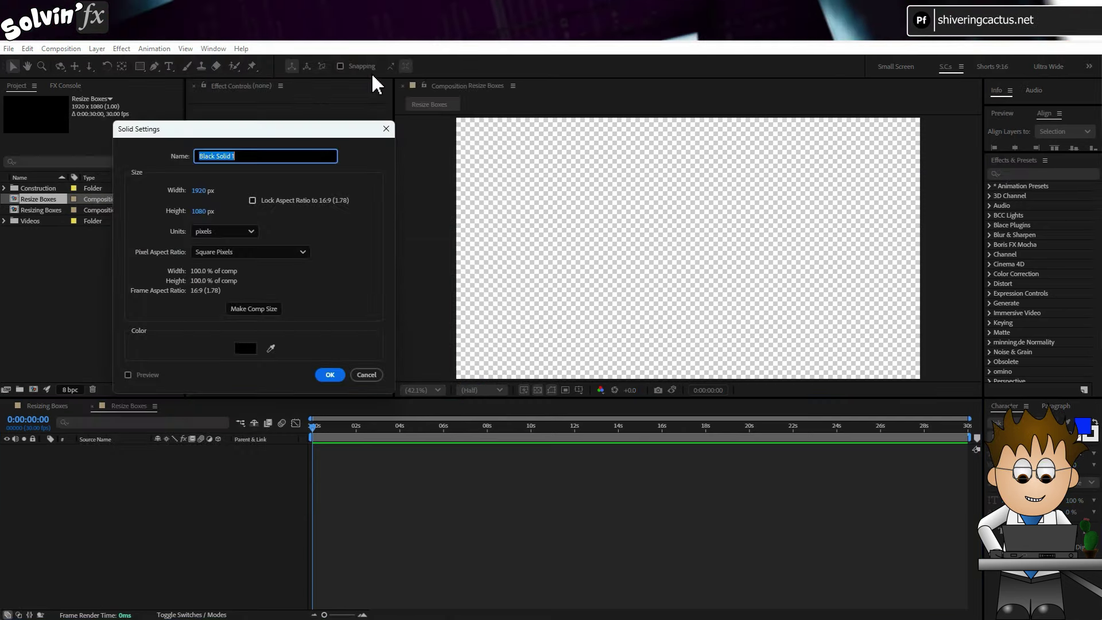
left_click(246, 349)
left_click_drag(155, 254, 228, 197)
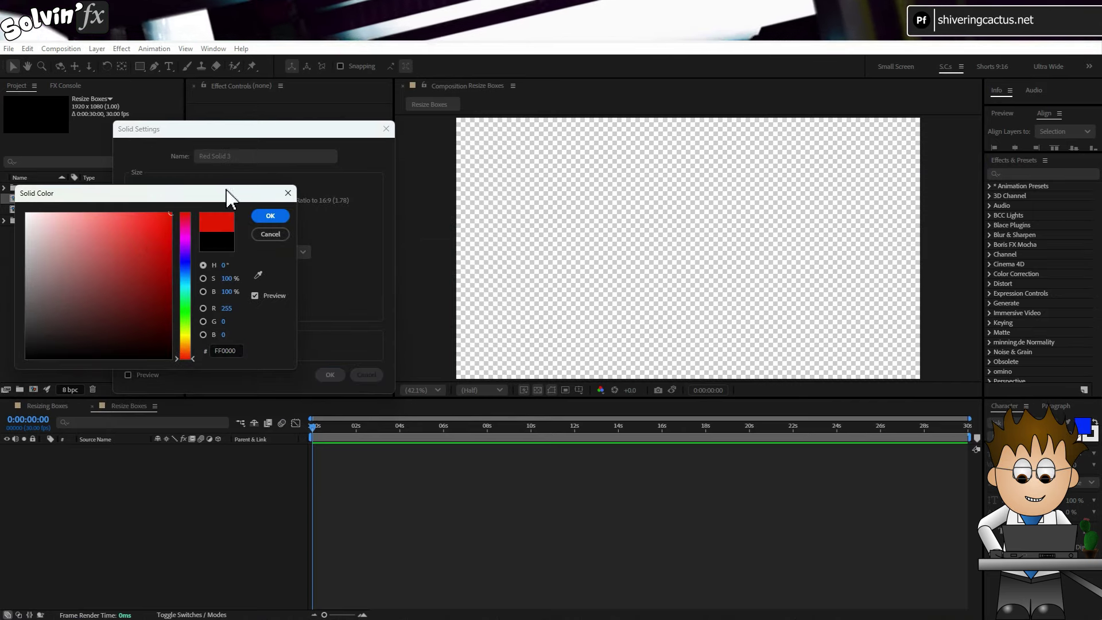
left_click(270, 216)
left_click(265, 315)
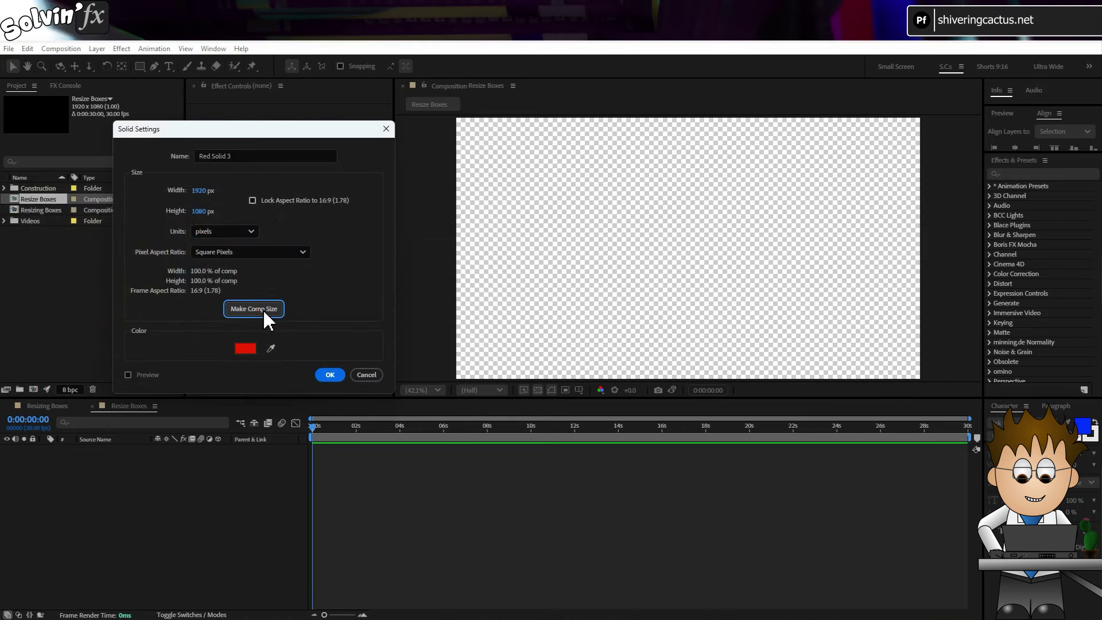
left_click(330, 375)
- Rename the red solid layer Box1
key("Return")
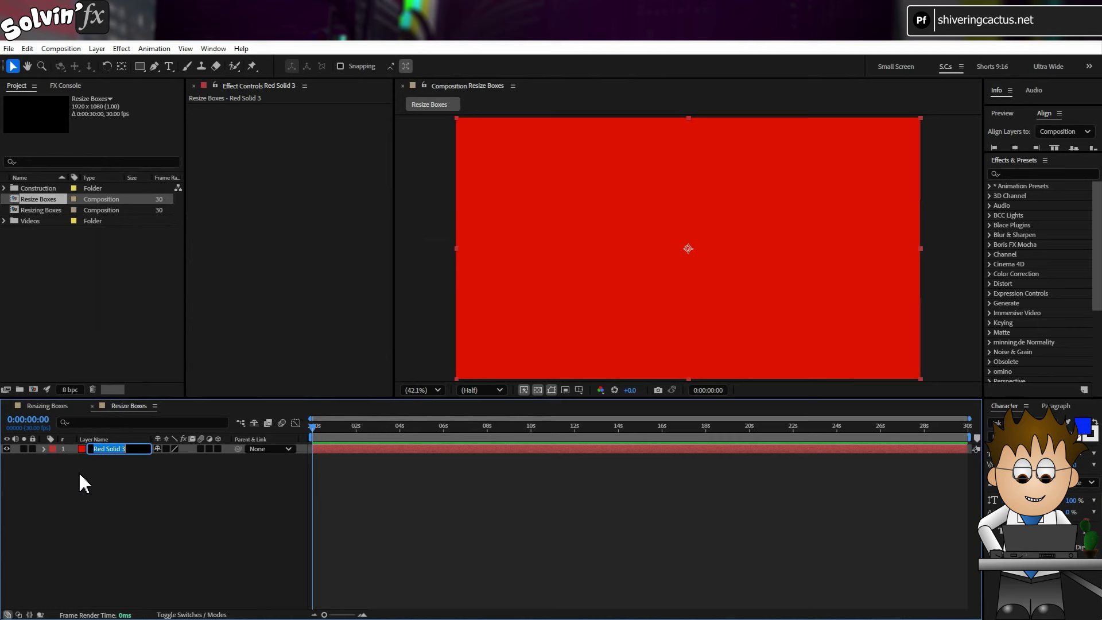
type("Box1")
key("Return")
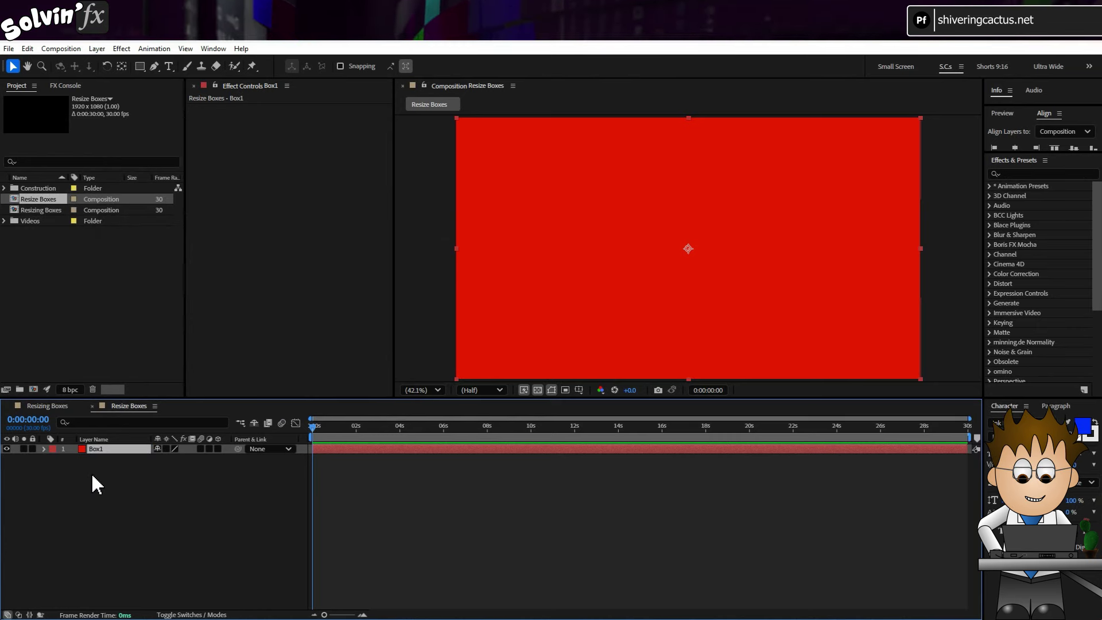
- Apply a Distort > Transform effect to the Box1 layer
left_click(44, 449)
left_click(53, 458)
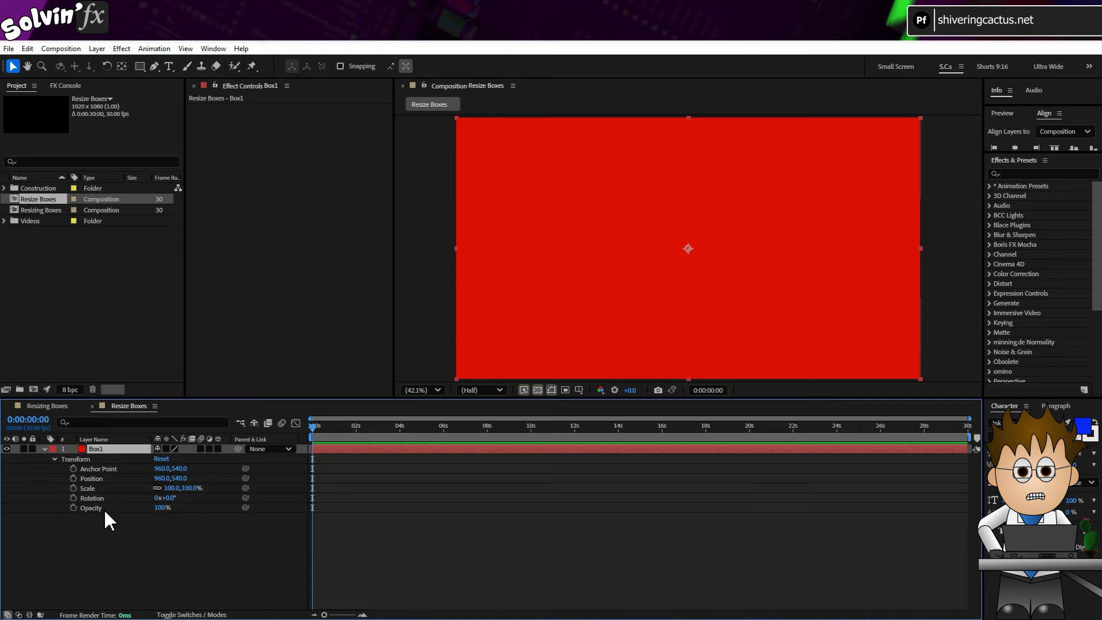
left_click(120, 49)
mouse_move(197, 238)
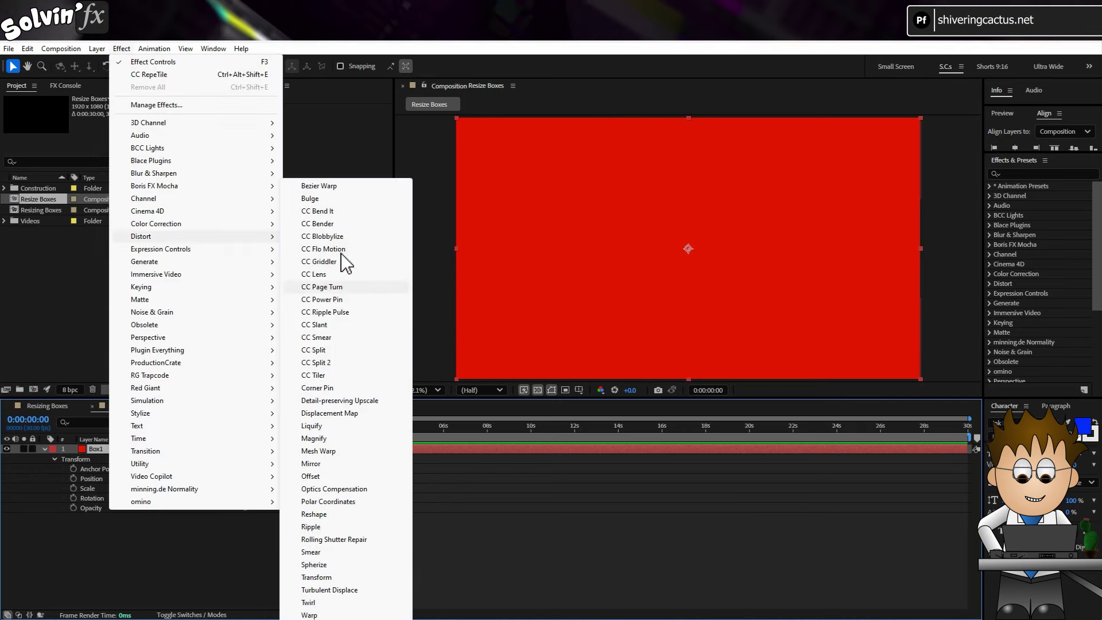
left_click(348, 577)
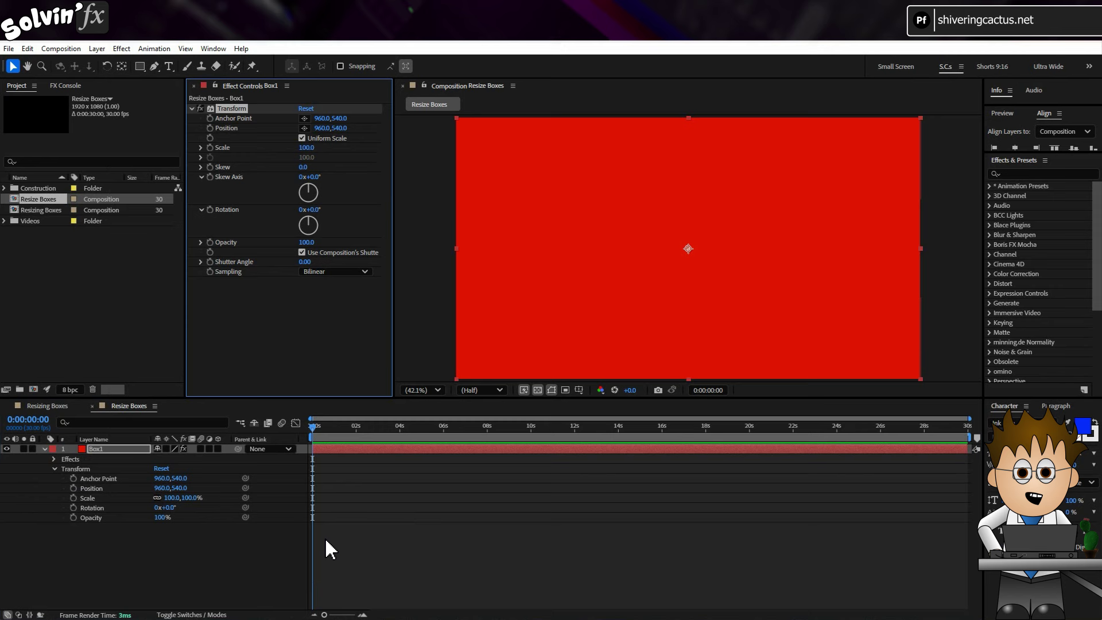
left_click(54, 469)
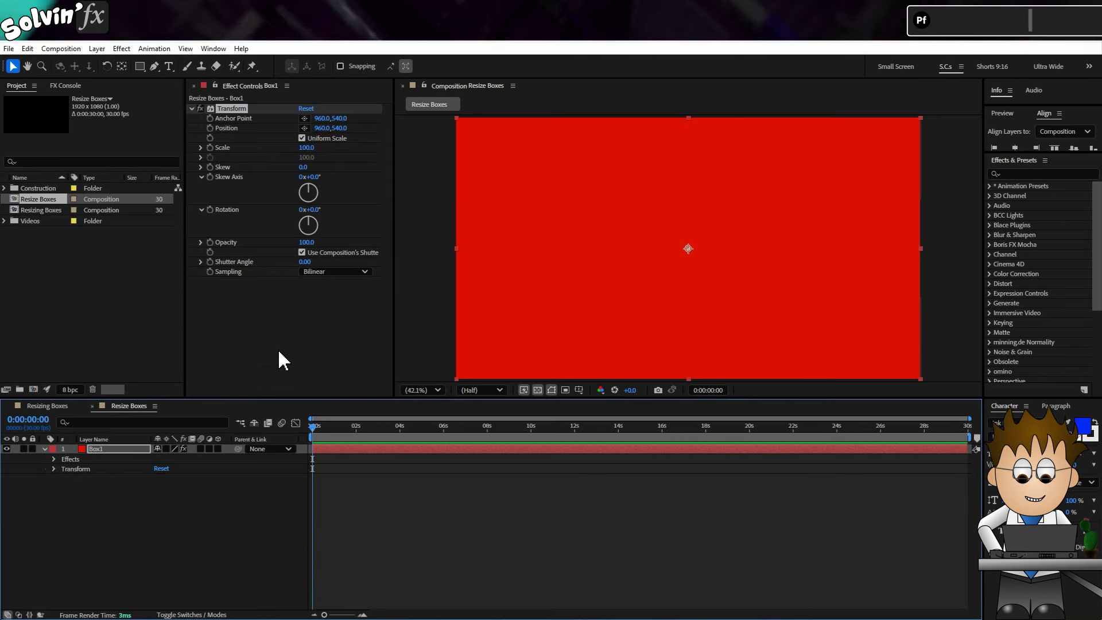
- Set the Transform effect's Anchor Point and Position both to 0,0
left_click(324, 118)
left_click(336, 119)
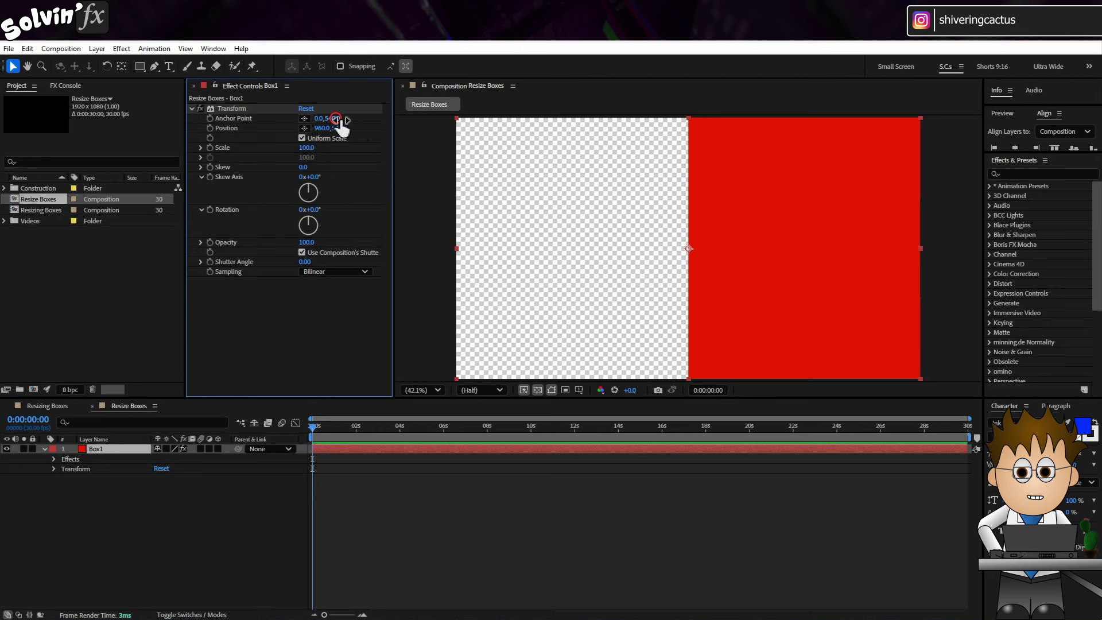
left_click(366, 125)
left_click(320, 128)
type("0")
left_click(369, 125)
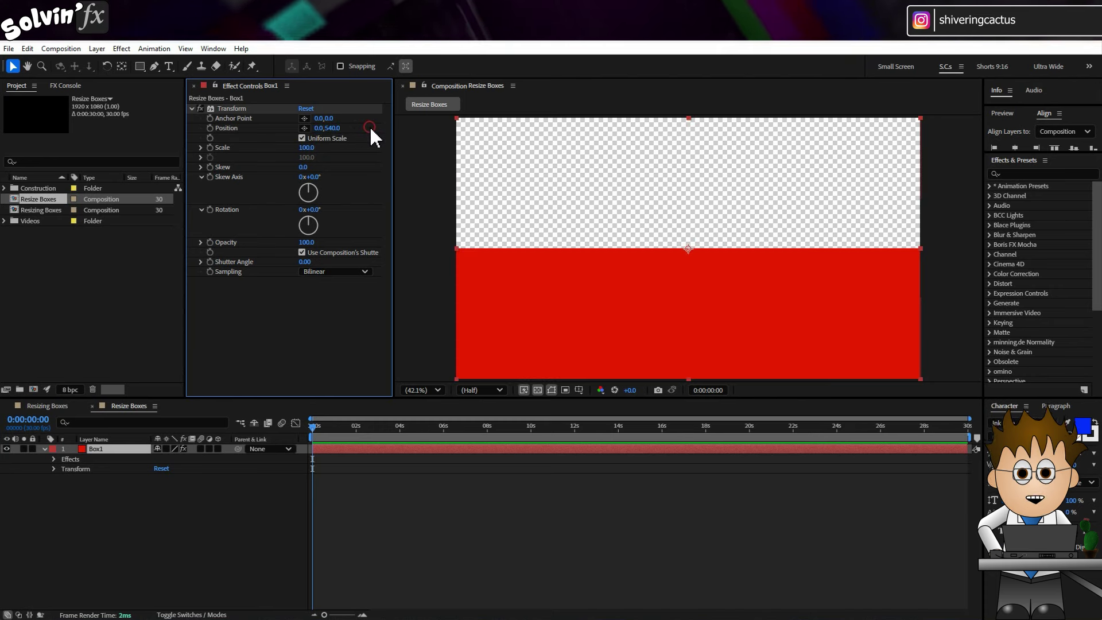
left_click(336, 127)
type("0")
key("Return")
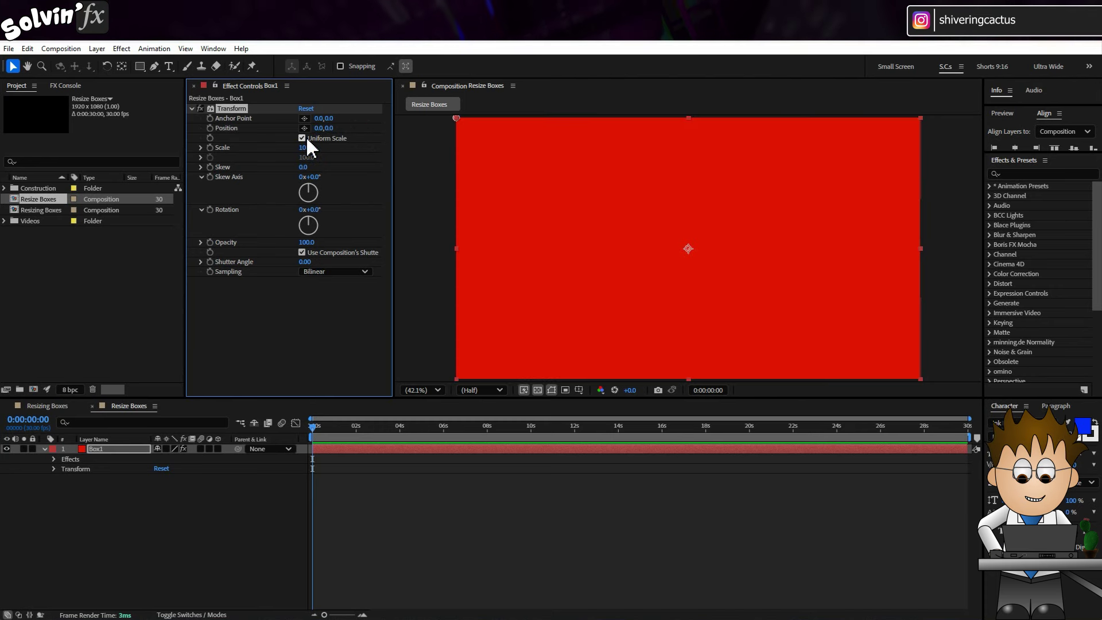
- Turn off Uniform Scale and show only Box1's keyframed Scale Height and Width at 100
left_click(304, 139)
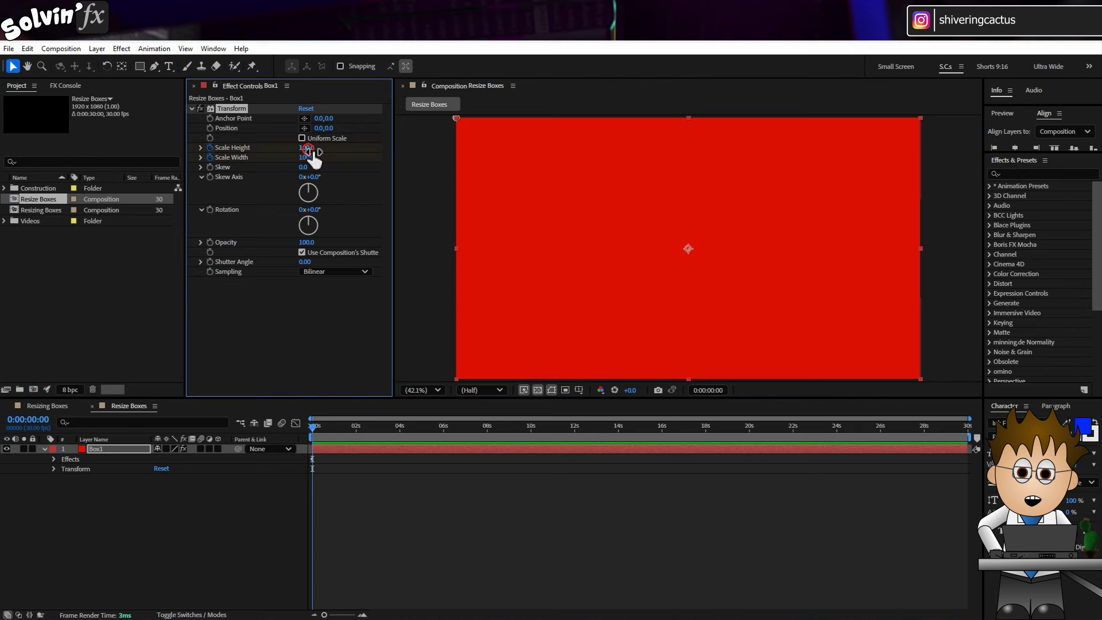
mouse_move(313, 150)
left_mouse_down()
mouse_move(269, 158)
mouse_move(313, 160)
mouse_move(281, 161)
mouse_move(294, 165)
mouse_move(300, 151)
mouse_move(311, 167)
left_mouse_up()
key("u")
key("ctrl+z")
key("ctrl+z")
key("ctrl+z")
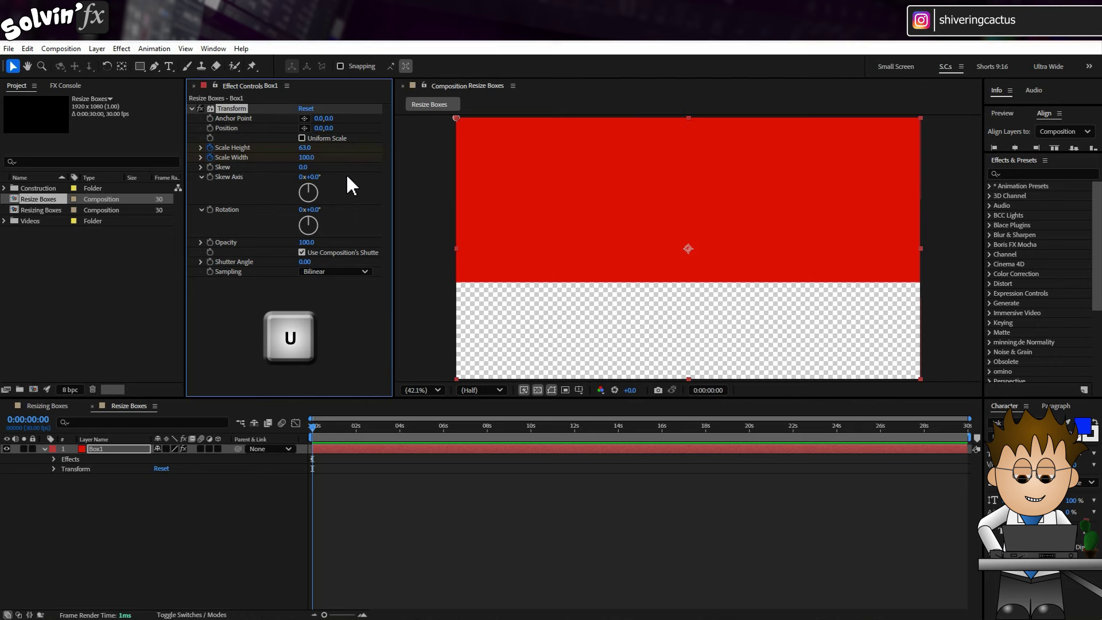
key("u")
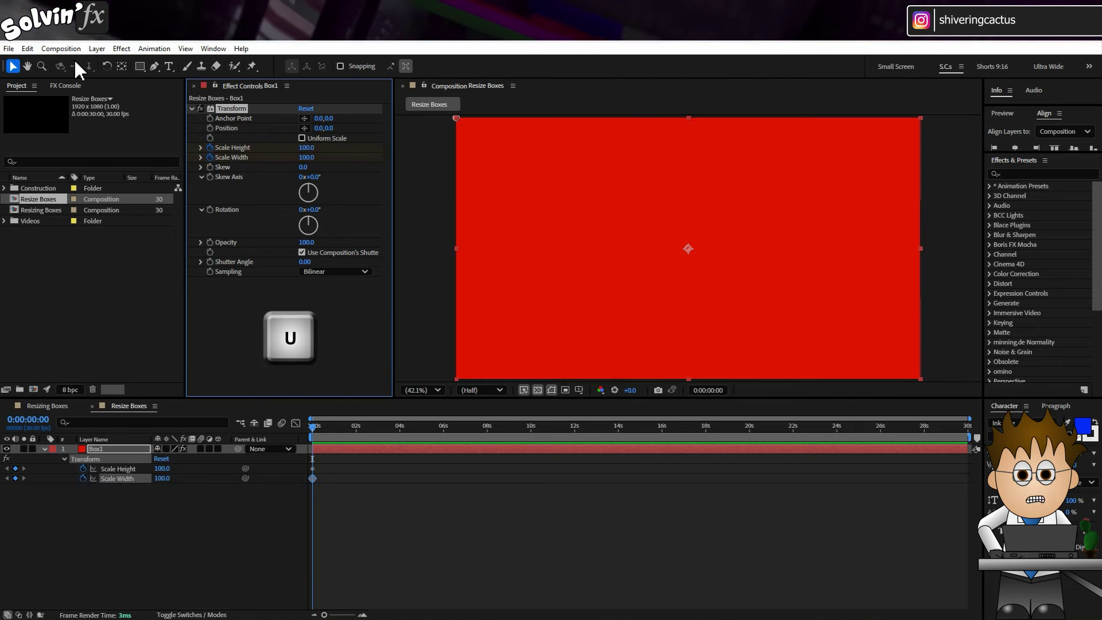
- Add a full-frame blue solid layer named Box2
left_click(97, 49)
mouse_move(112, 69)
left_click(299, 75)
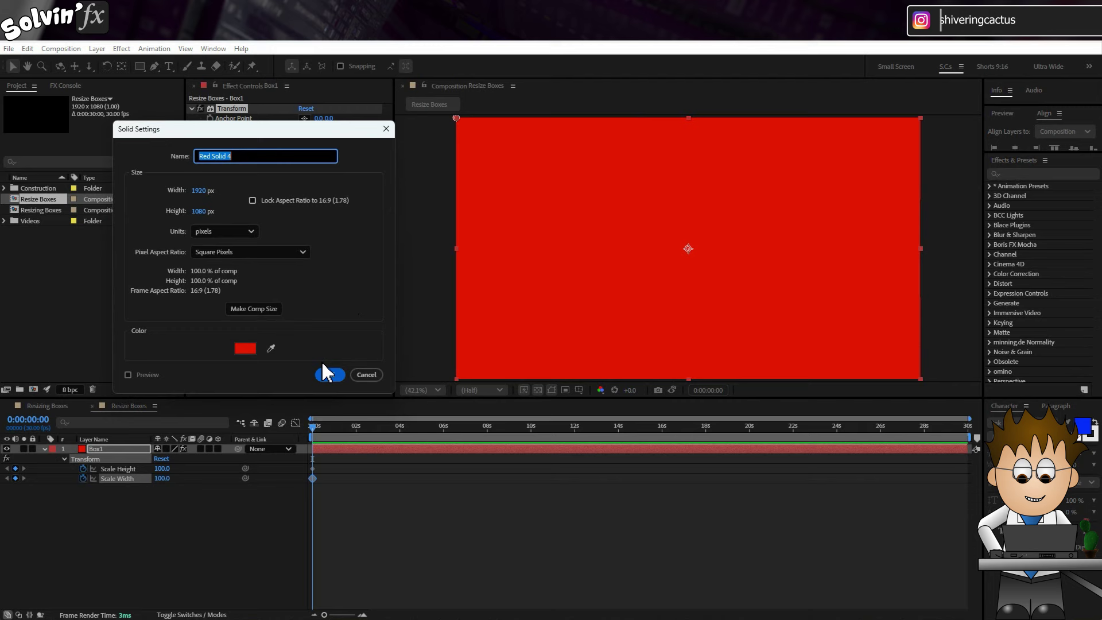
left_click(248, 350)
left_click(185, 263)
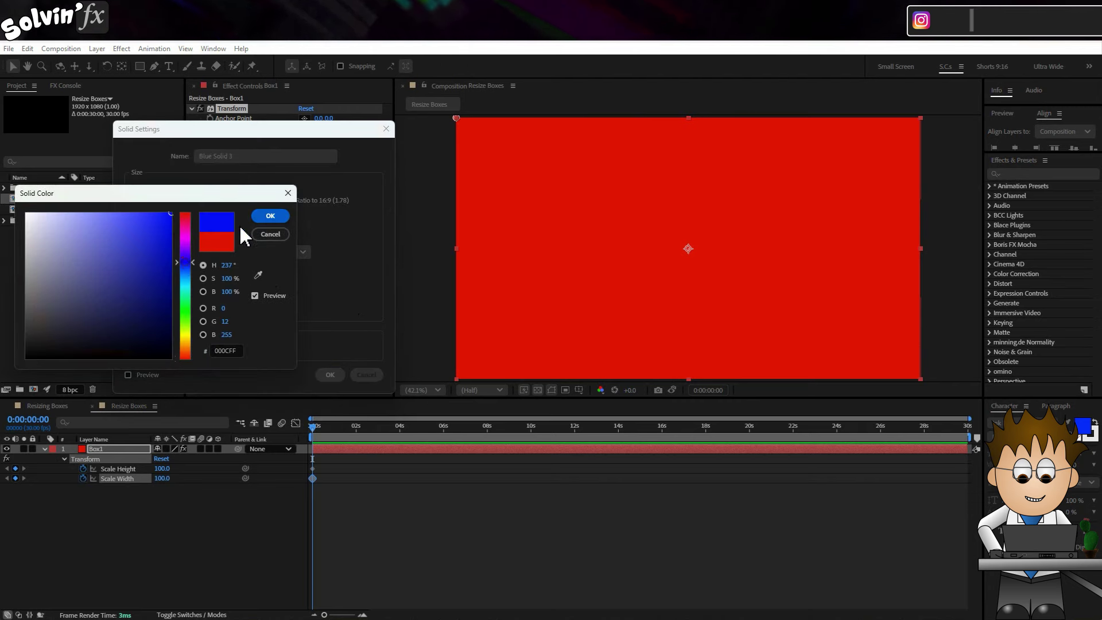
left_click(270, 216)
left_click(331, 375)
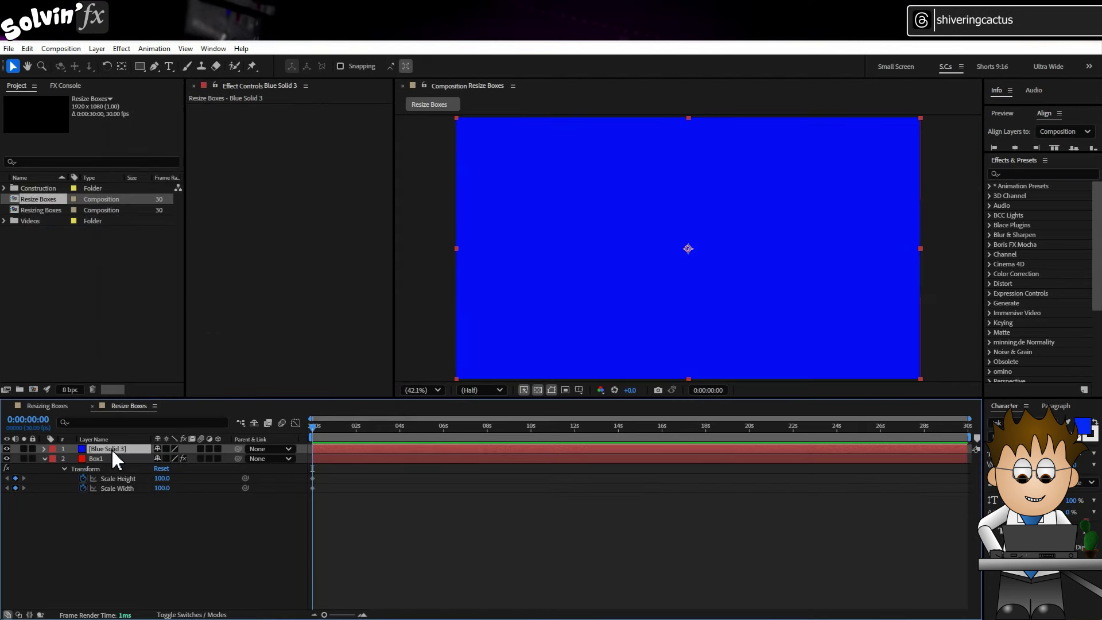
type("Box2")
key("Return")
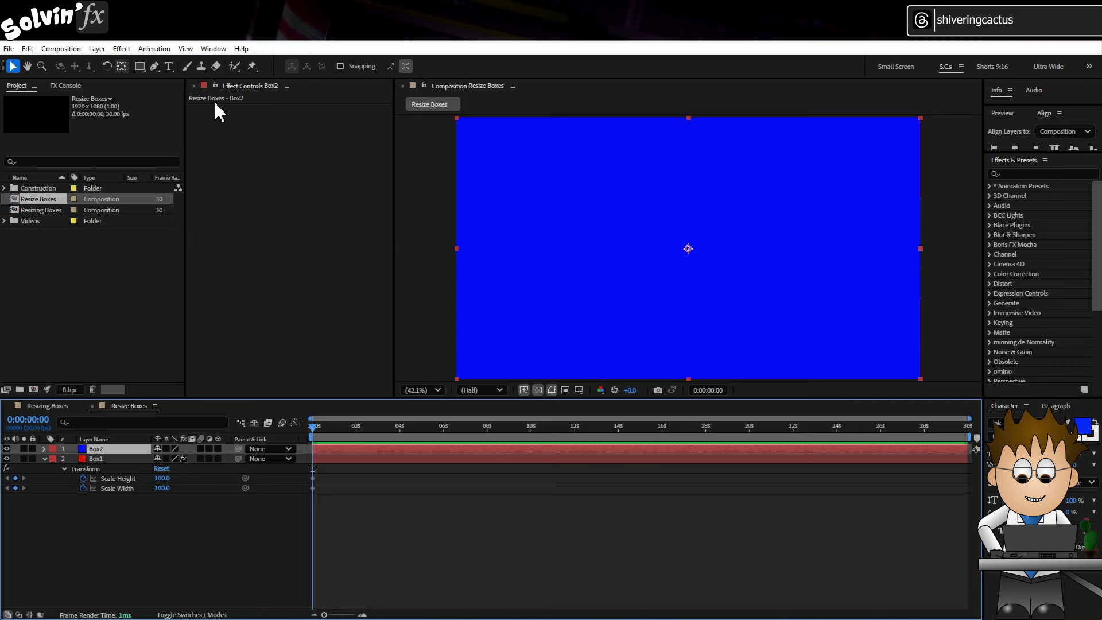
- Apply a Transform effect to Box2 with Anchor Point 1920,0
left_click(122, 49)
mouse_move(182, 237)
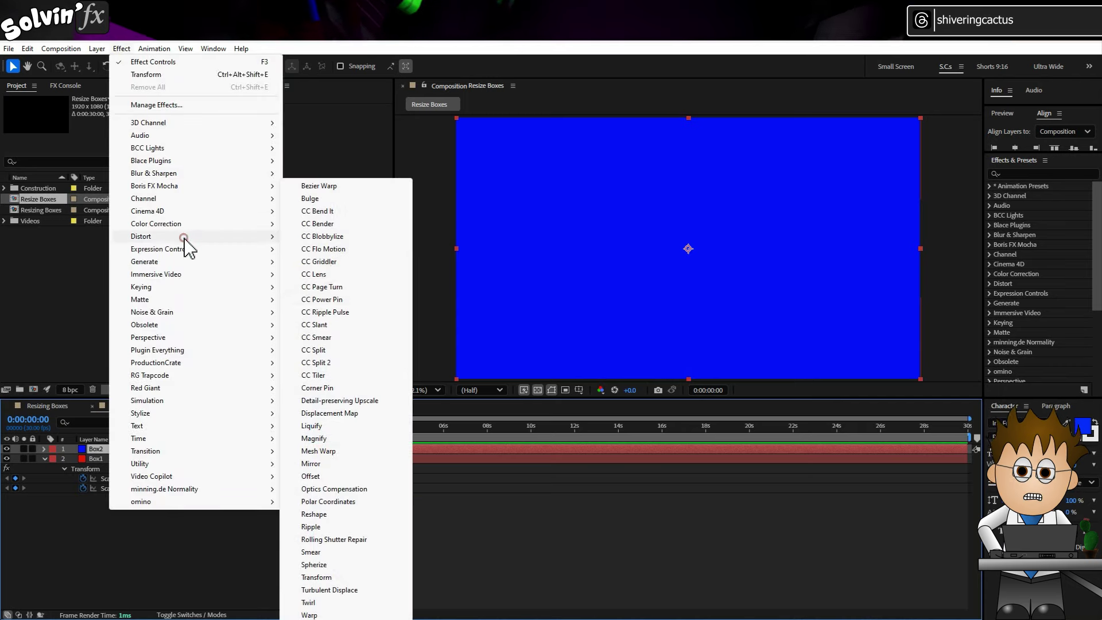
left_click(334, 577)
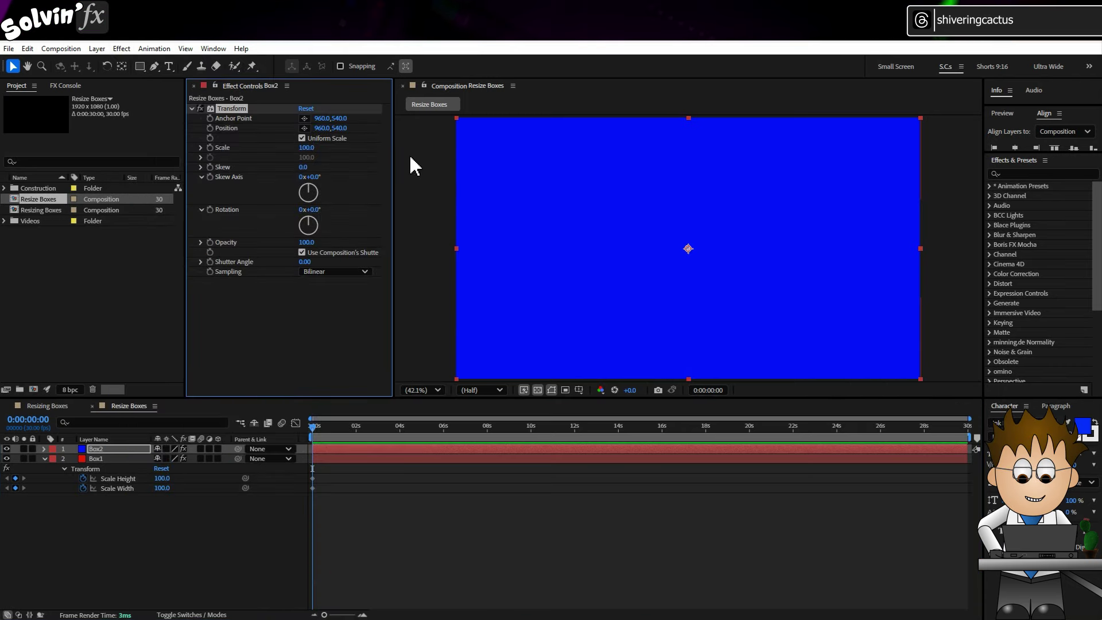
left_click(322, 118)
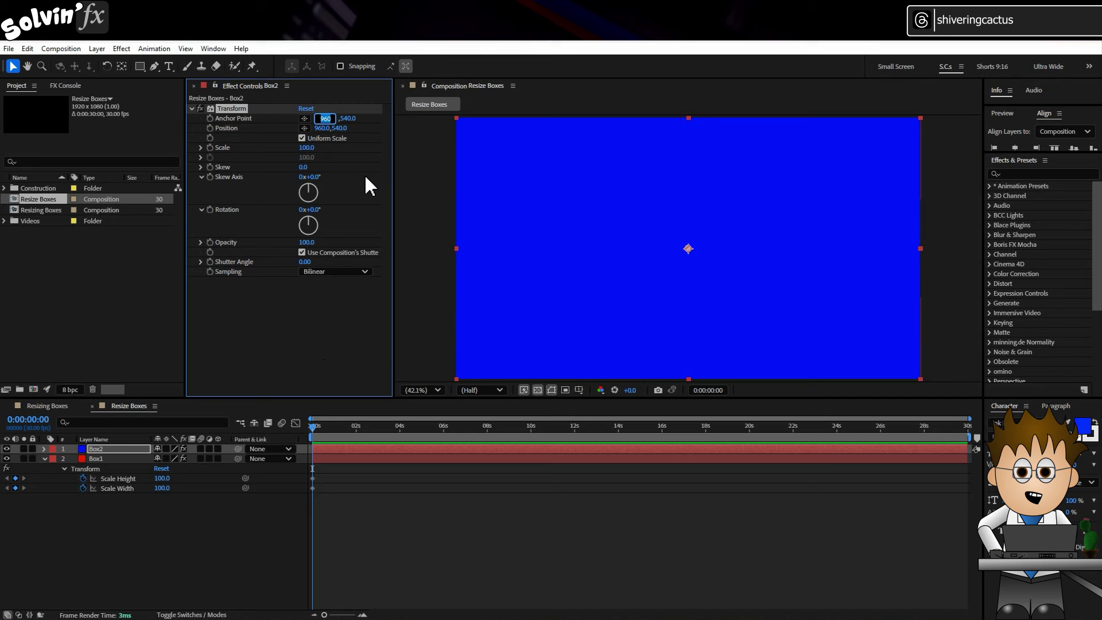
type("1920")
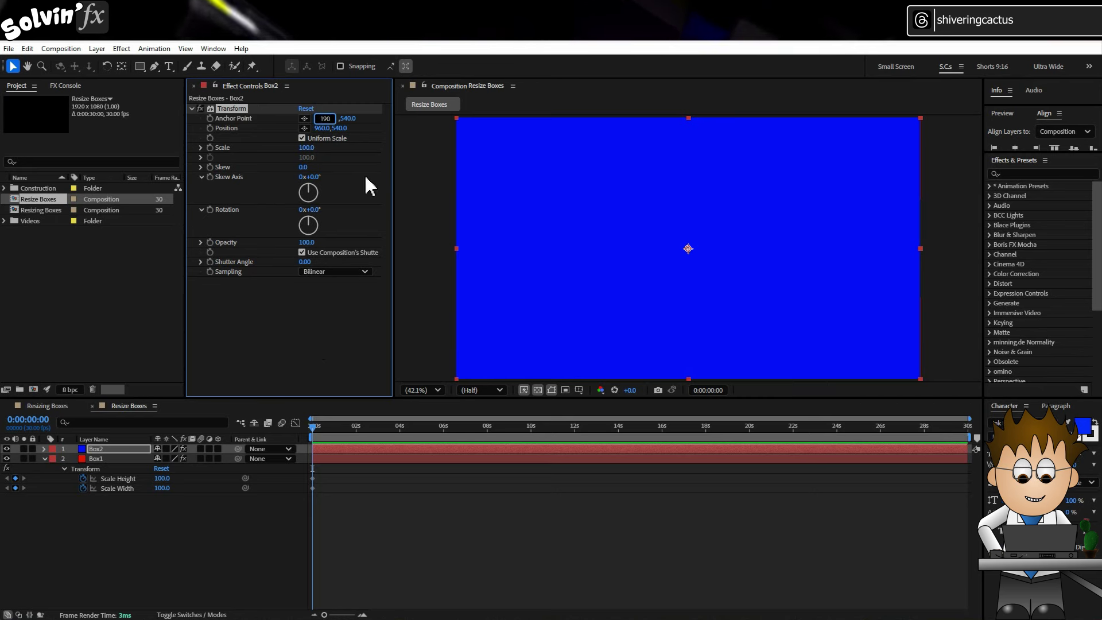
key("Return")
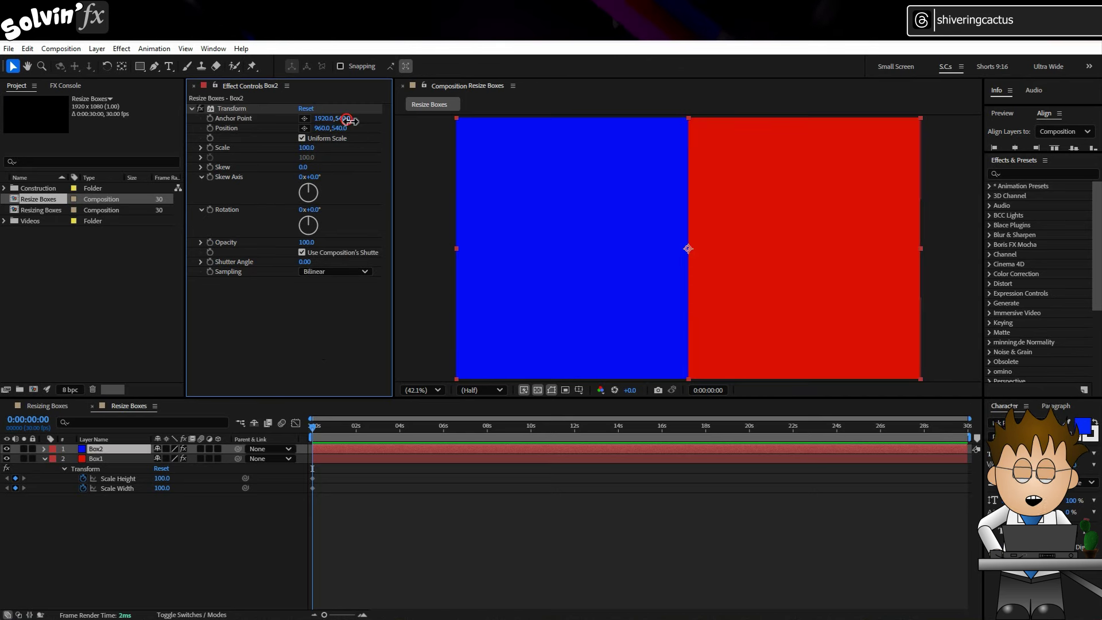
left_click(347, 119)
type("0")
key("Return")
- Set Box2's Transform Position to 1920,0
left_click(324, 128)
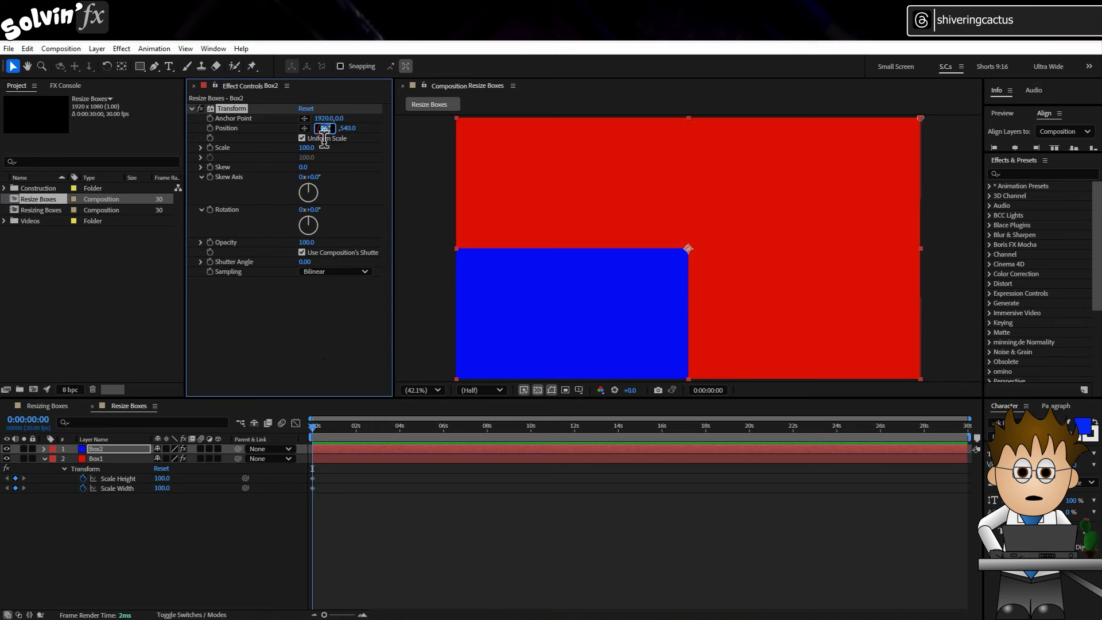
type("1920")
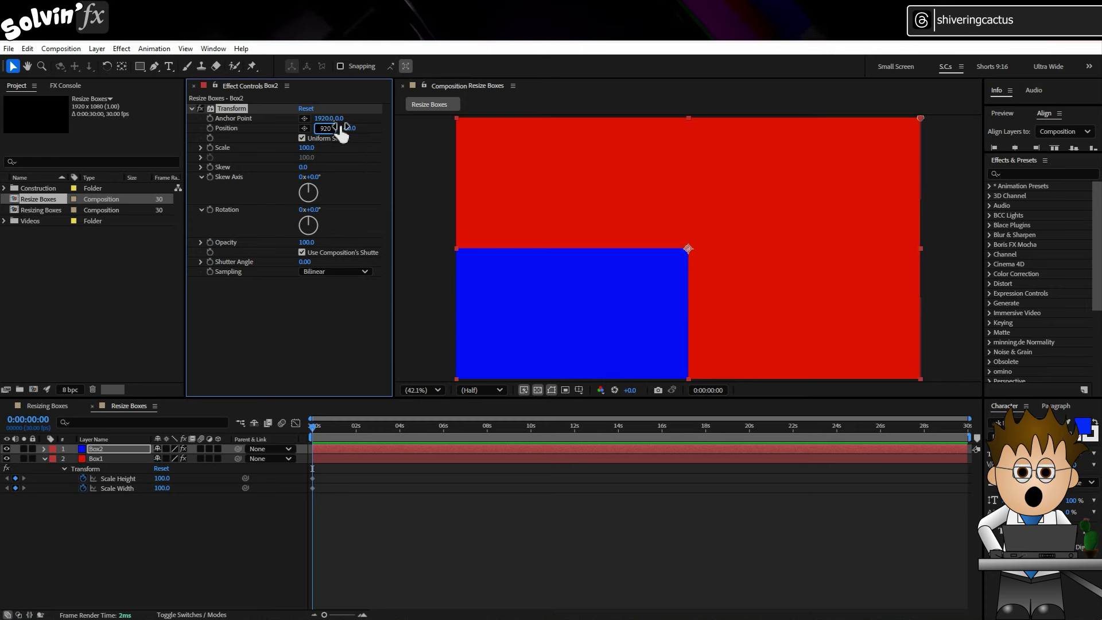
key("Tab")
type("0")
key("Return")
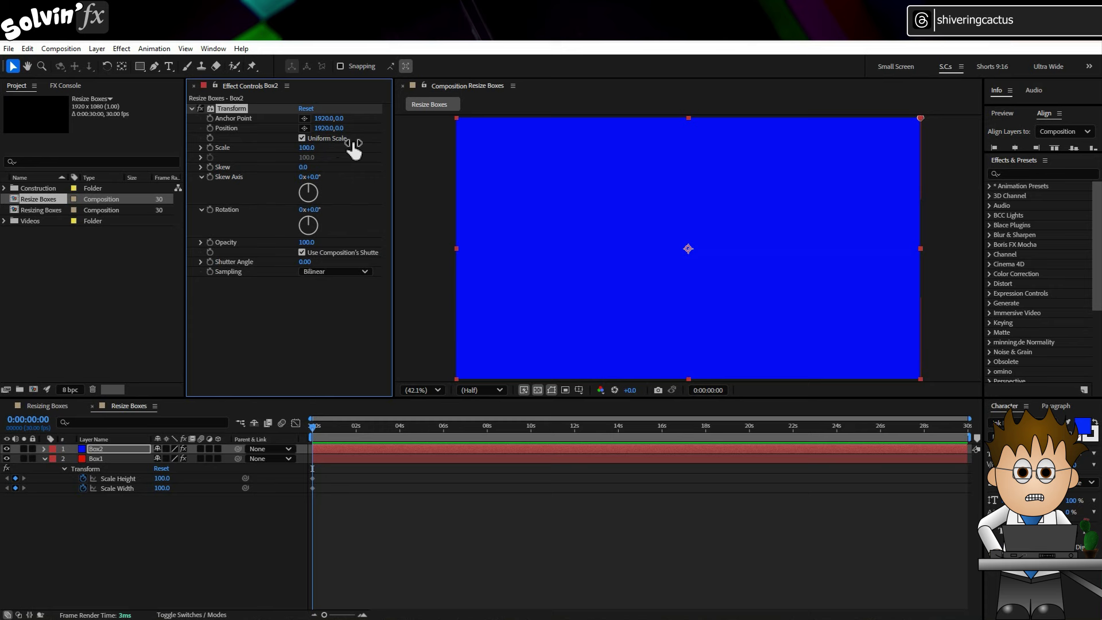
- Turn off Box2's Uniform Scale and pick-whip its Scale Height to Box1's Scale Height
left_click_drag(315, 147, 302, 148)
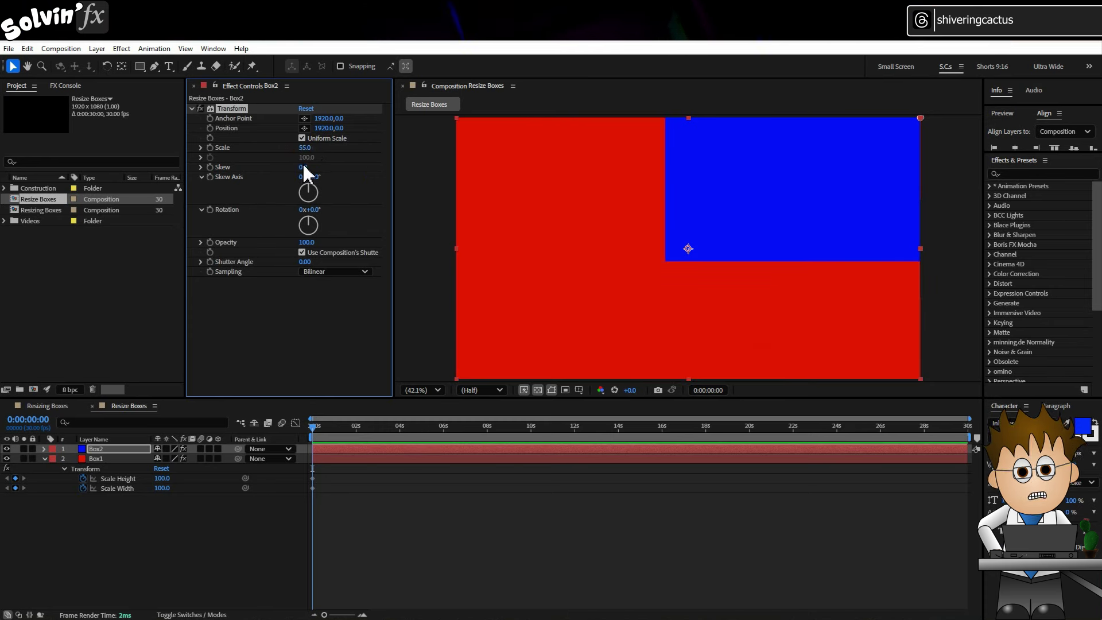
left_click(302, 138)
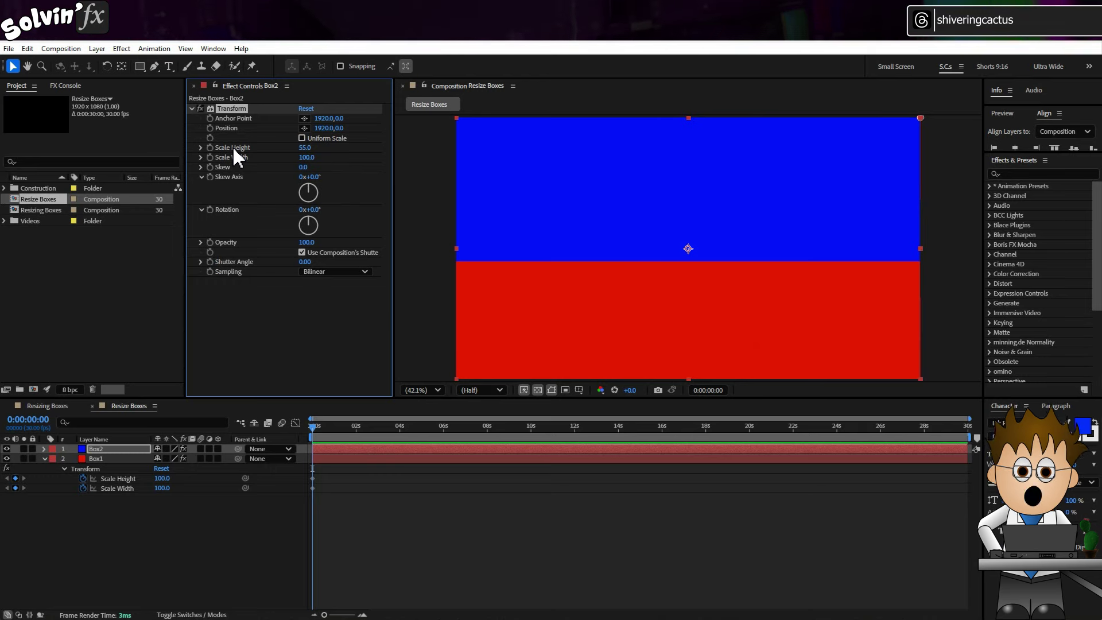
key("ctrl+grave")
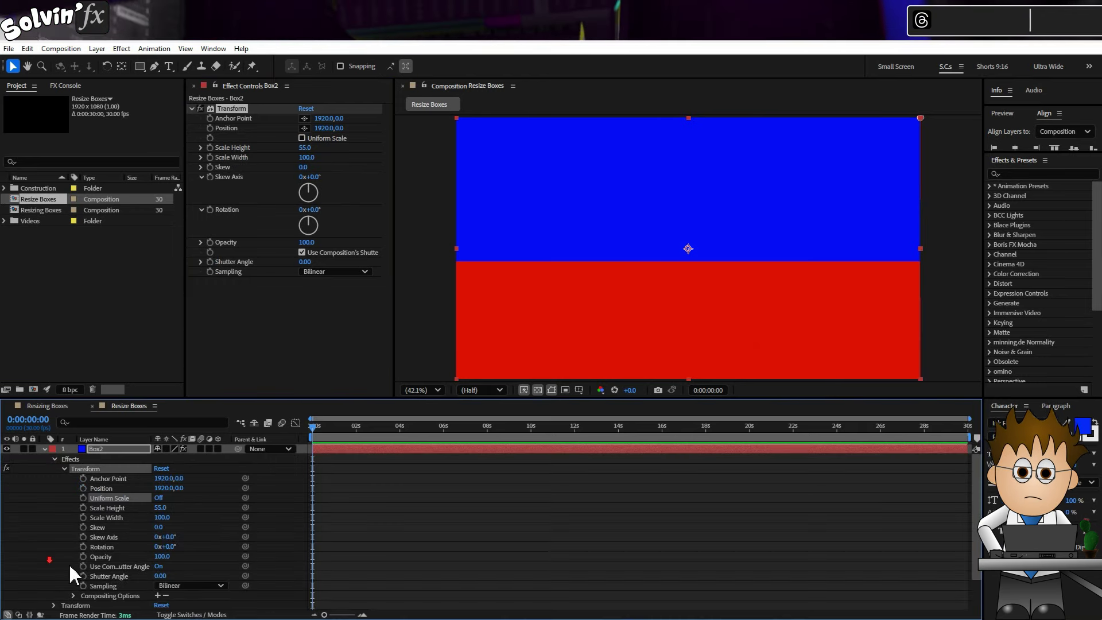
scroll(41, 557, "down", 2)
left_click_drag(245, 468, 129, 596)
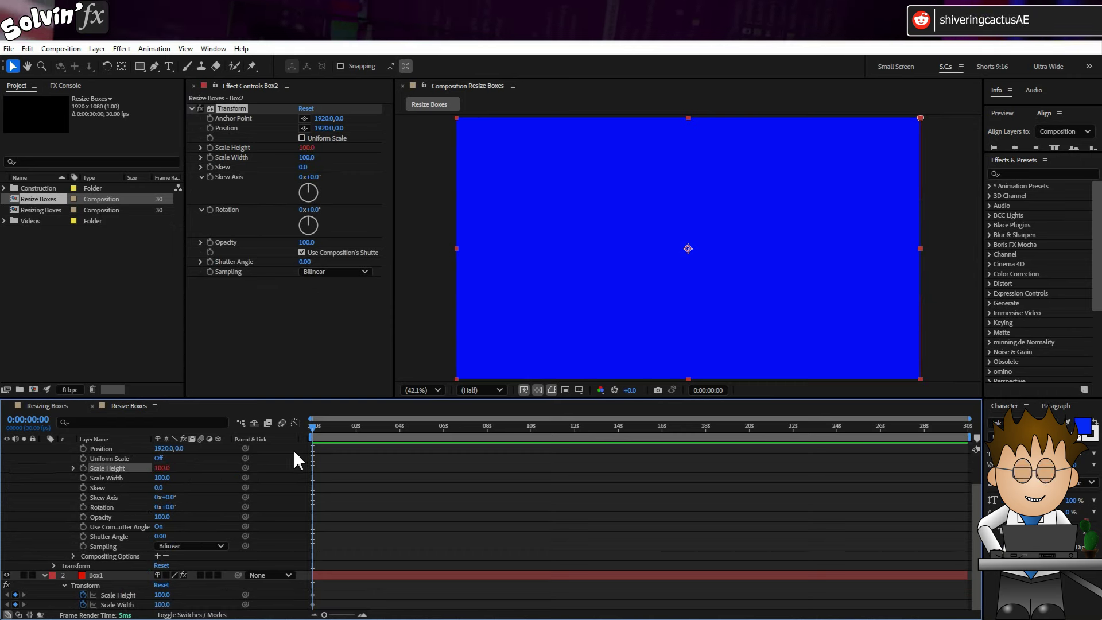
left_click(328, 318, "alt")
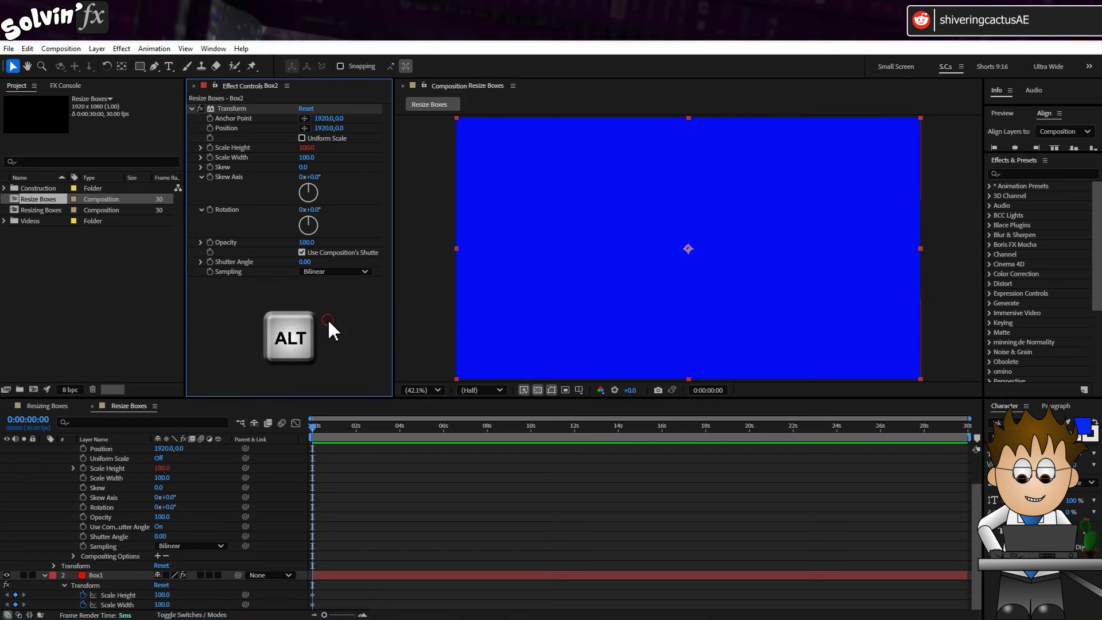
- Give Box2's Scale Width a 100 minus Box1 Scale Width expression, and set Box1's width to 61
left_click(211, 158, "alt")
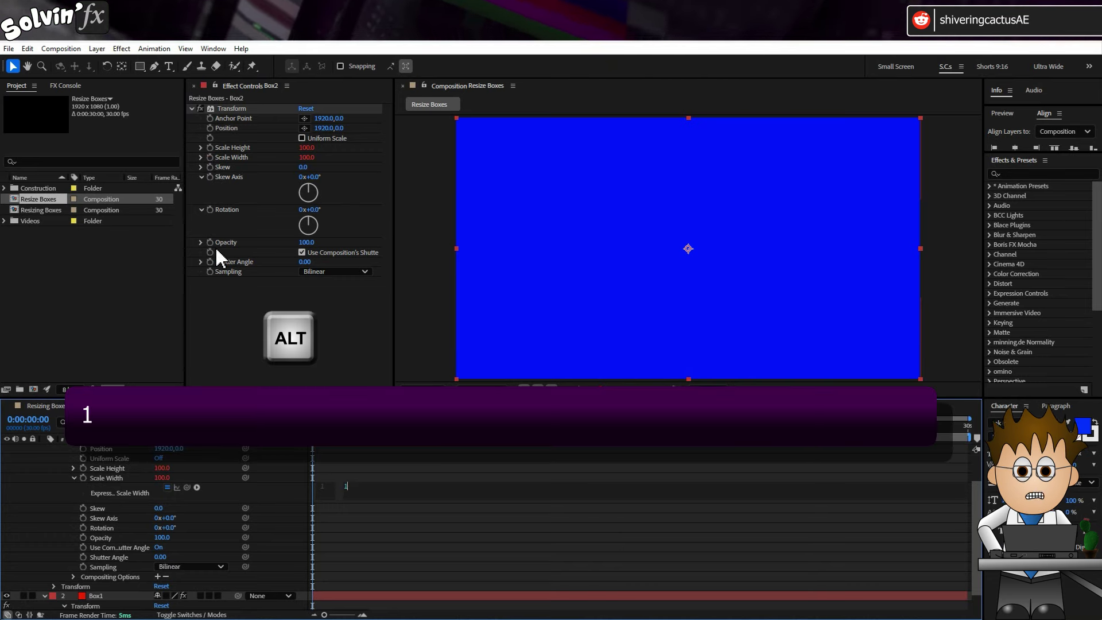
type("100-")
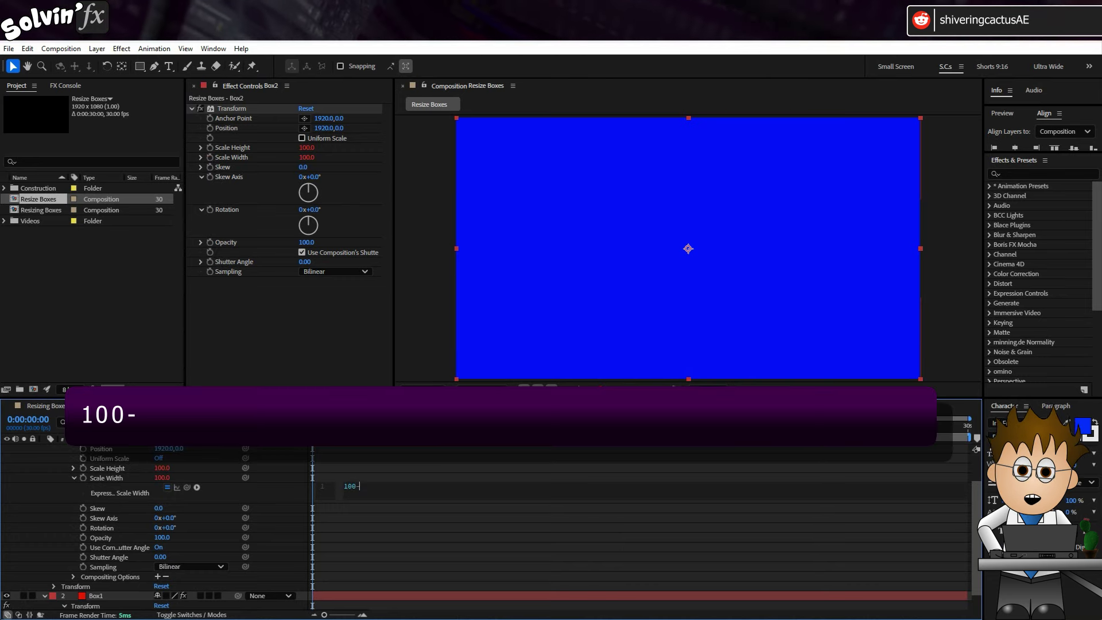
left_click_drag(106, 613, 114, 611)
left_click(65, 473)
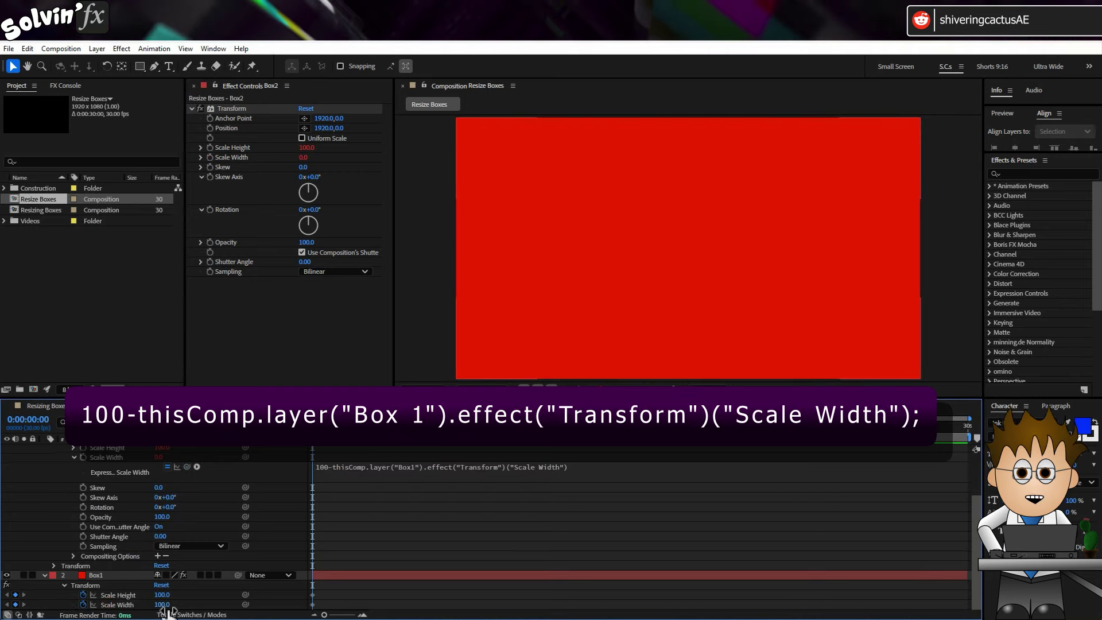
mouse_move(163, 604)
left_mouse_down()
mouse_move(136, 606)
mouse_move(148, 606)
left_mouse_up()
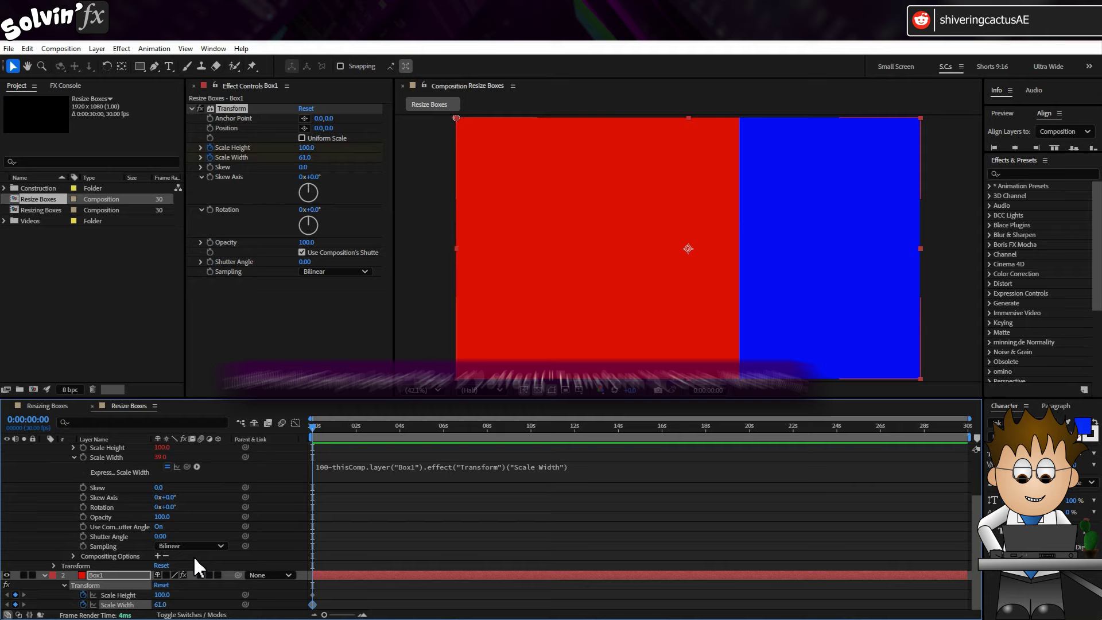
scroll(92, 523, "up", 2)
left_click(44, 449)
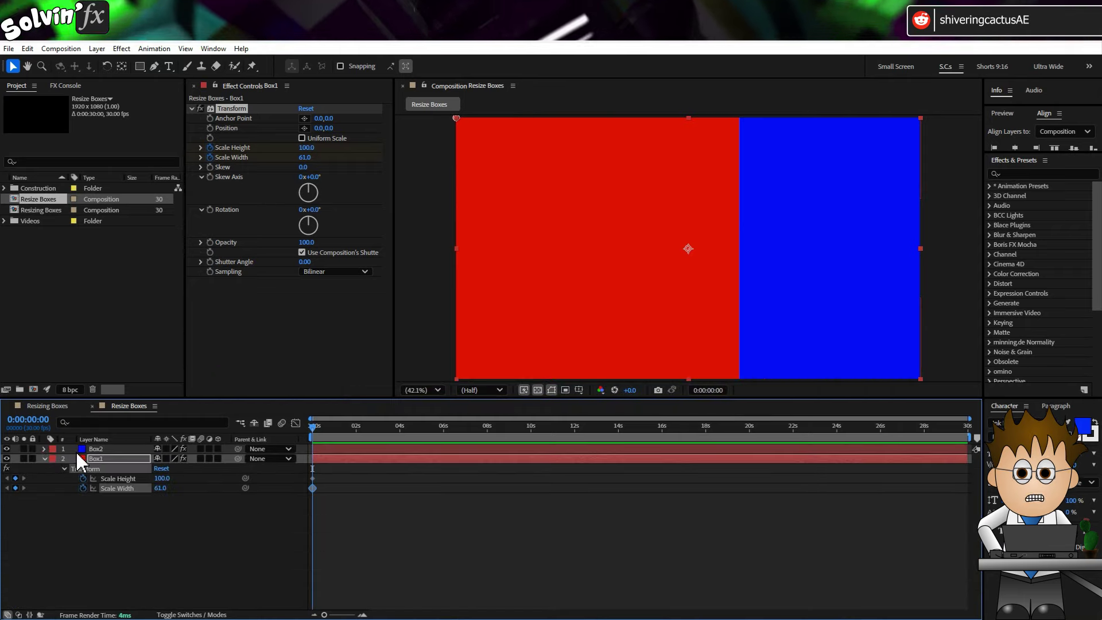
left_click(120, 457)
- Apply Simple Choker to Box1, paste it onto Box2, and widen Box1 to 83
left_click(121, 49)
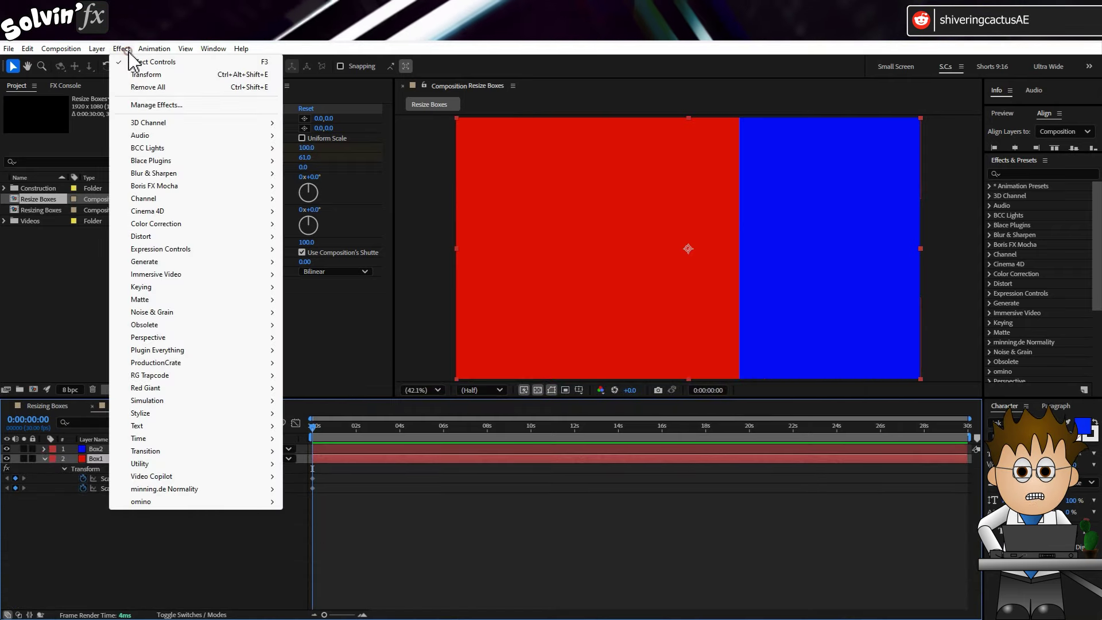
left_click(175, 299)
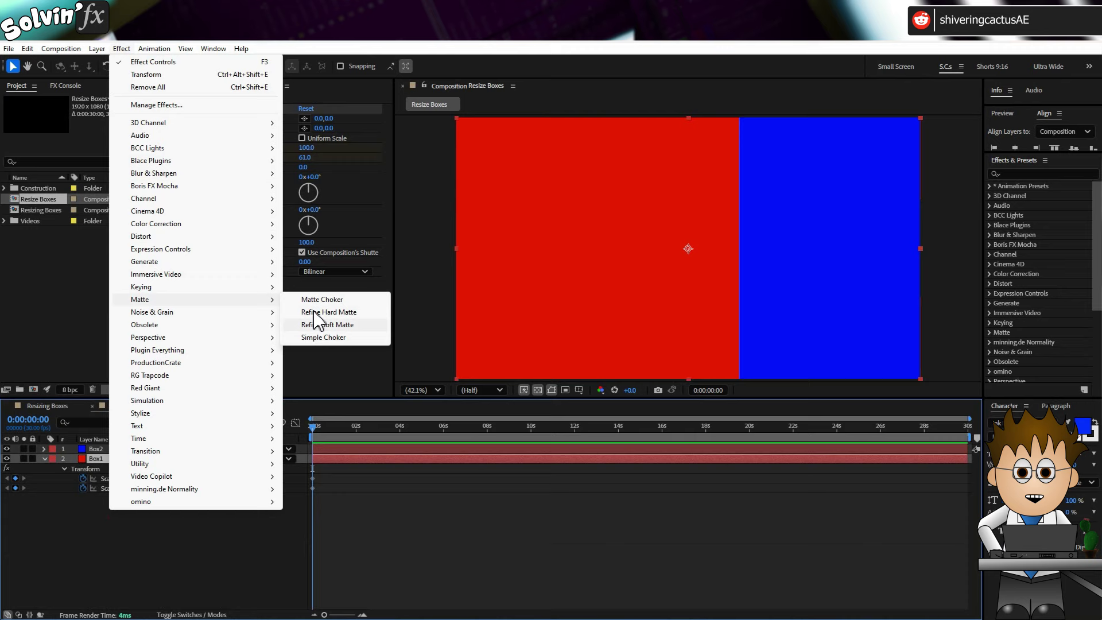
left_click(323, 337)
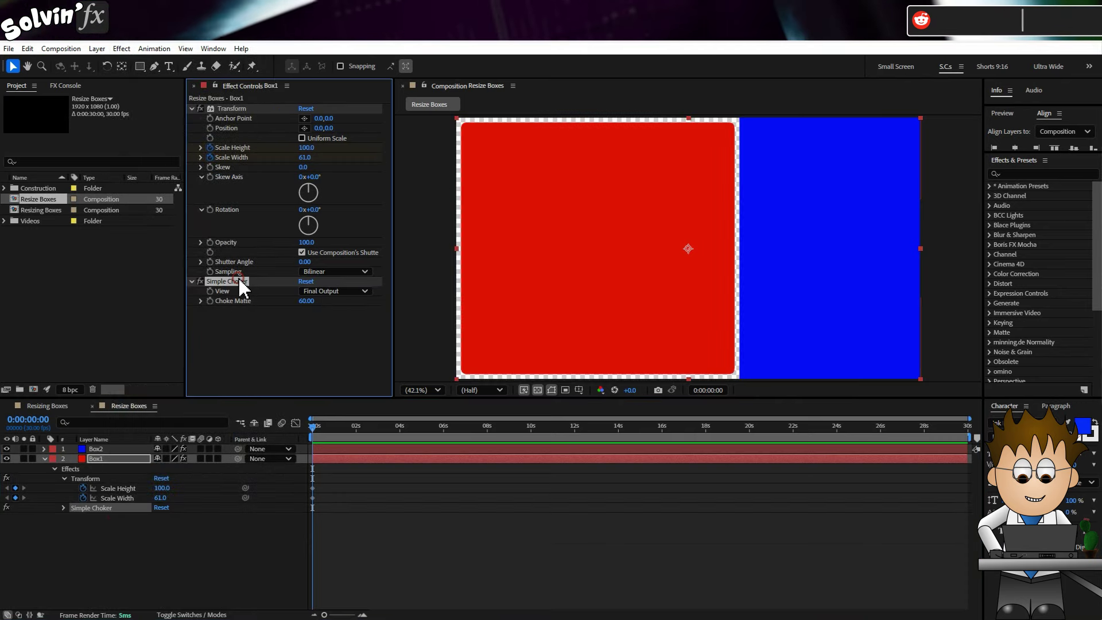
key("ctrl+c")
key("ctrl+Up")
key("ctrl+v")
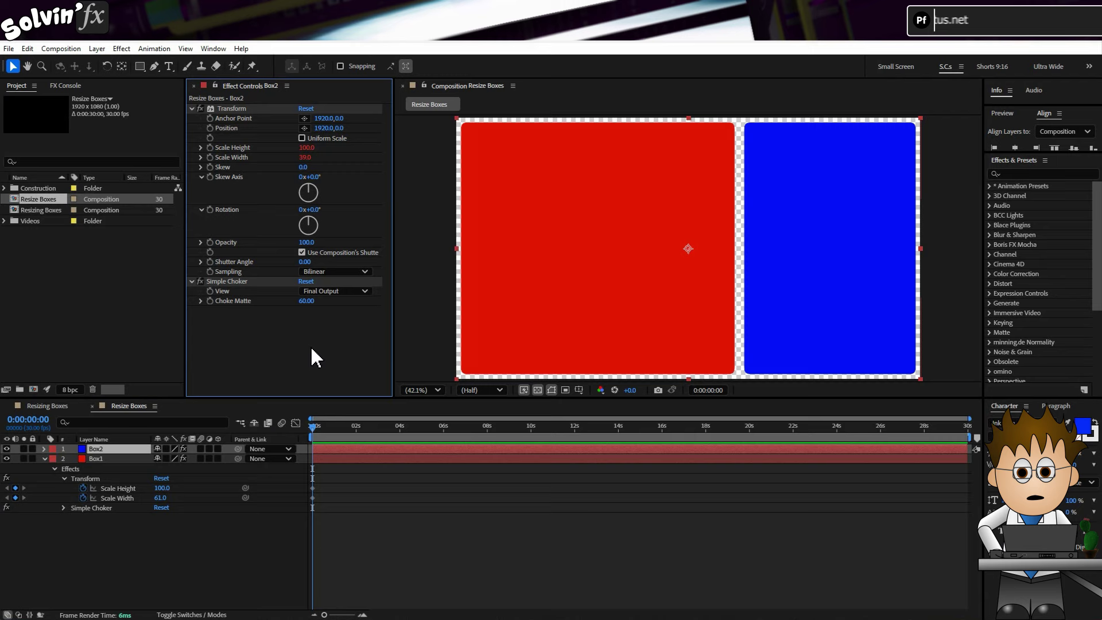
left_click_drag(161, 497, 175, 498)
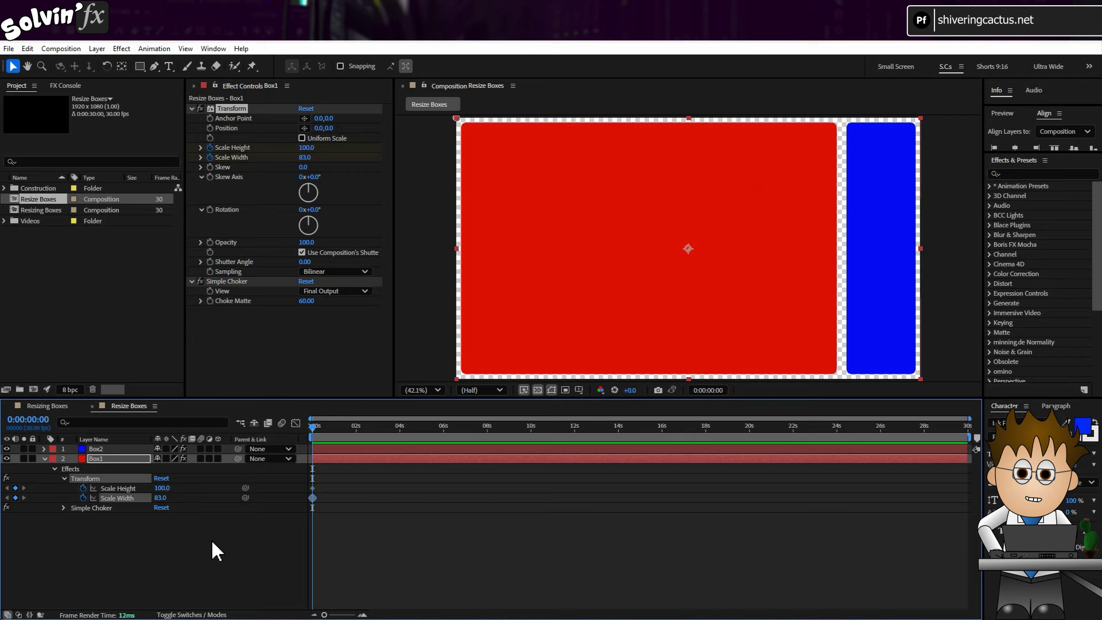
left_click(146, 528)
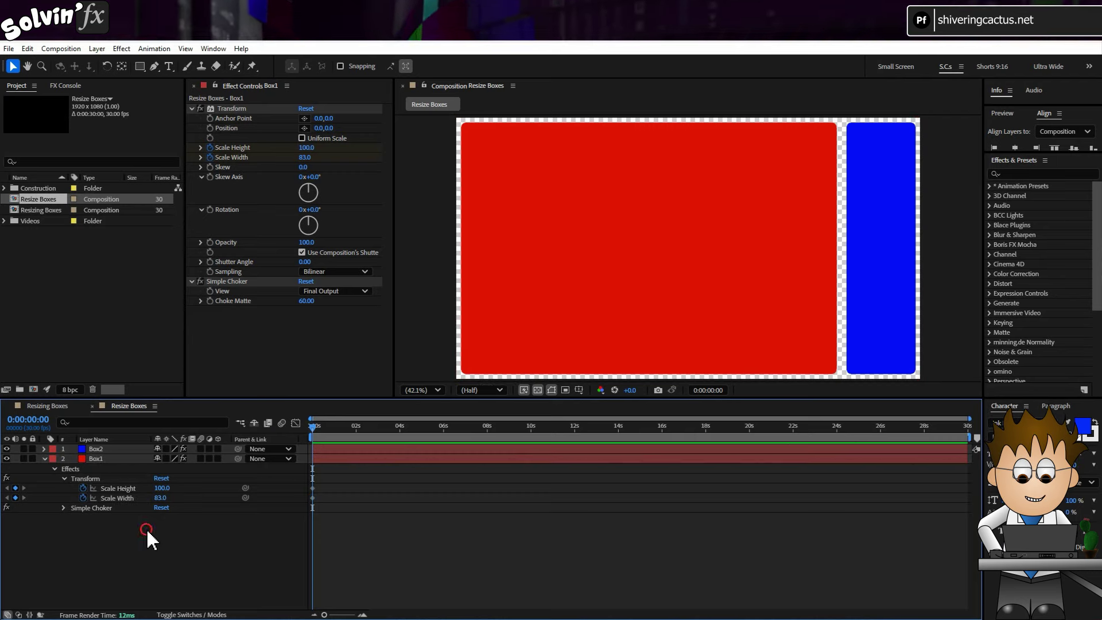
- Add a full-frame green solid layer on top of the stack
left_click(97, 48)
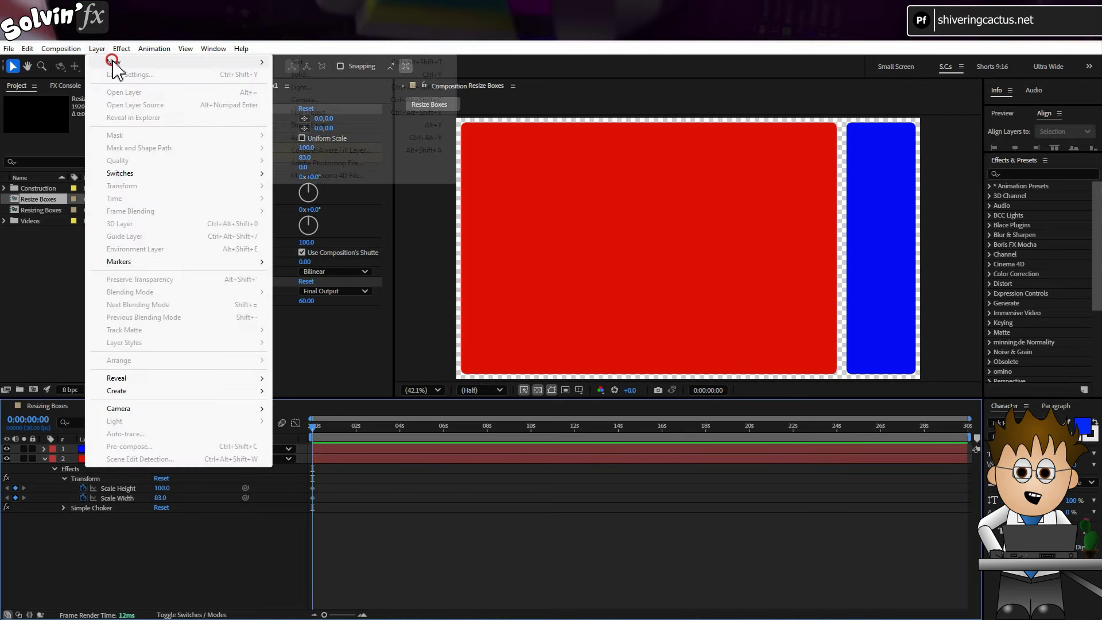
mouse_move(115, 67)
left_click(323, 74)
left_click(244, 348)
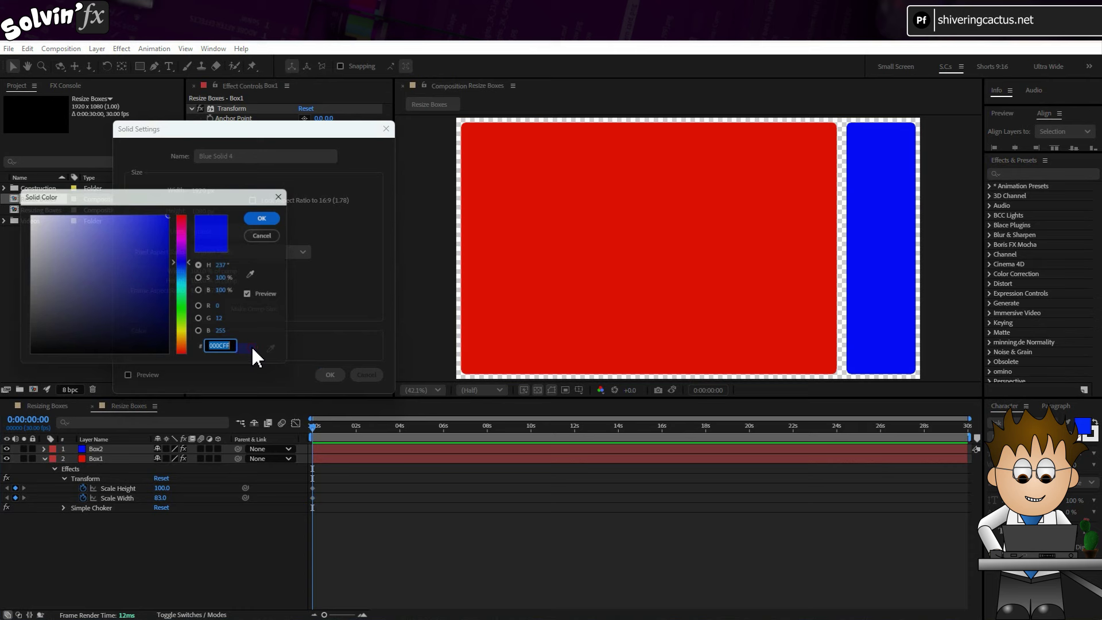
left_click(185, 316)
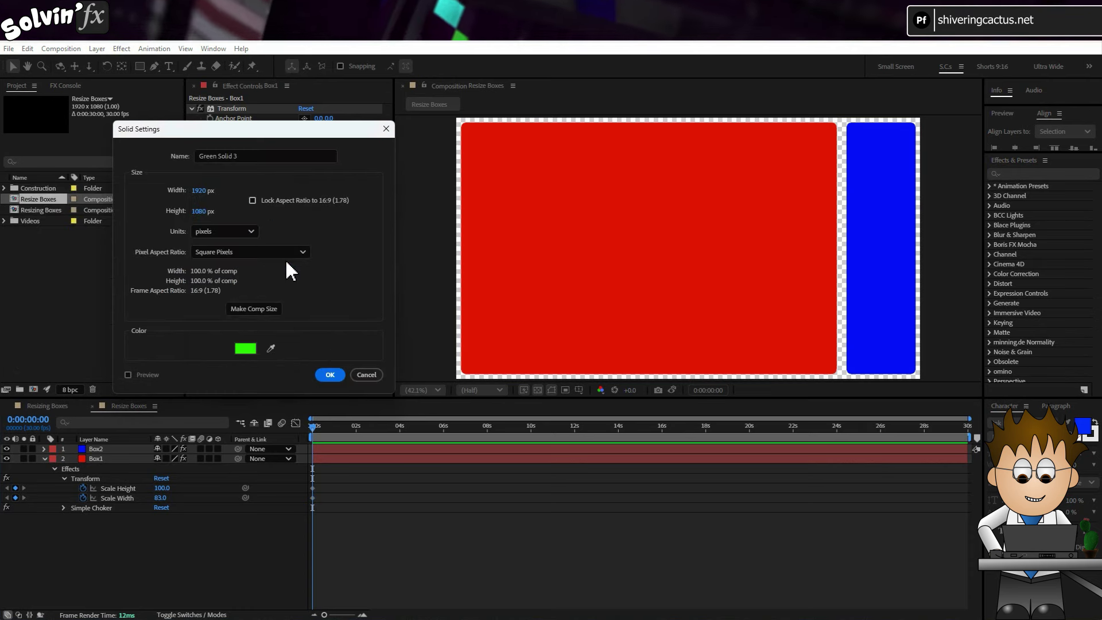
left_click(330, 374)
- Rename the green solid layer Box3
key("Return")
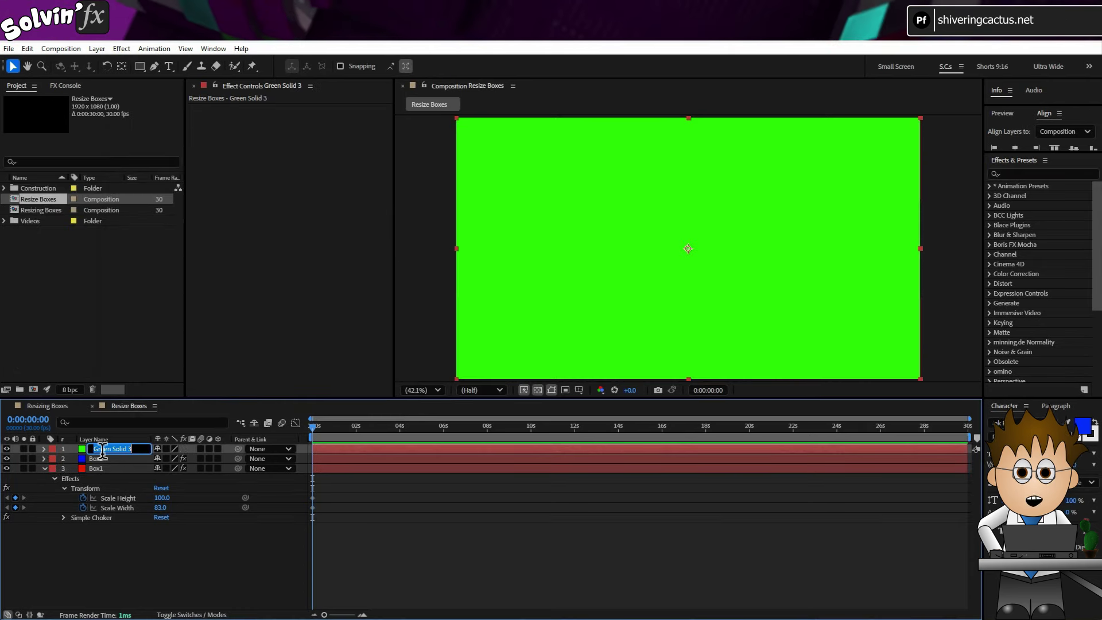
type("Box3")
key("Return")
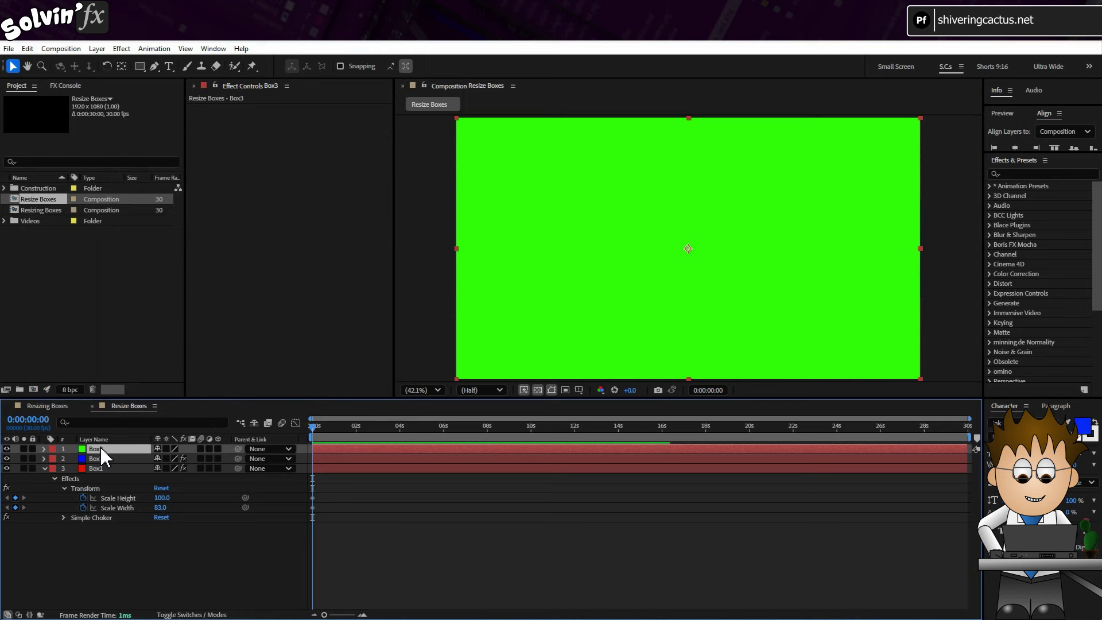
- Apply a Transform effect to Box3 with Anchor Point 0,1080
left_click(122, 49)
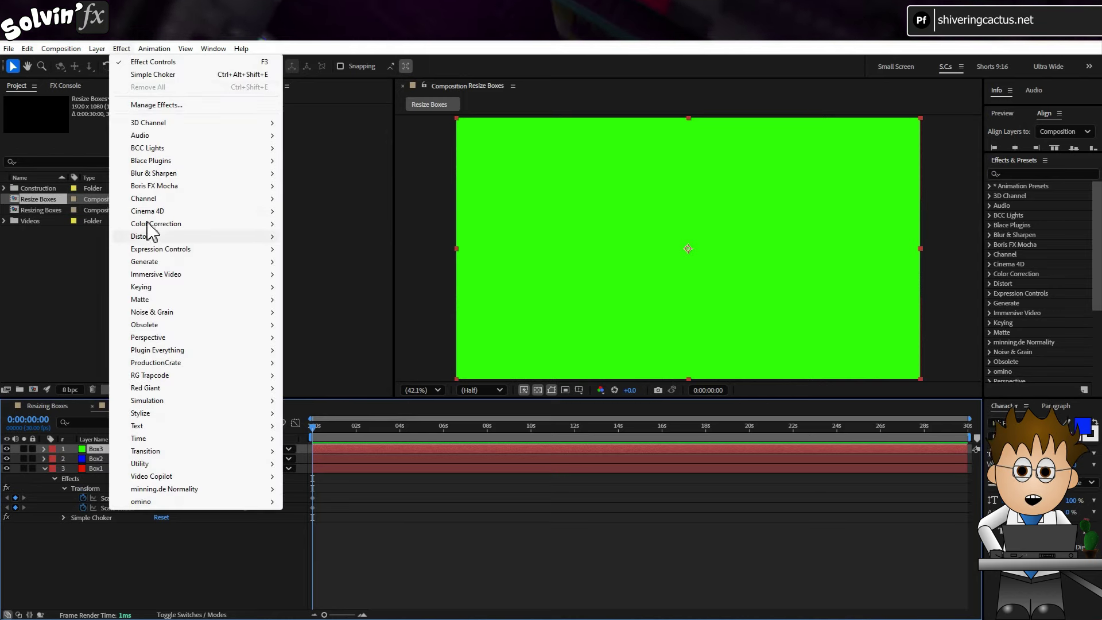
mouse_move(144, 234)
left_click(337, 575)
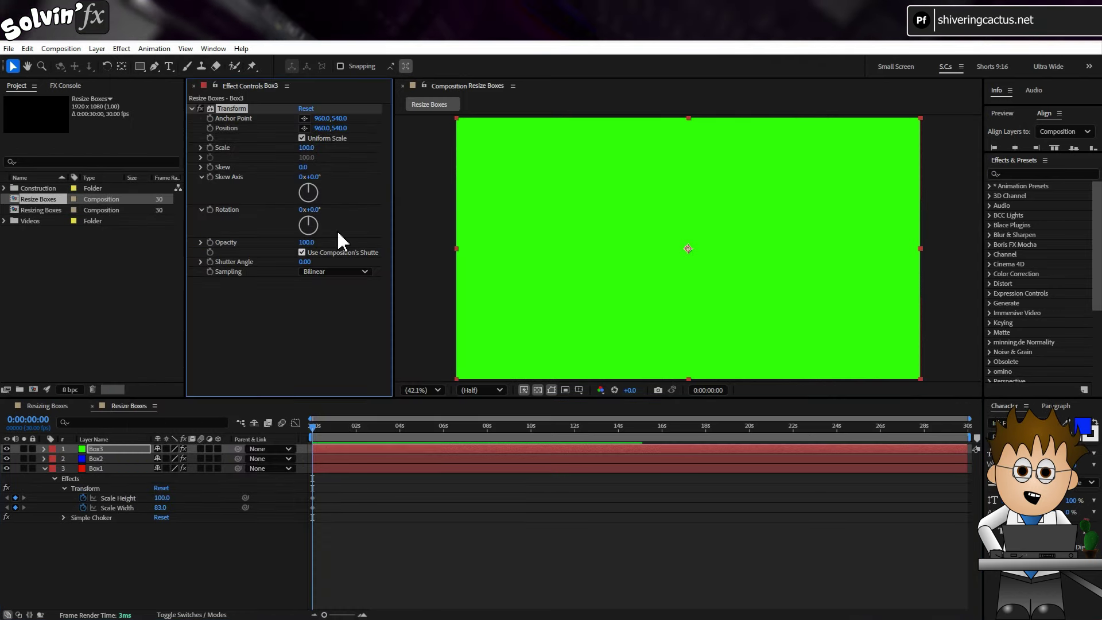
type("0")
key("Return")
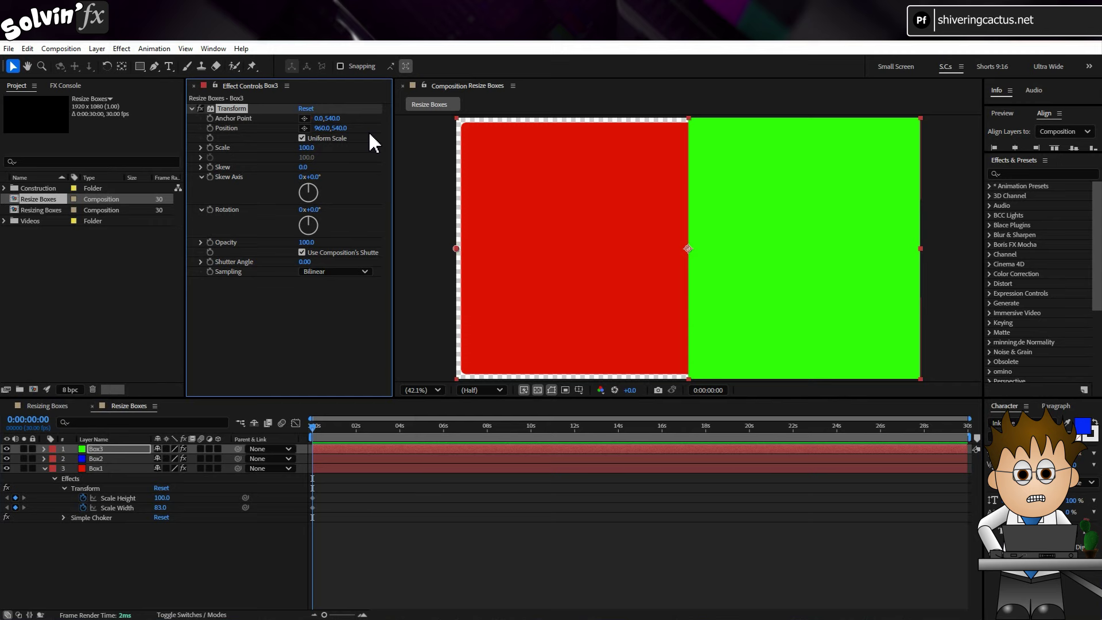
left_click(334, 119)
type("1080")
key("Return")
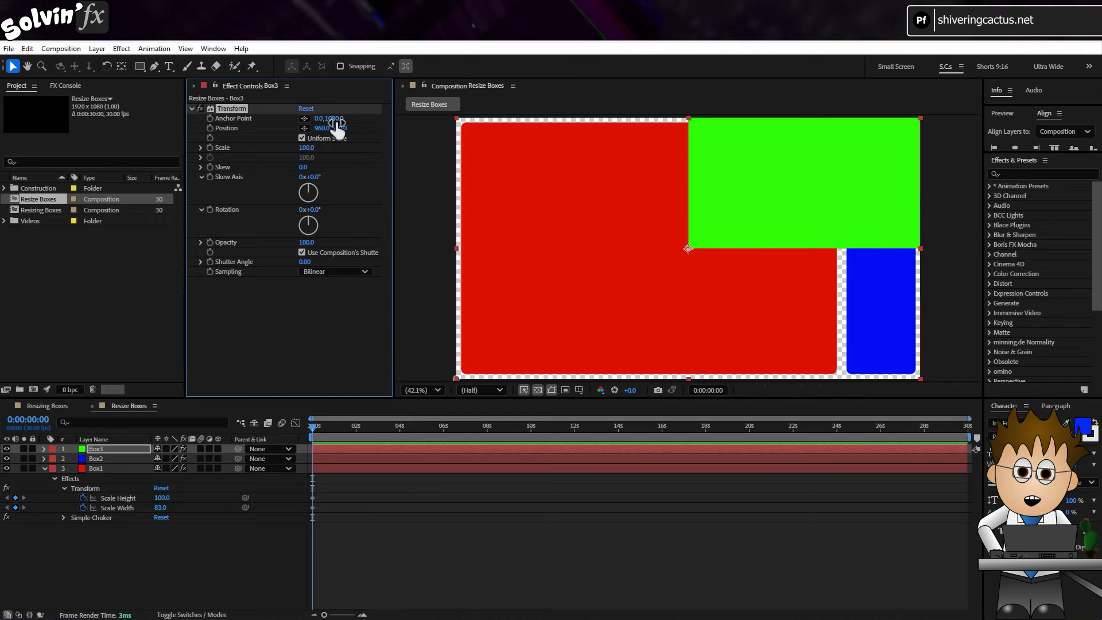
- Set Box3's Position to 0,1080 and turn off Uniform Scale
type("0")
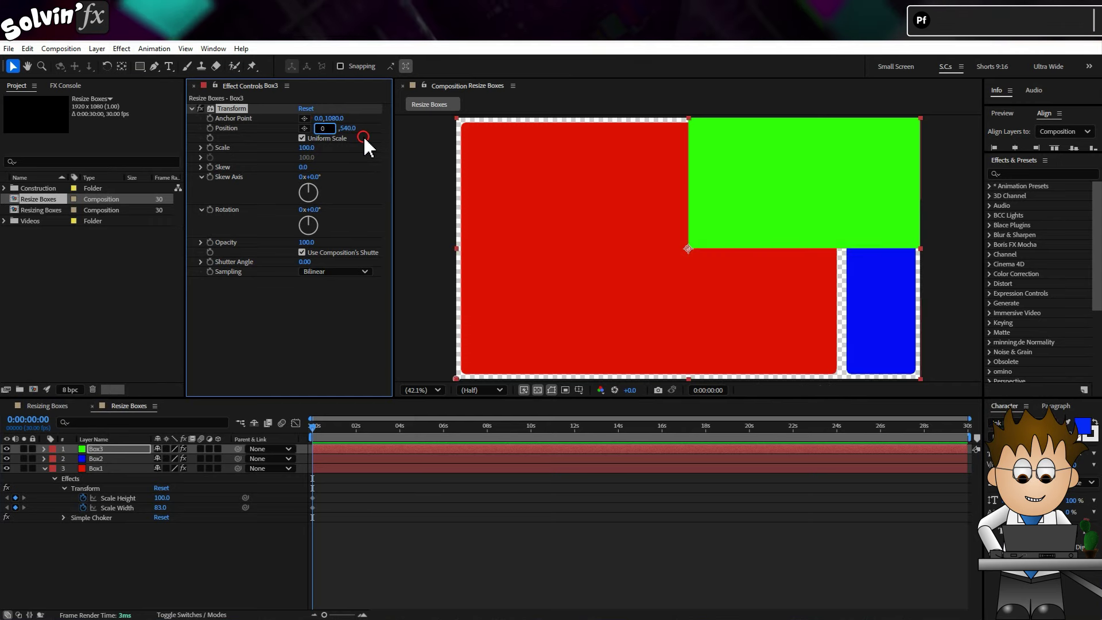
left_click(352, 139)
type("1080")
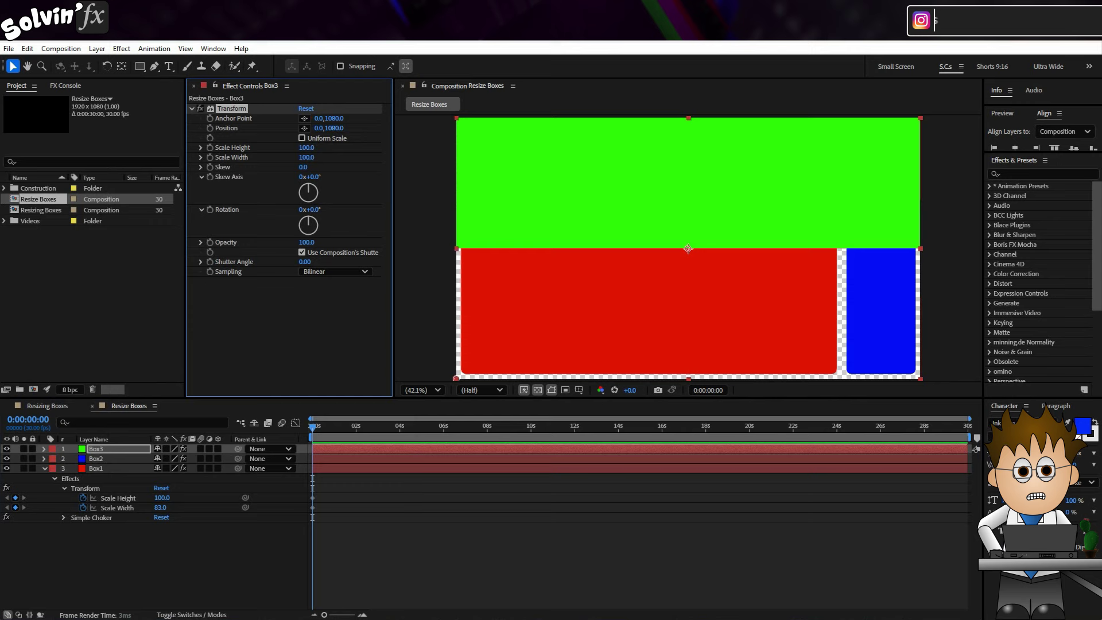
key("Return")
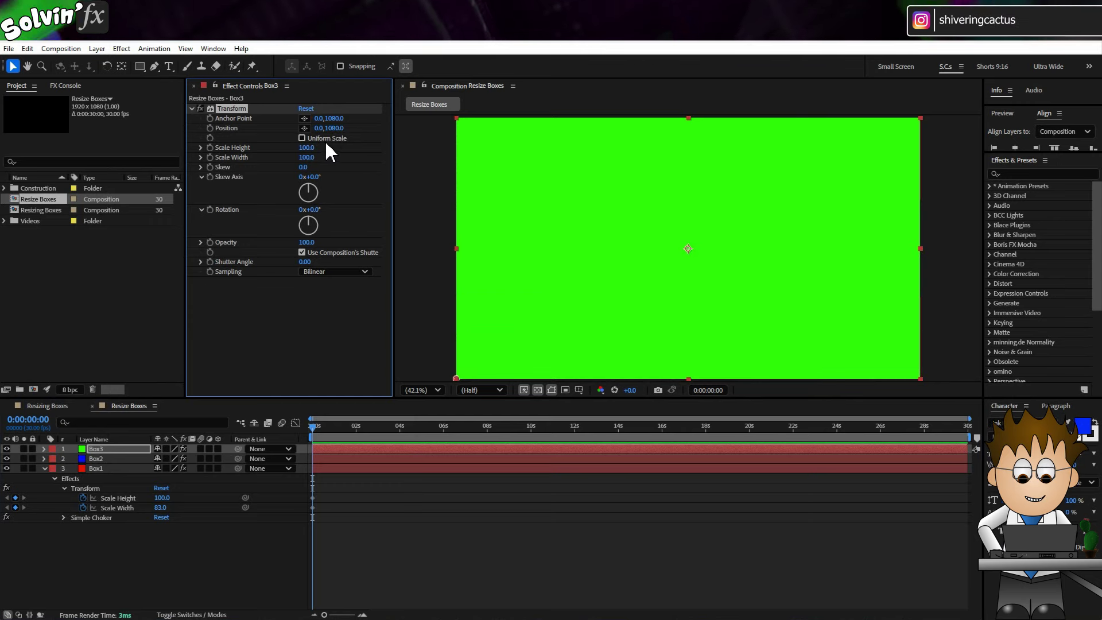
left_click(322, 139)
key("alt")
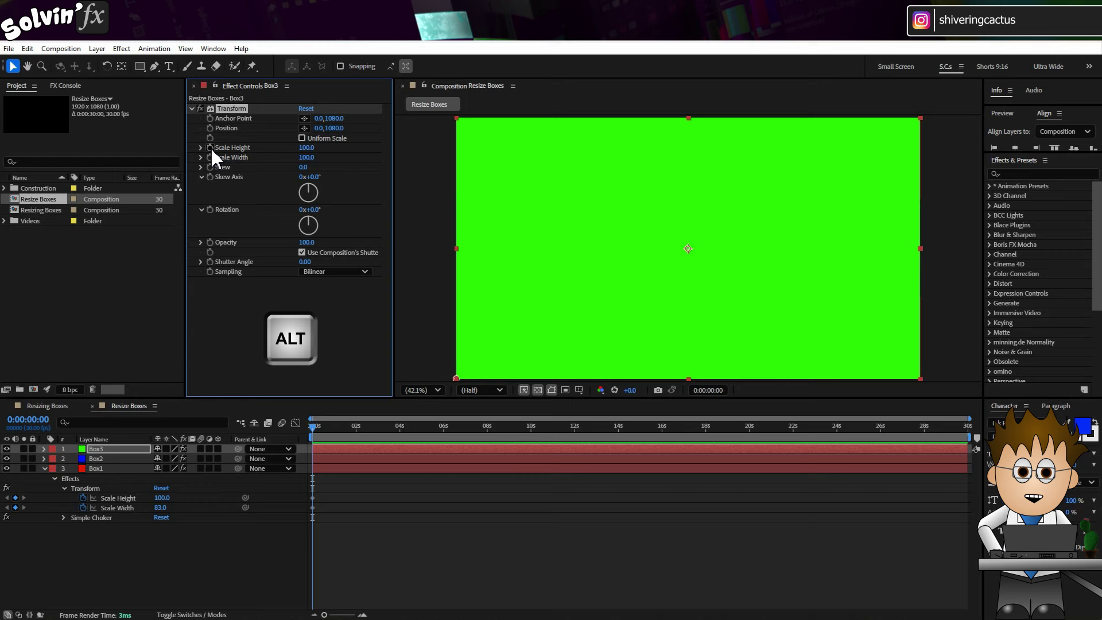
- Set Box3's Scale Height expression to 100 minus Box1's Scale Height, with Box1's height at 47
left_click(210, 147, "alt")
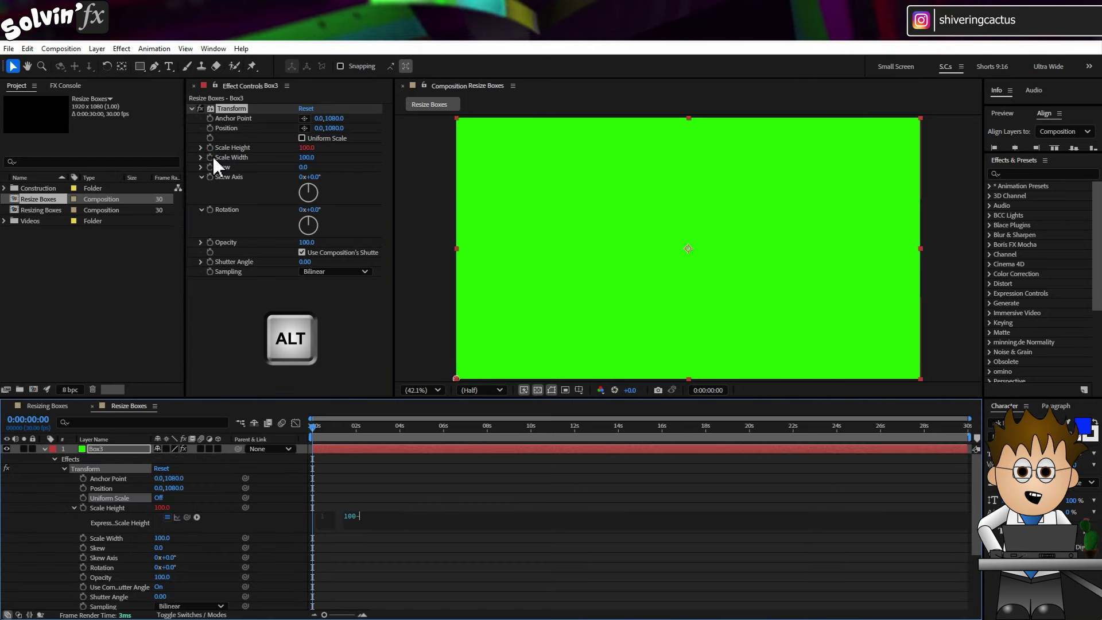
left_click_drag(183, 537, 118, 591)
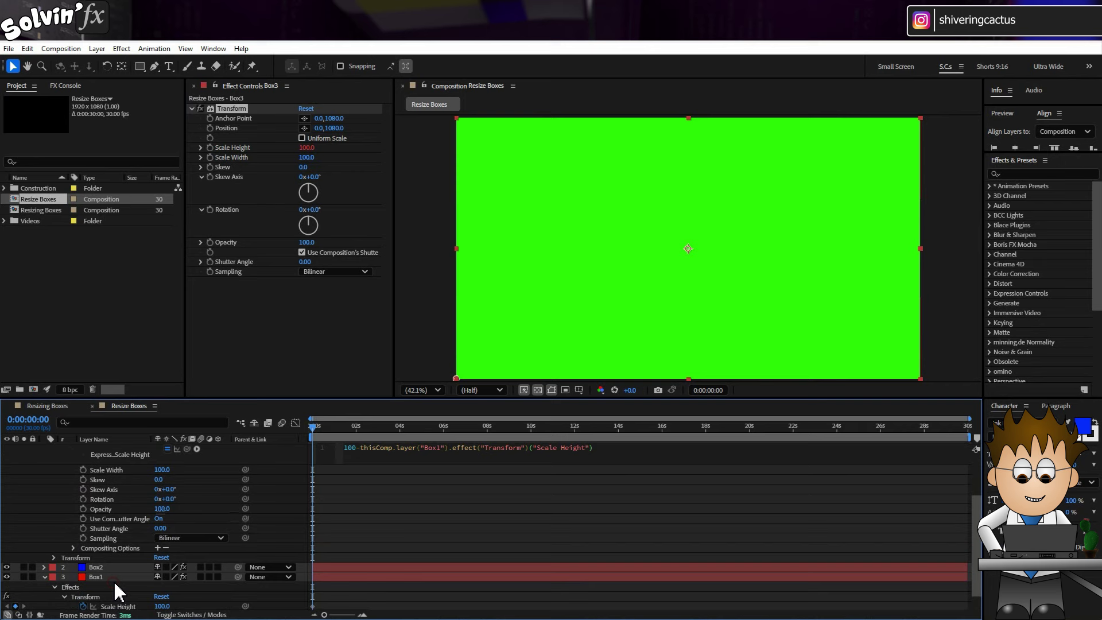
left_click(343, 319)
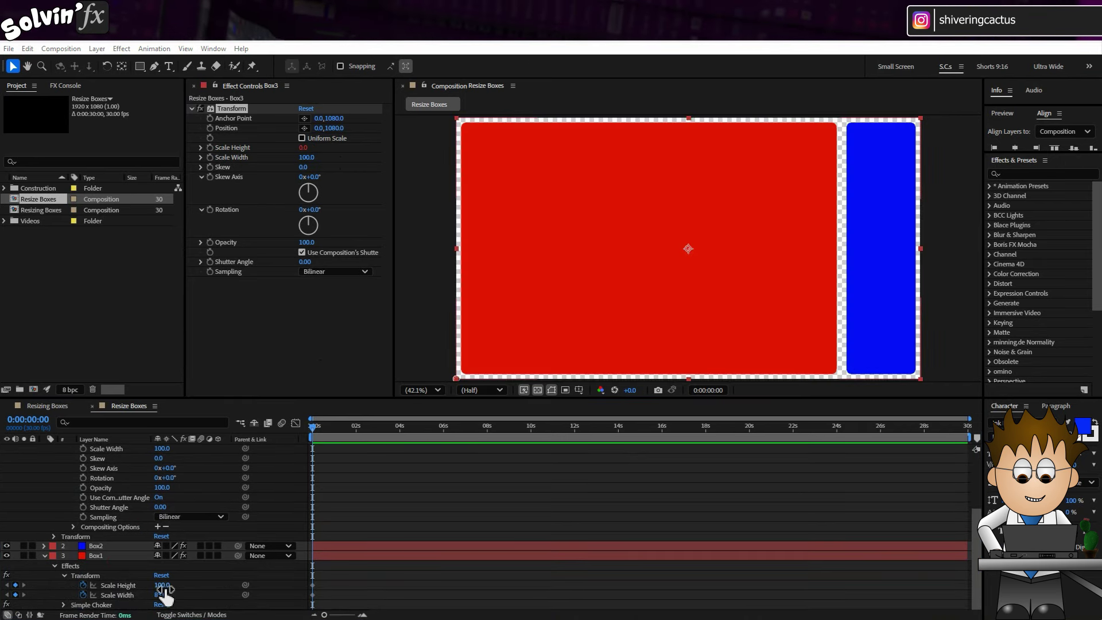
left_click_drag(163, 586, 133, 586)
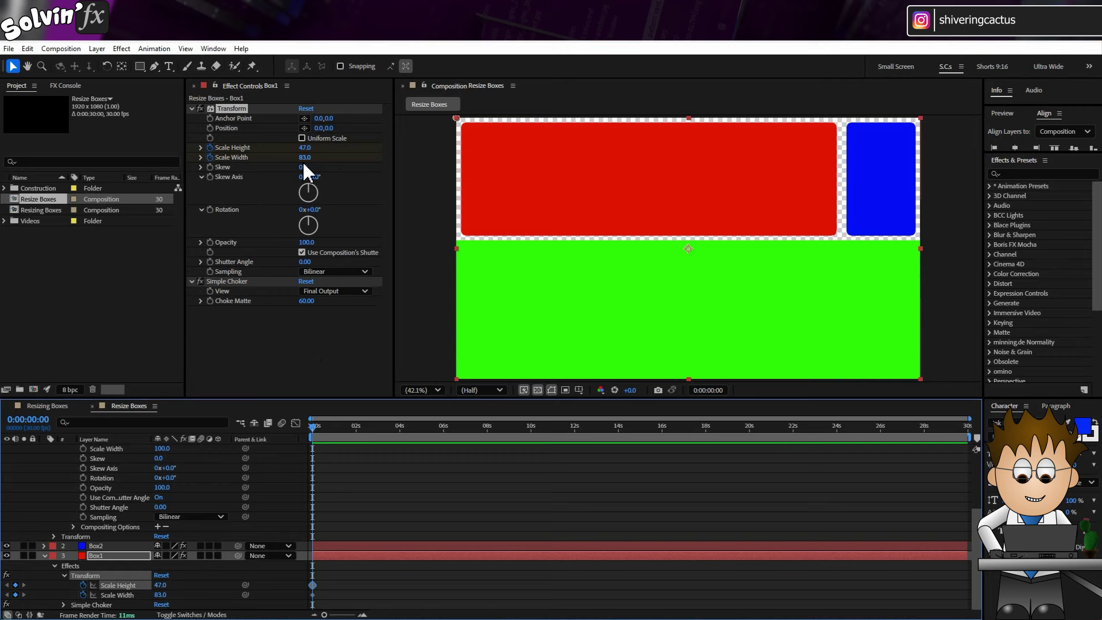
- Set Box3's Scale Width to 50
scroll(138, 494, "up", 3)
left_click(103, 450)
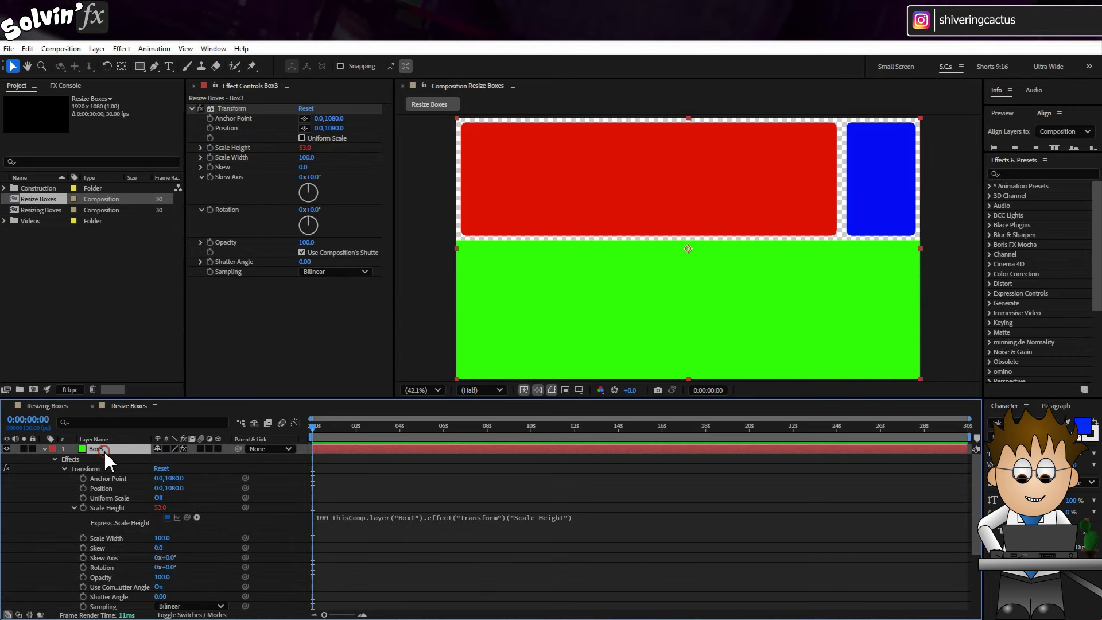
left_click(309, 157)
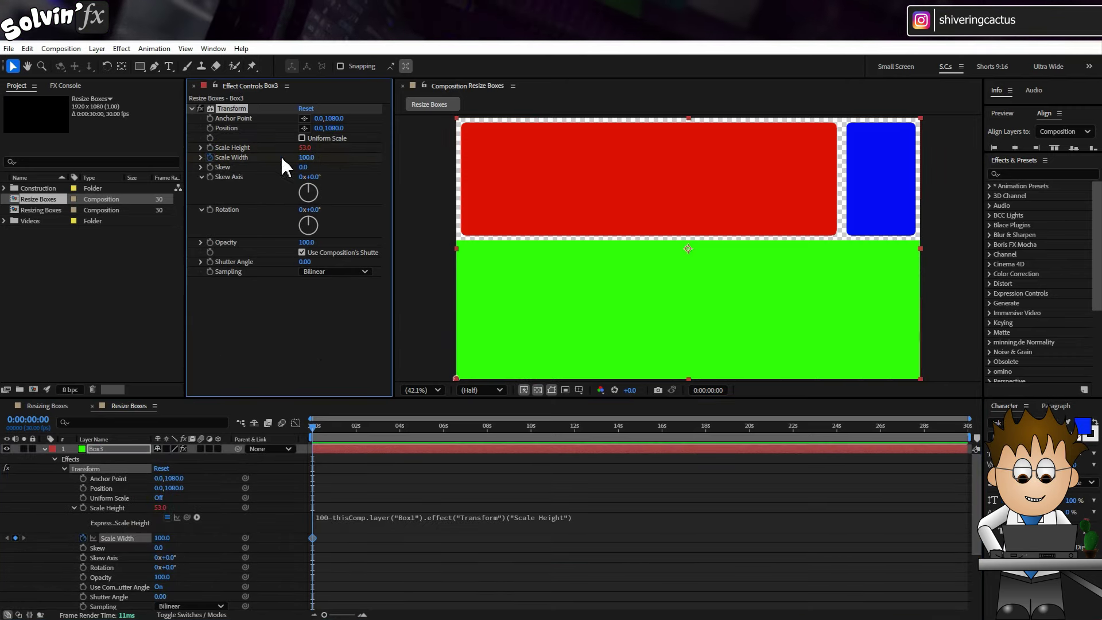
type("50")
key("Return")
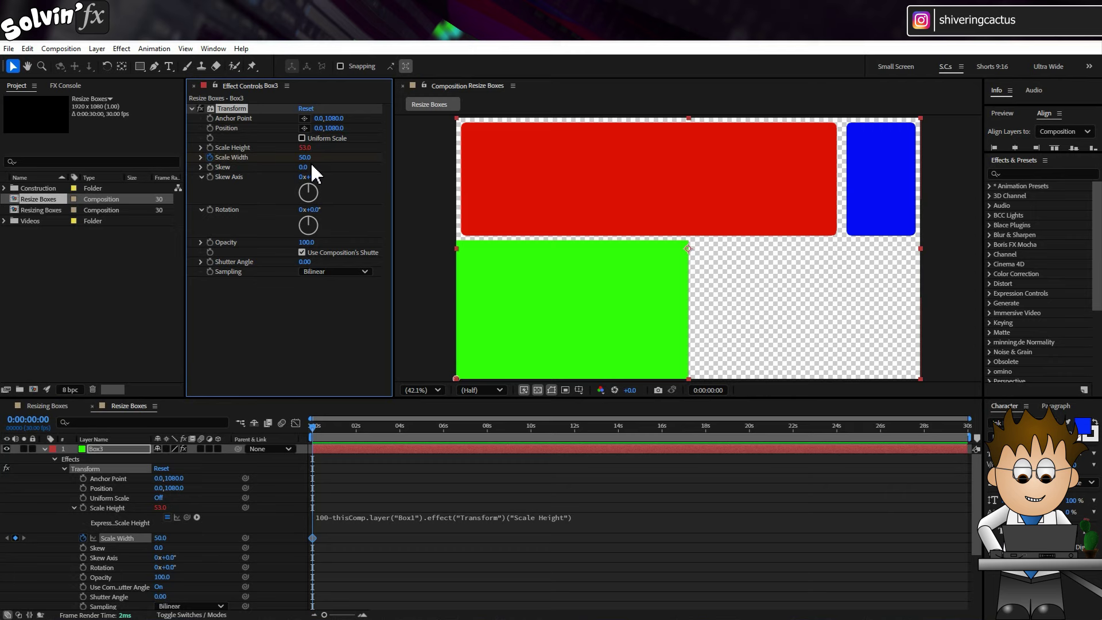
- Select Box1's Simple Choker, then show only Box3's animated properties
left_click(44, 449)
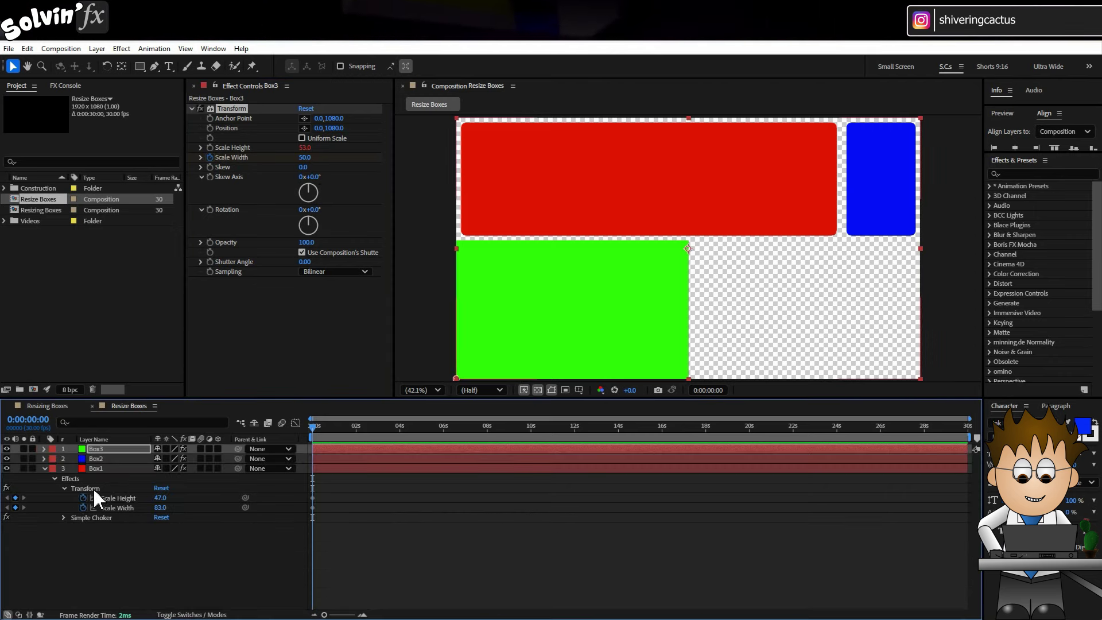
left_click(92, 516)
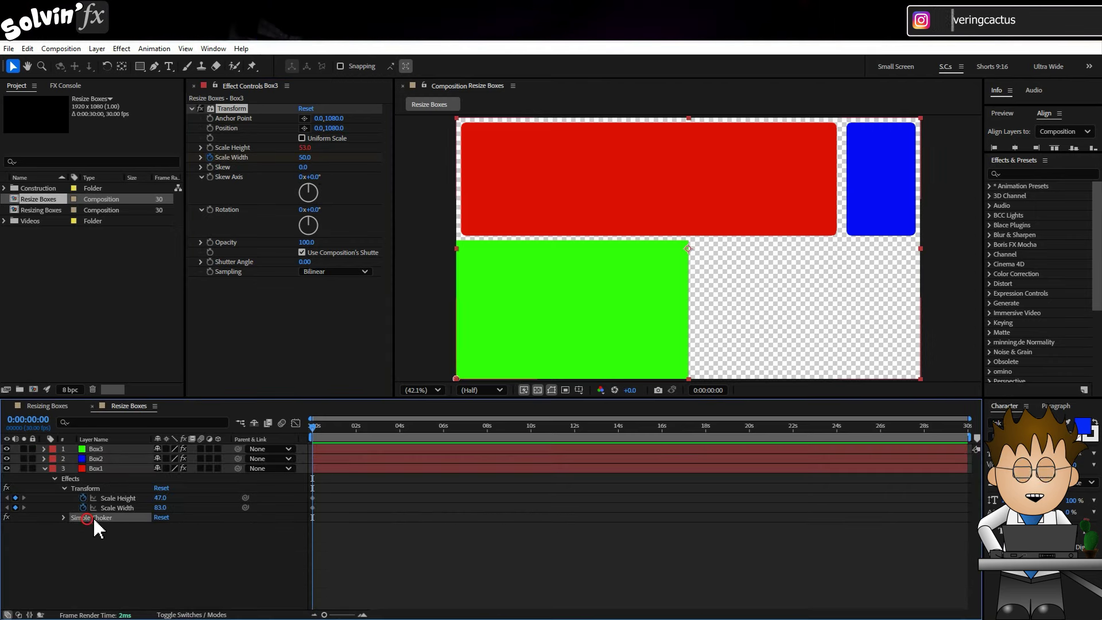
left_click(110, 448)
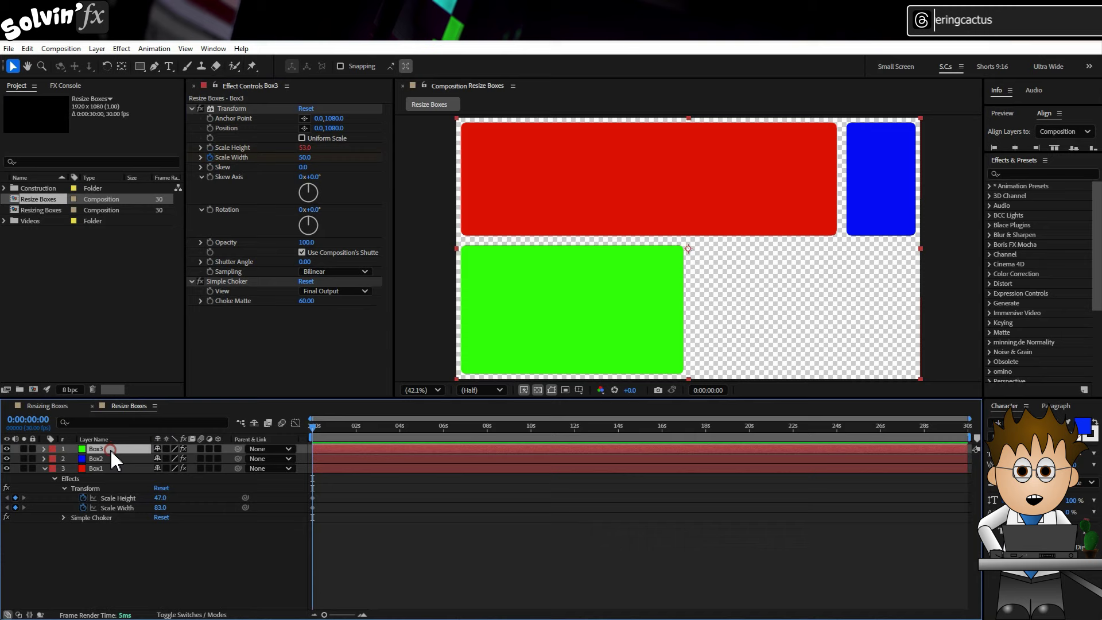
key("u")
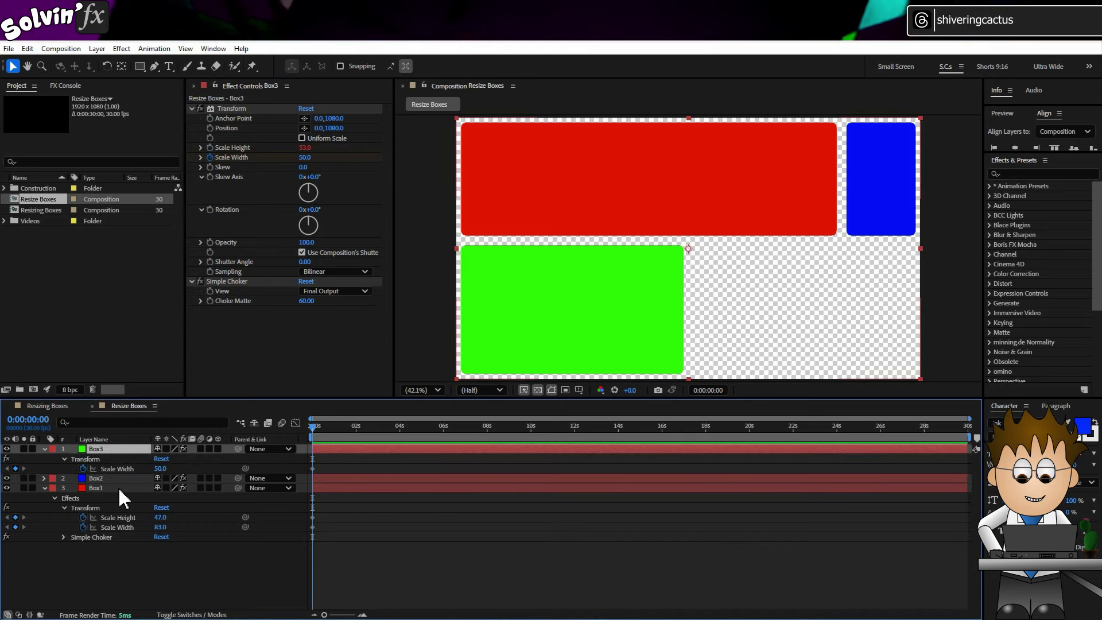
- Create a full-frame violet solid layer with colour C000FF, ready to be renamed
left_click(96, 48)
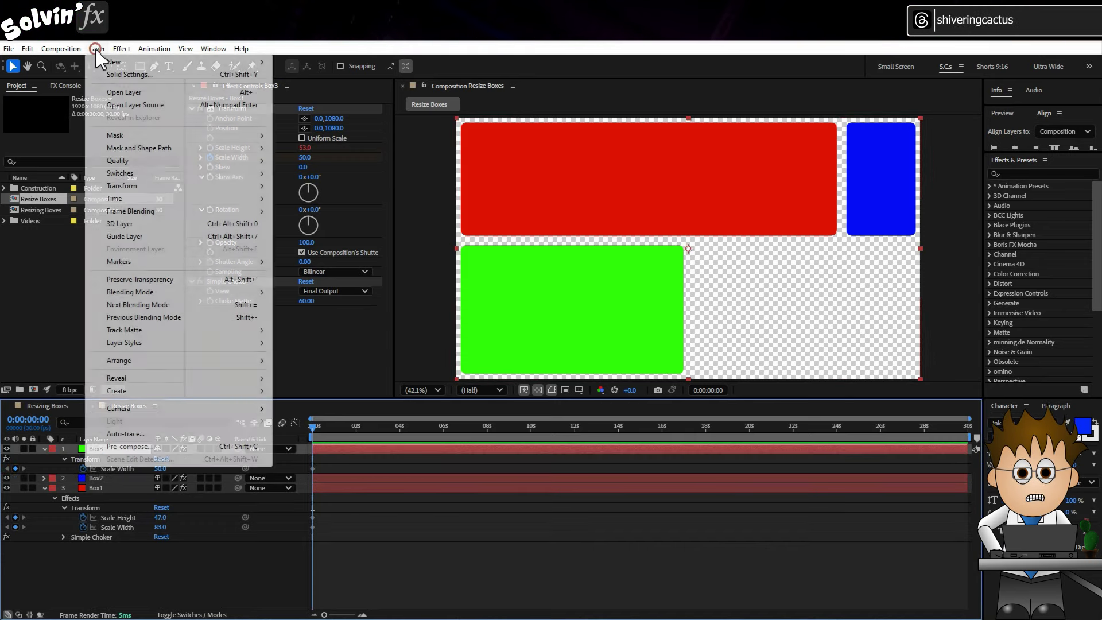
mouse_move(172, 62)
left_click(324, 74)
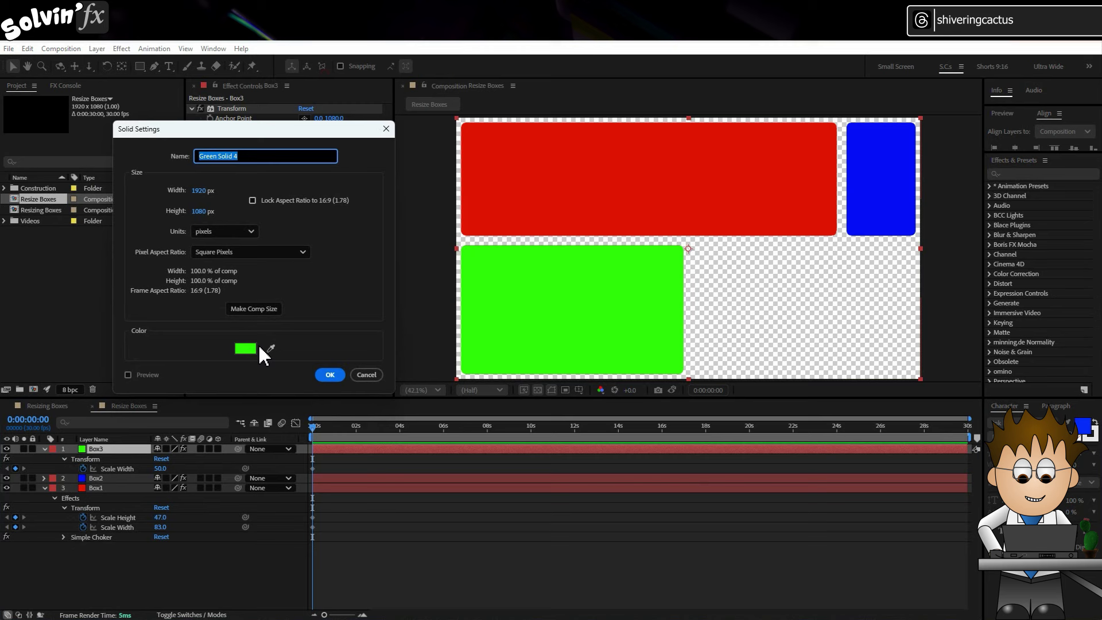
left_click(247, 349)
left_click(184, 238)
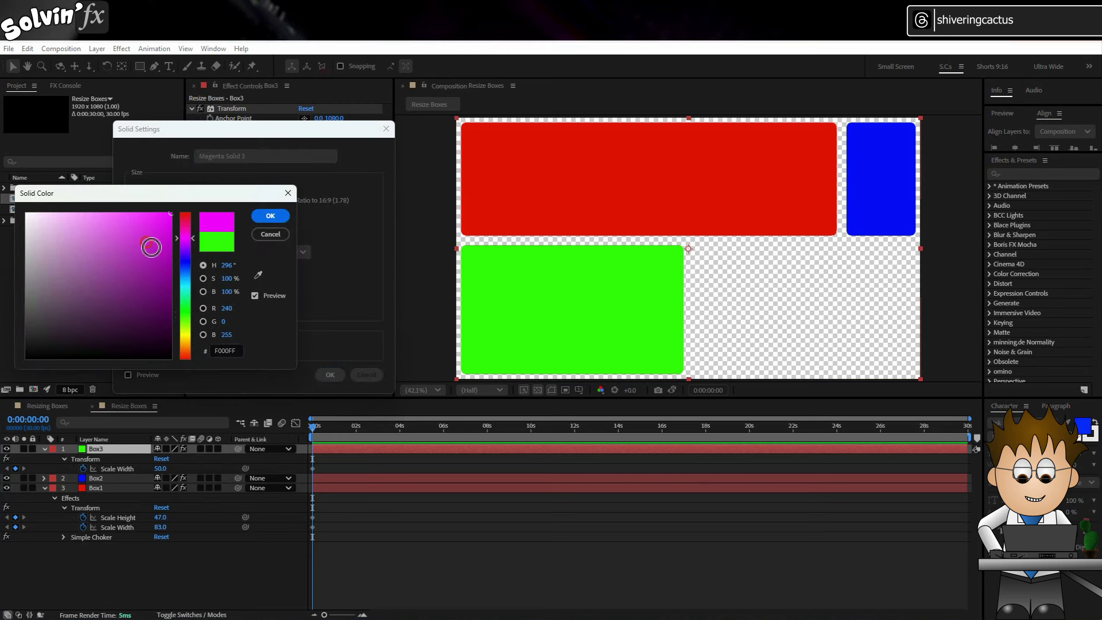
left_click(189, 243)
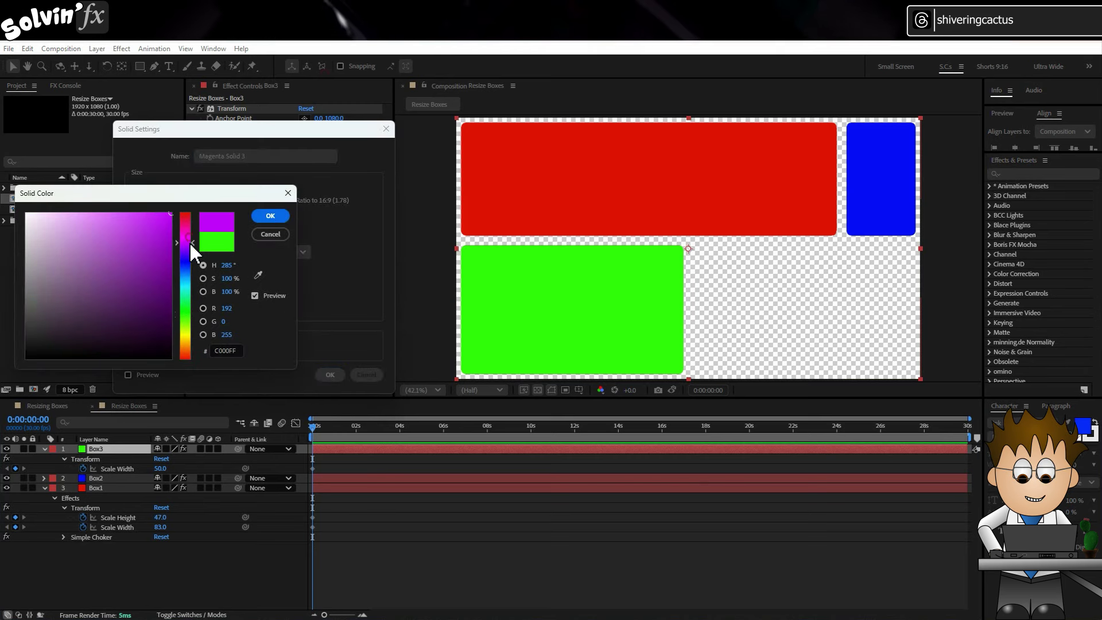
left_click(280, 217)
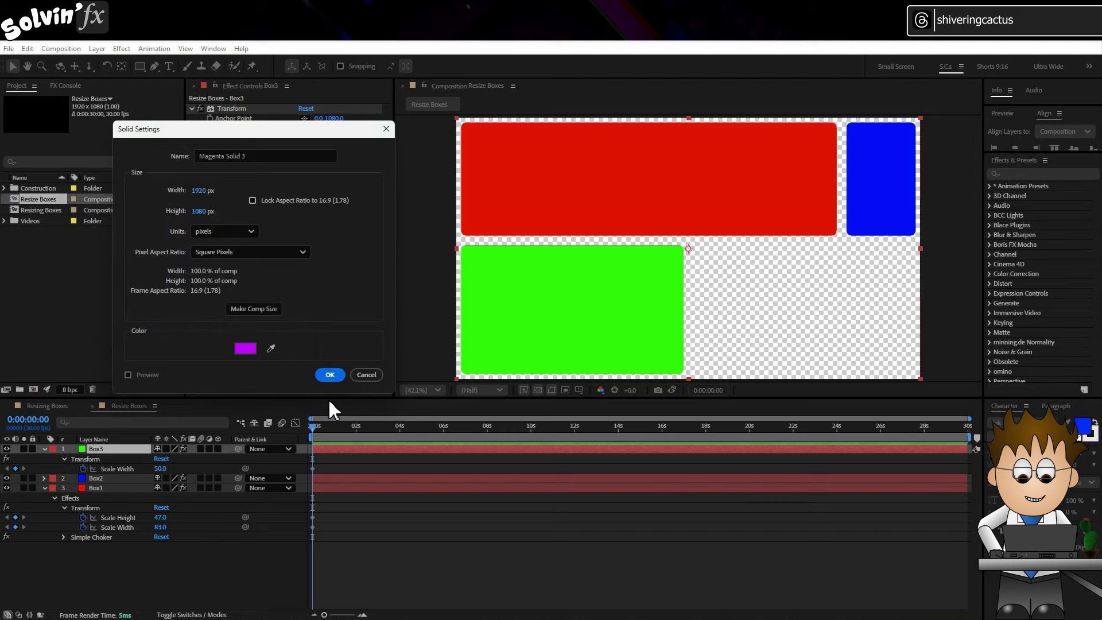
left_click(330, 375)
key("Return")
- Name the solid 'Box the 4th' and apply a Transform effect to it
type("Bo")
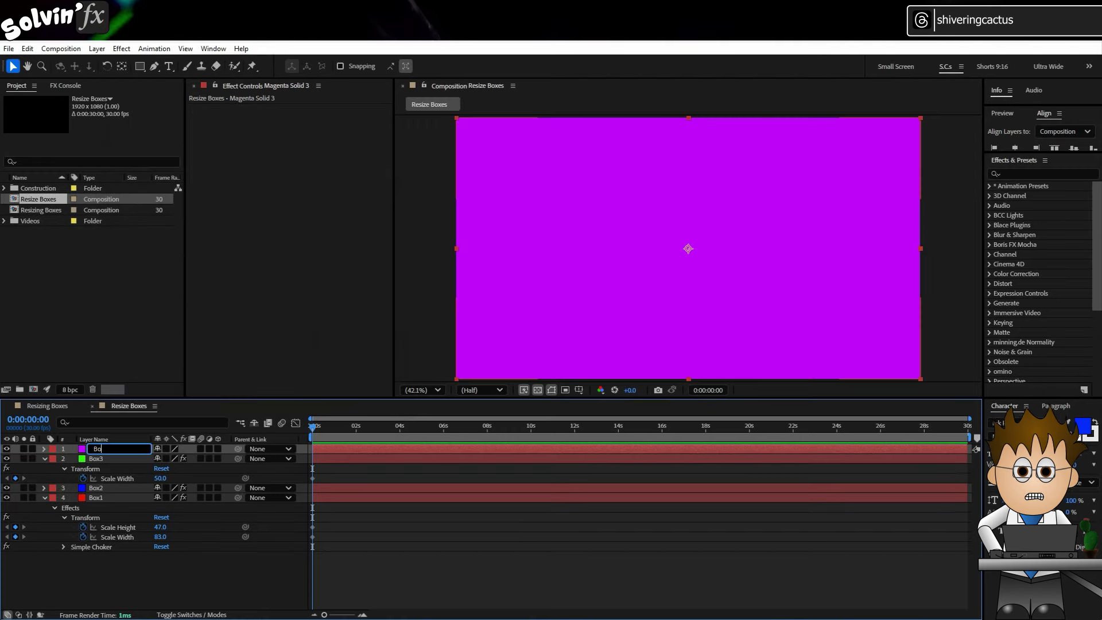
type("x the 4th")
key("Return")
left_click(121, 48)
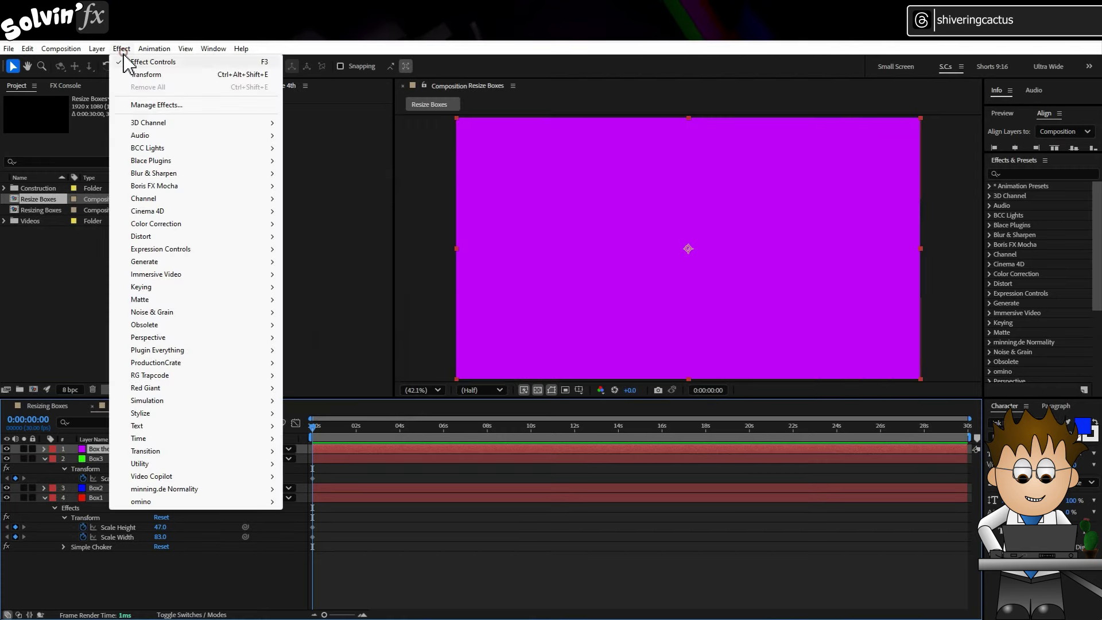
mouse_move(197, 237)
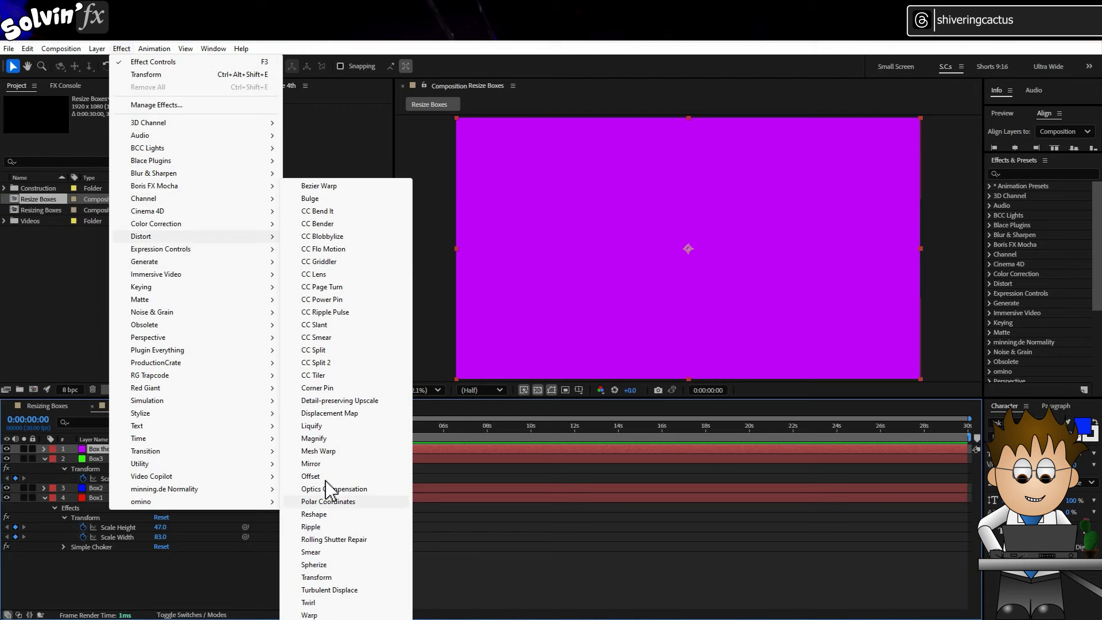
left_click(317, 576)
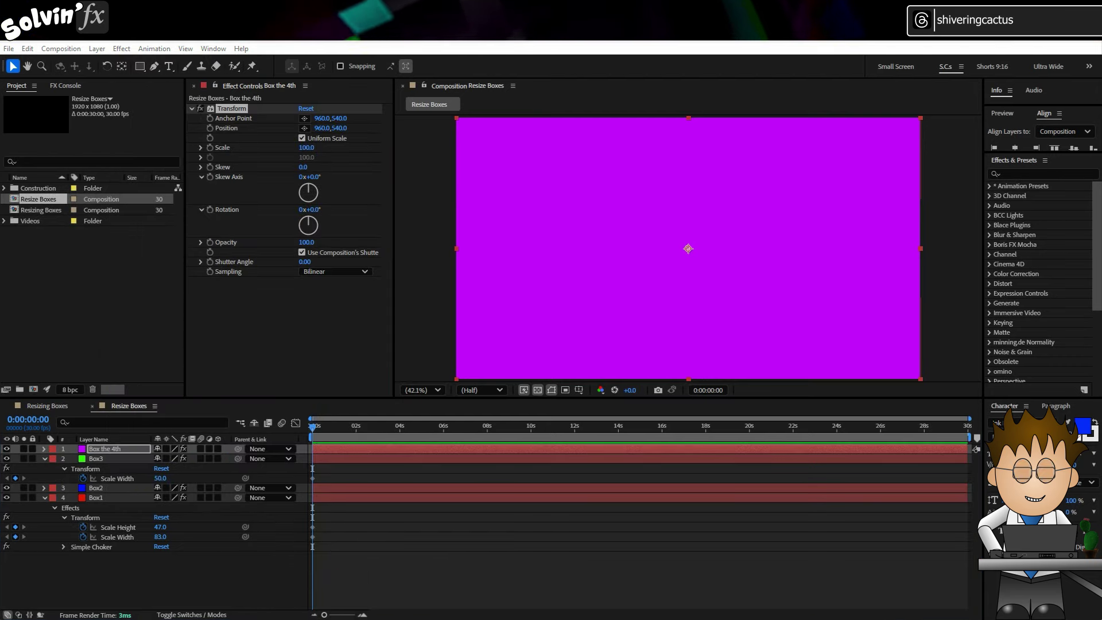
- Set the Transform effect's Anchor Point to 1920, 1080
left_click(322, 119)
type("1920")
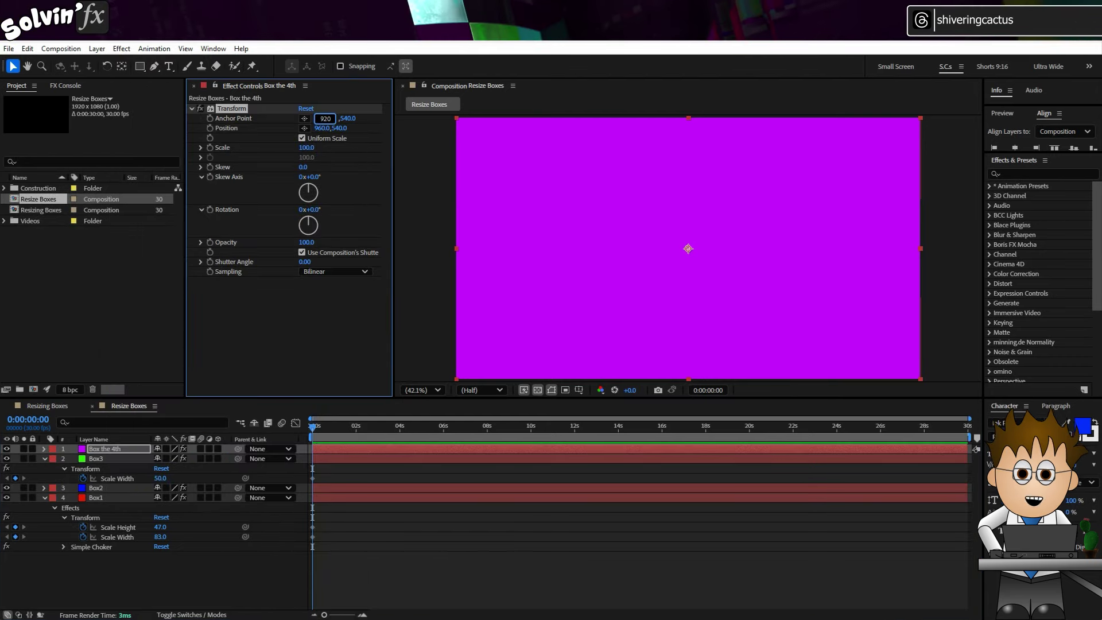
key("Return")
left_click(343, 118)
type("1080")
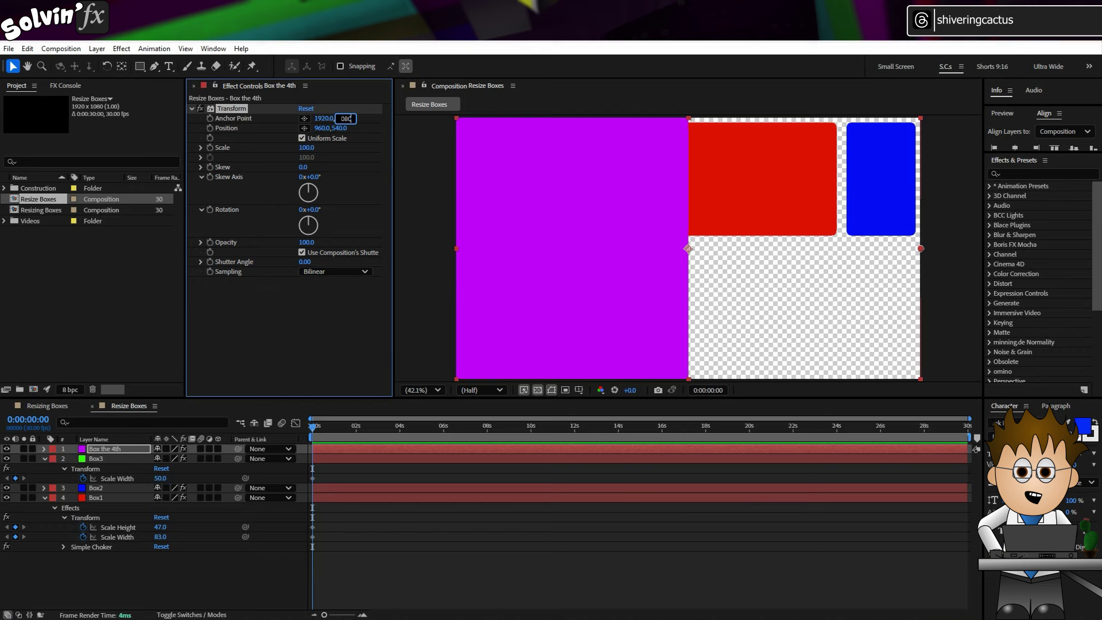
key("Return")
- Set the Transform effect's Position to 1920, 1080
left_click(322, 128)
type("920")
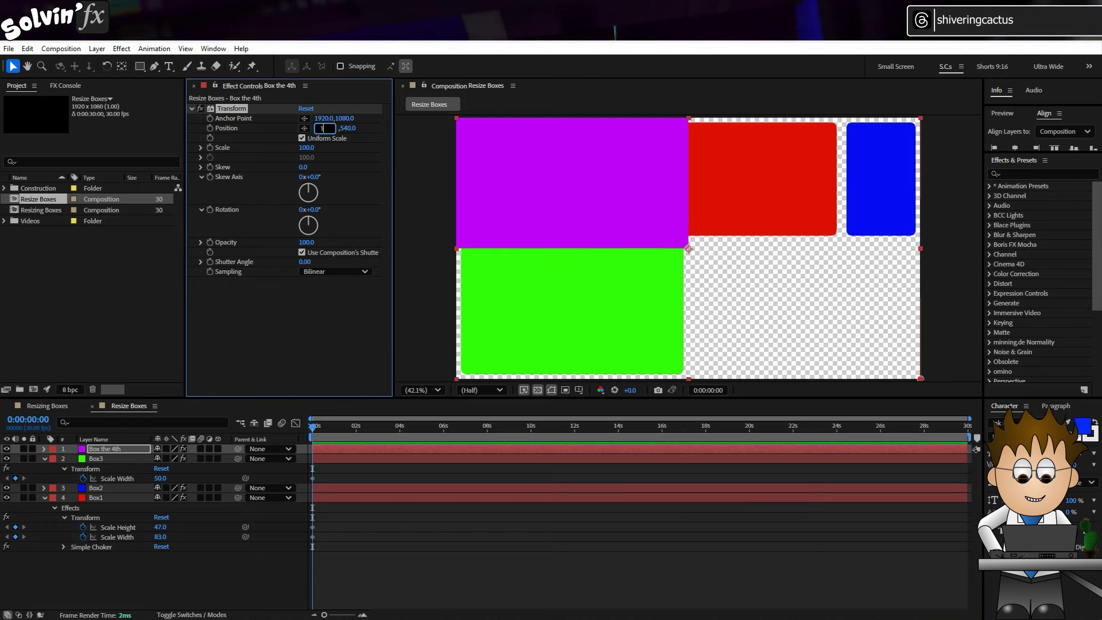
key("Return")
left_click(346, 129)
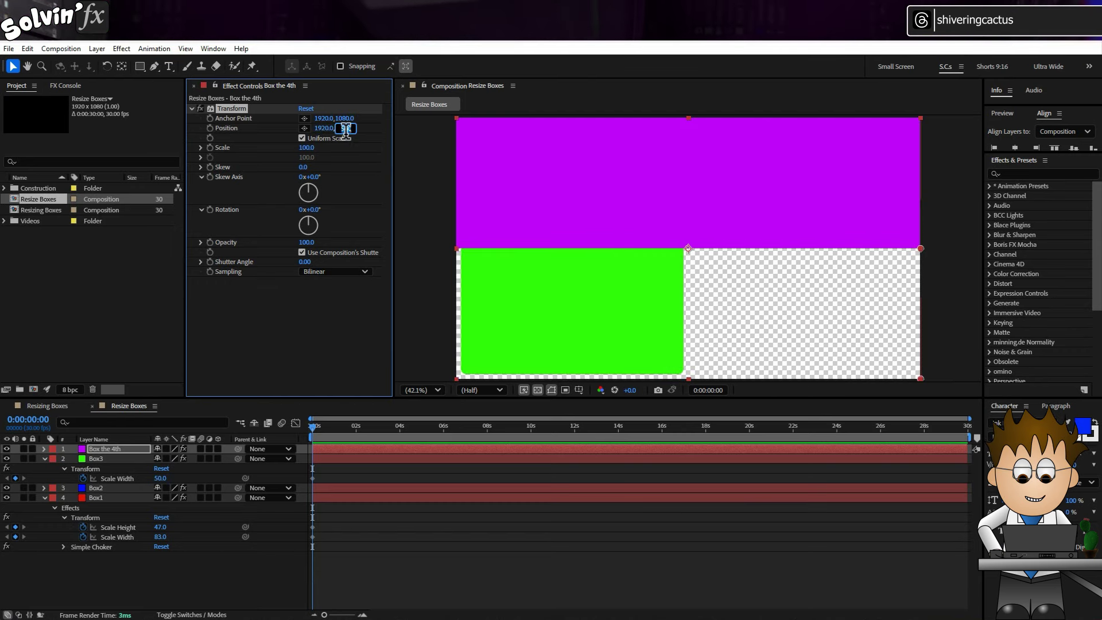
type("1080")
key("Return")
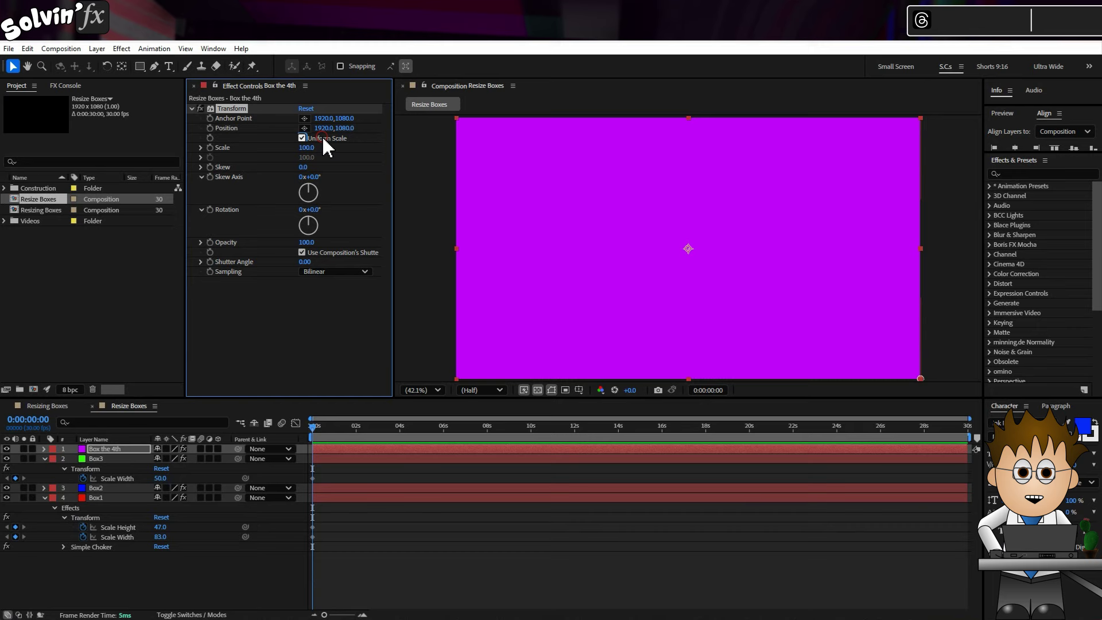
- Turn off Uniform Scale and drive Scale Height from Box1's Scale Height by expression
left_click(321, 137)
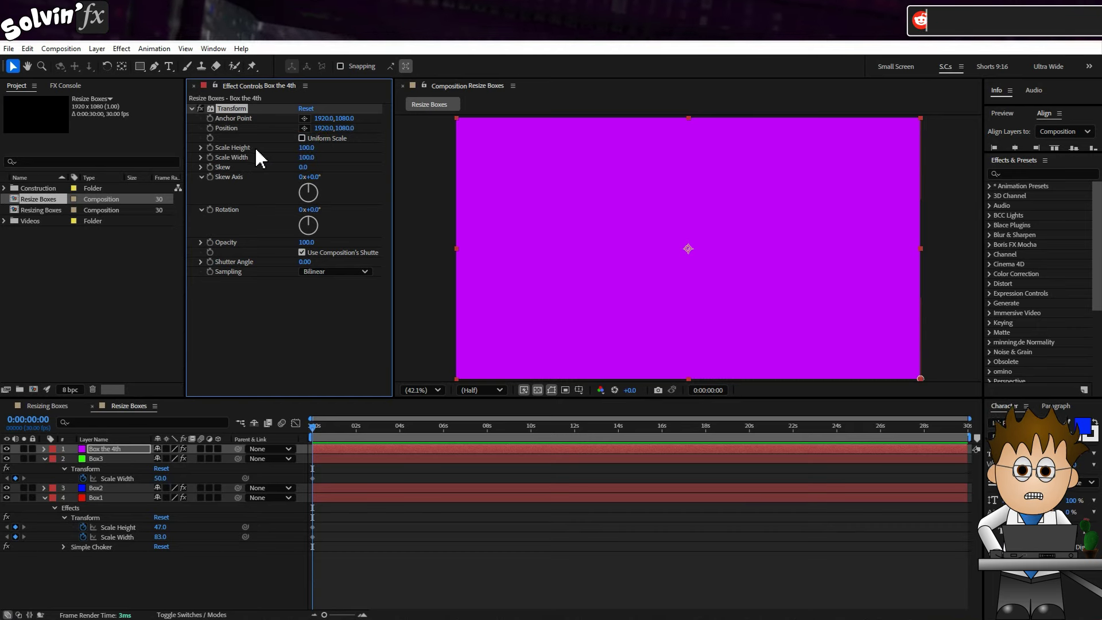
left_click(210, 148, "alt")
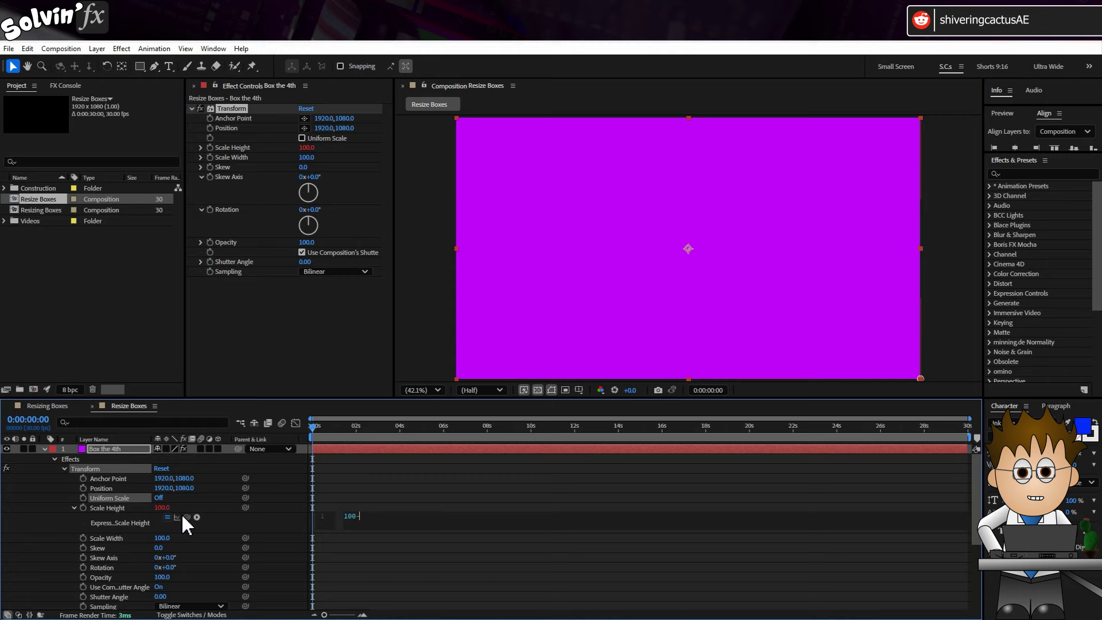
left_click_drag(190, 531, 115, 587)
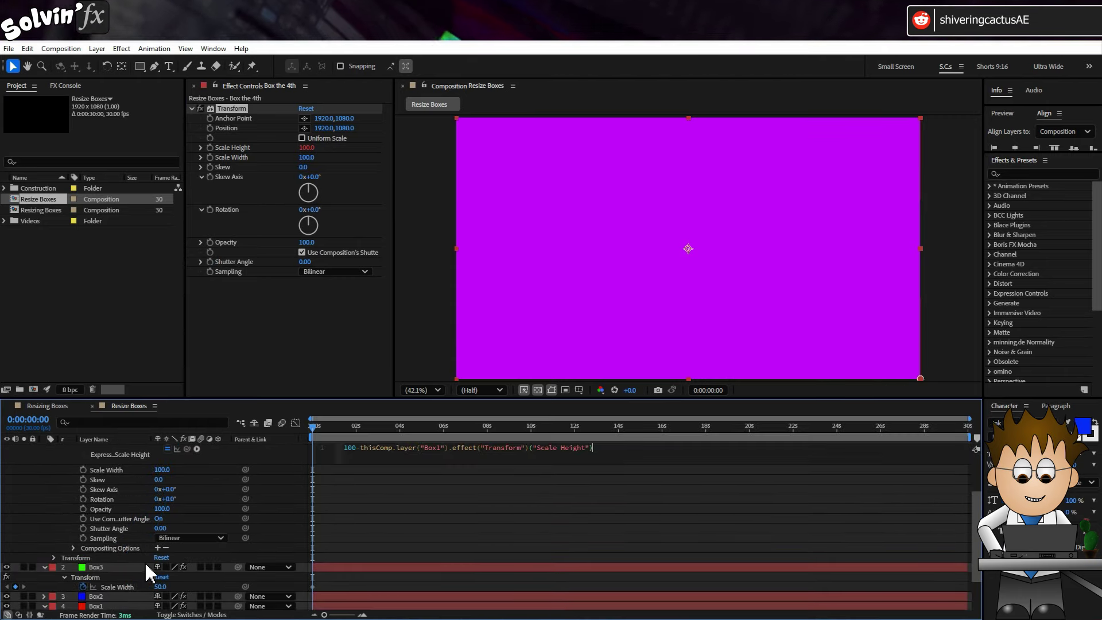
left_click(267, 468)
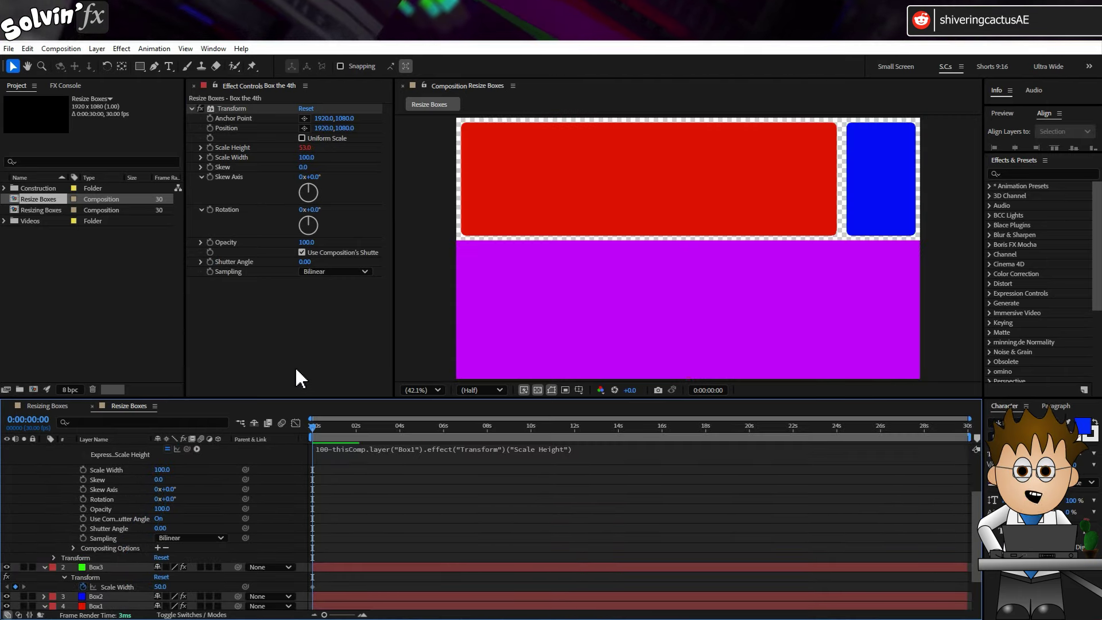
- Drive Scale Width from Box3's Scale Width by expression, then review Box the 4th's expressions
left_click(210, 157, "alt")
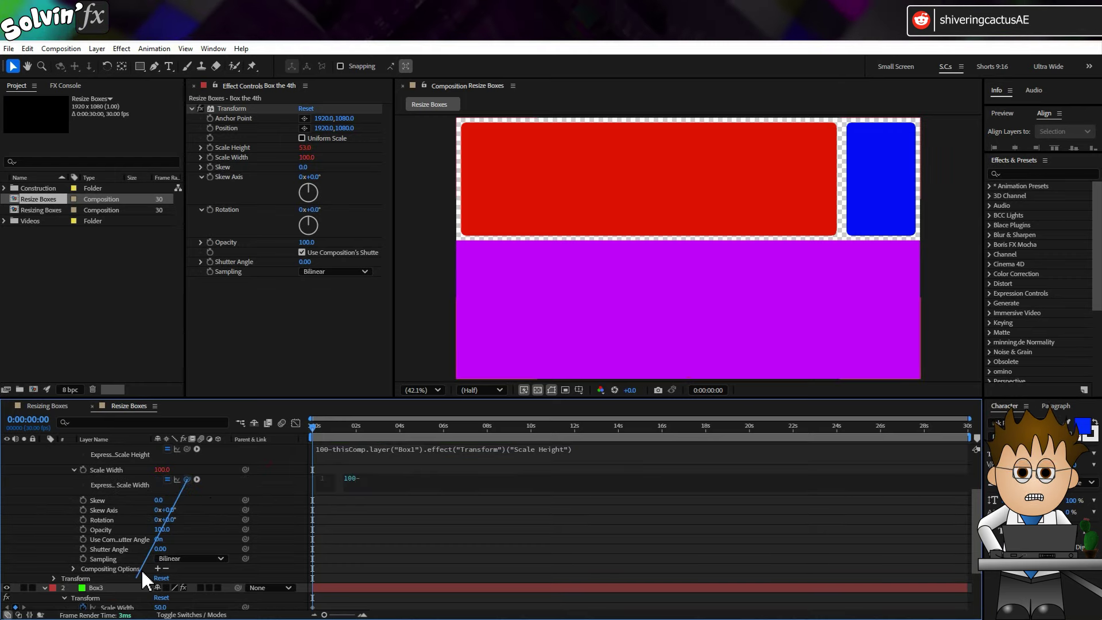
left_click_drag(143, 579, 117, 607)
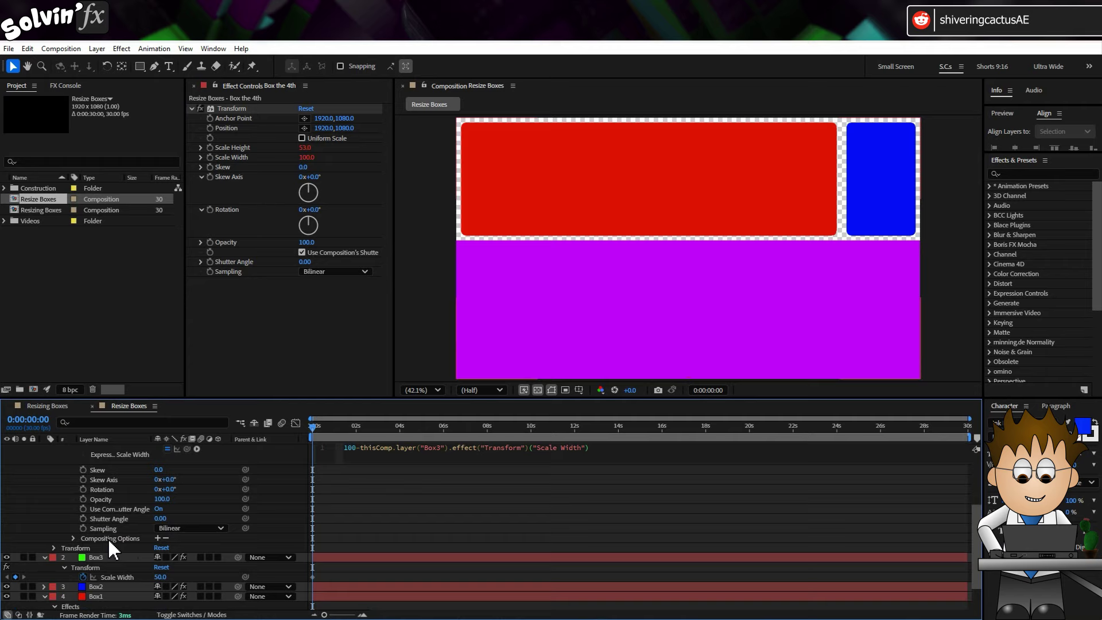
left_click(60, 487)
left_click(106, 555)
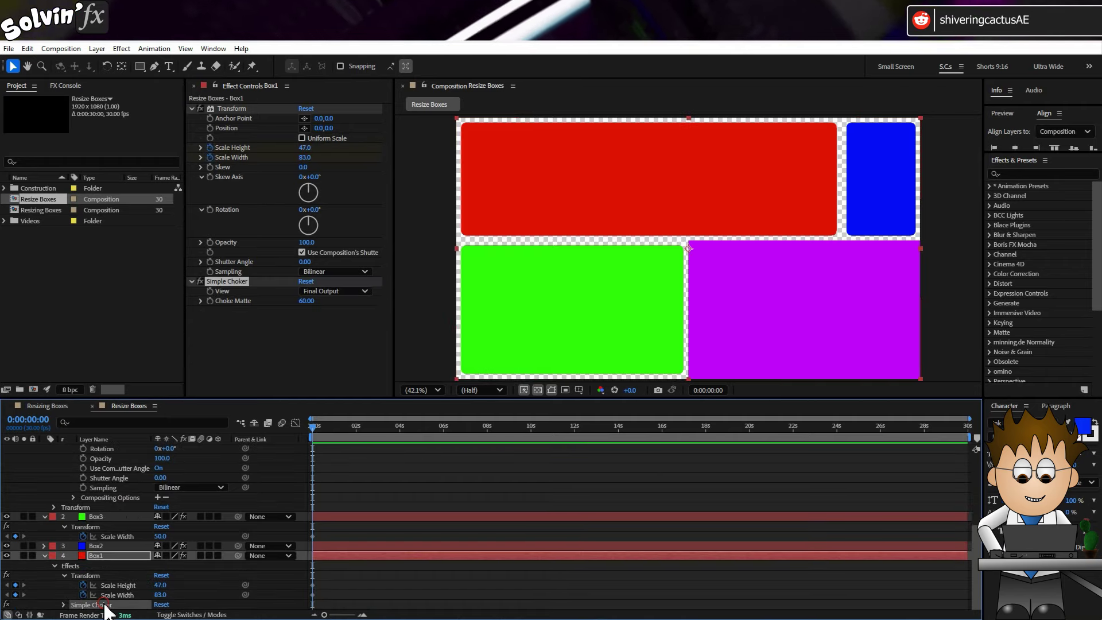
scroll(123, 461, "up", 5)
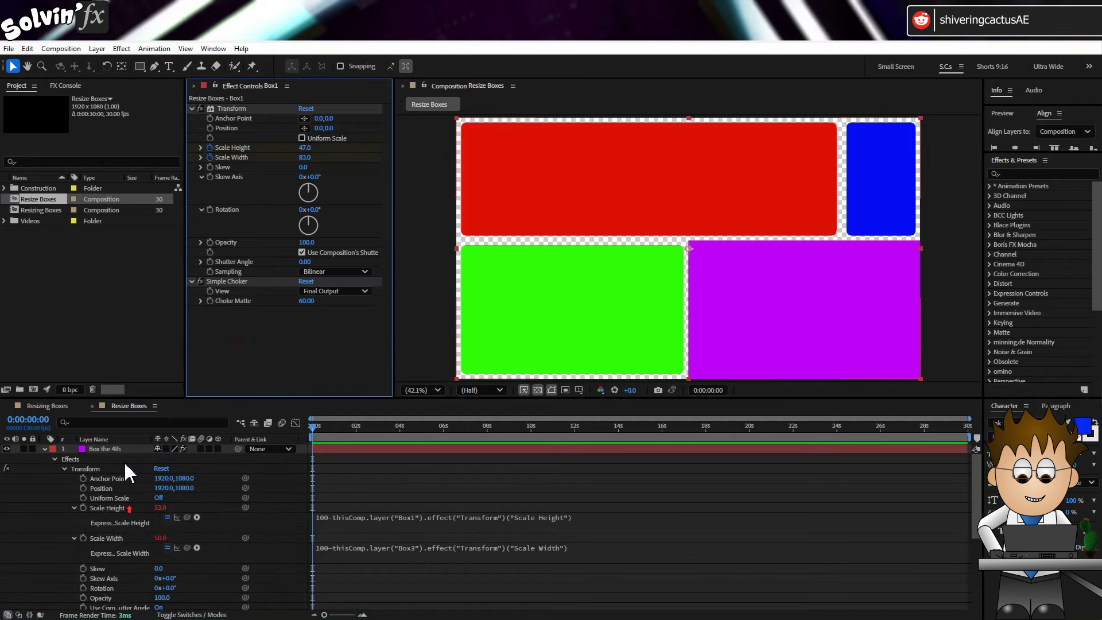
left_click(121, 450)
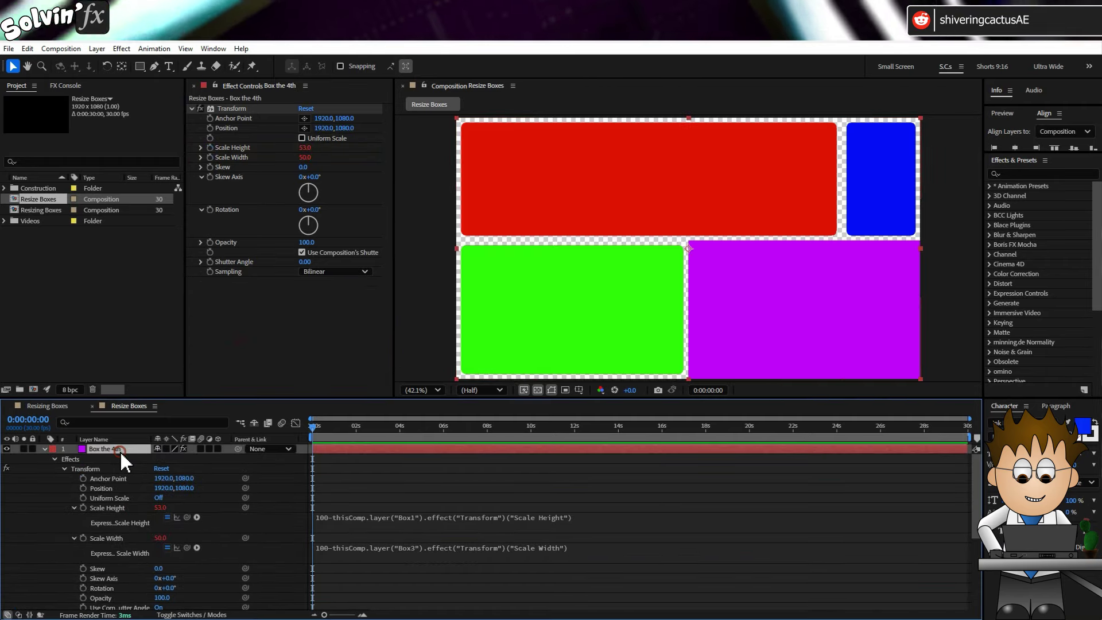
- Hide the transparency grid and enlarge Box1's scale height to 69 at about 4 seconds
left_click(45, 449)
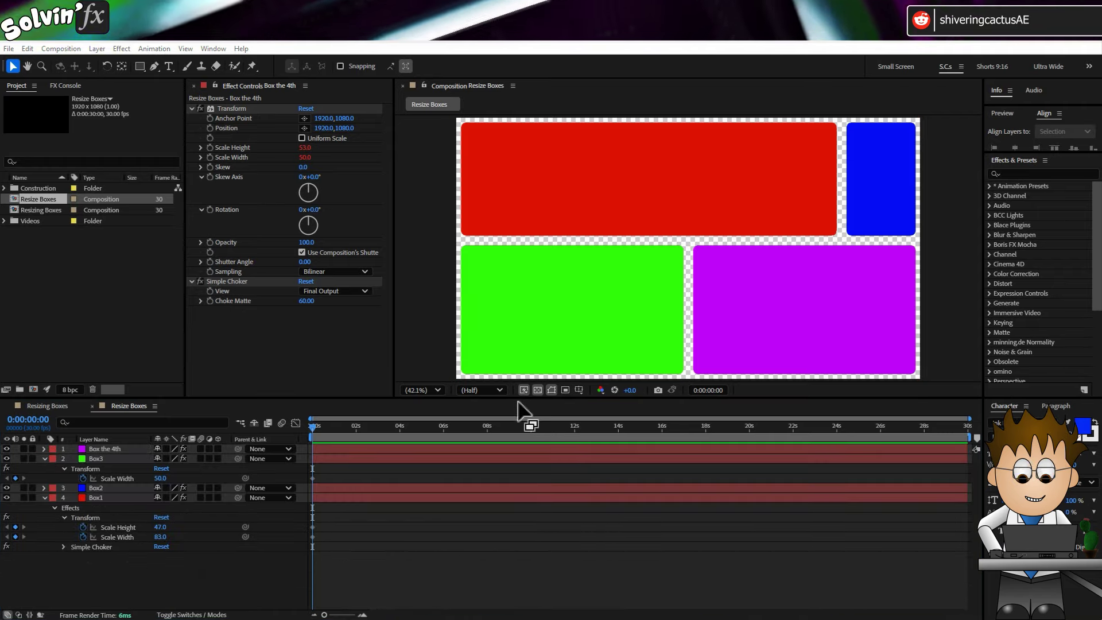
left_click(557, 386)
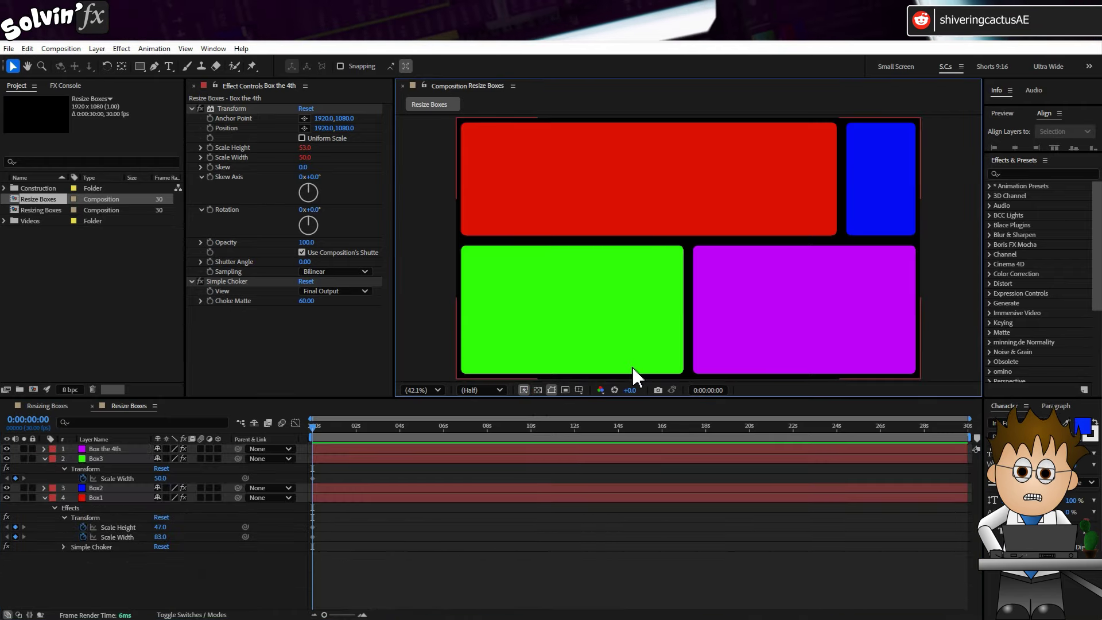
left_click(318, 427)
left_click_drag(319, 431, 441, 426)
left_click_drag(161, 527, 127, 540)
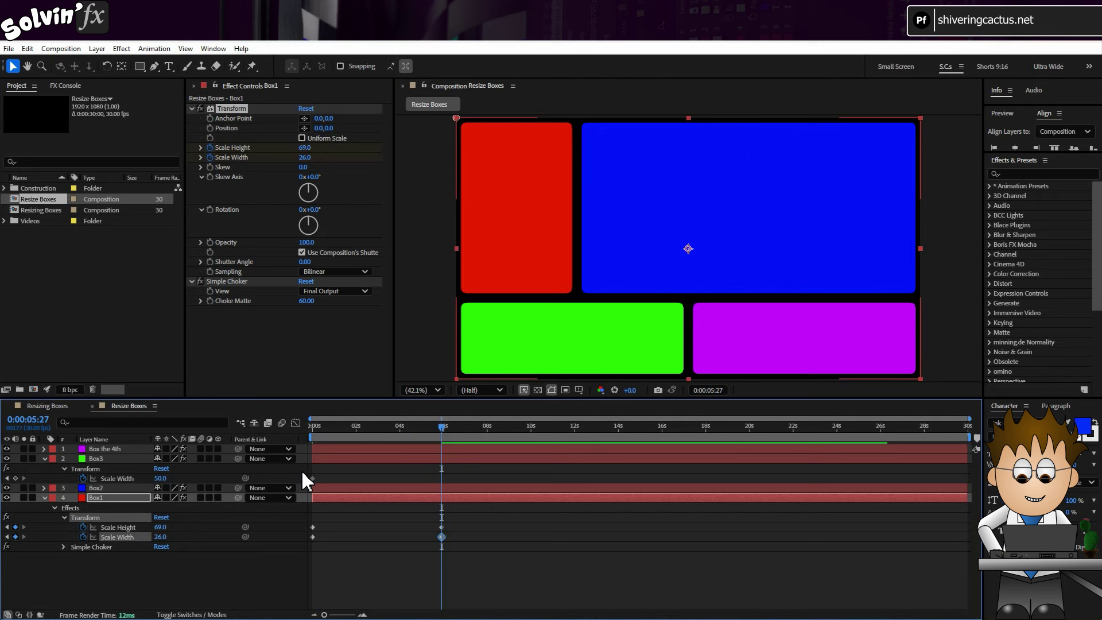
- Move Box3's width keyframe later, Box1's to about 2 seconds, and widen the green box at 10 seconds
left_click_drag(312, 478, 438, 493)
left_click(441, 527)
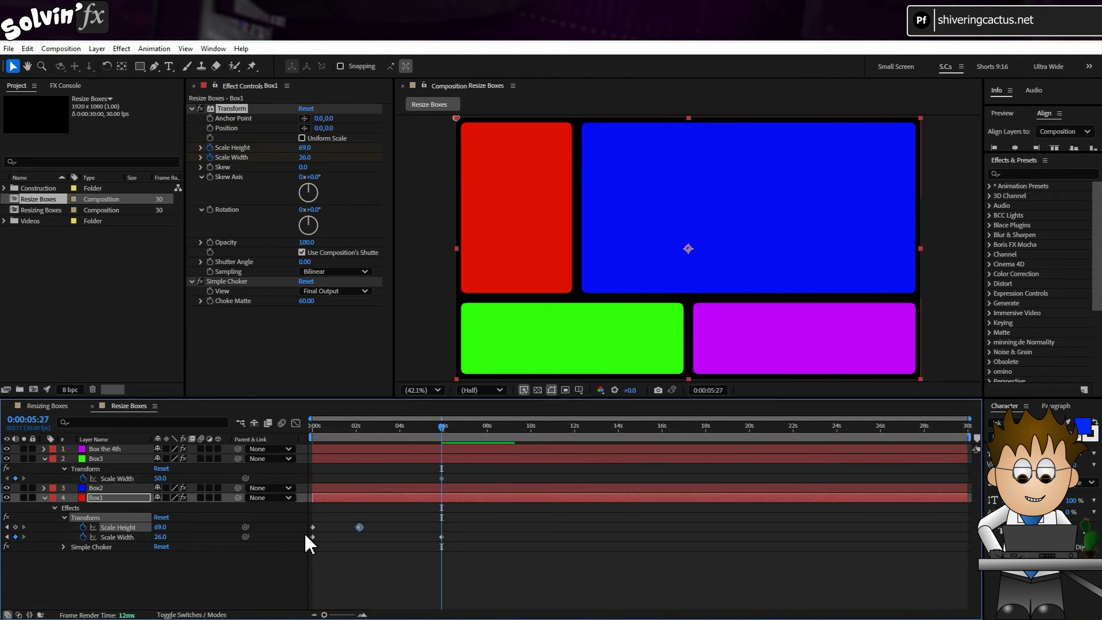
left_click_drag(312, 537, 359, 538)
left_click_drag(455, 429, 529, 437)
left_click_drag(161, 479, 186, 478)
- Preview the box animation from the start of the timeline
left_click_drag(402, 429, 215, 451)
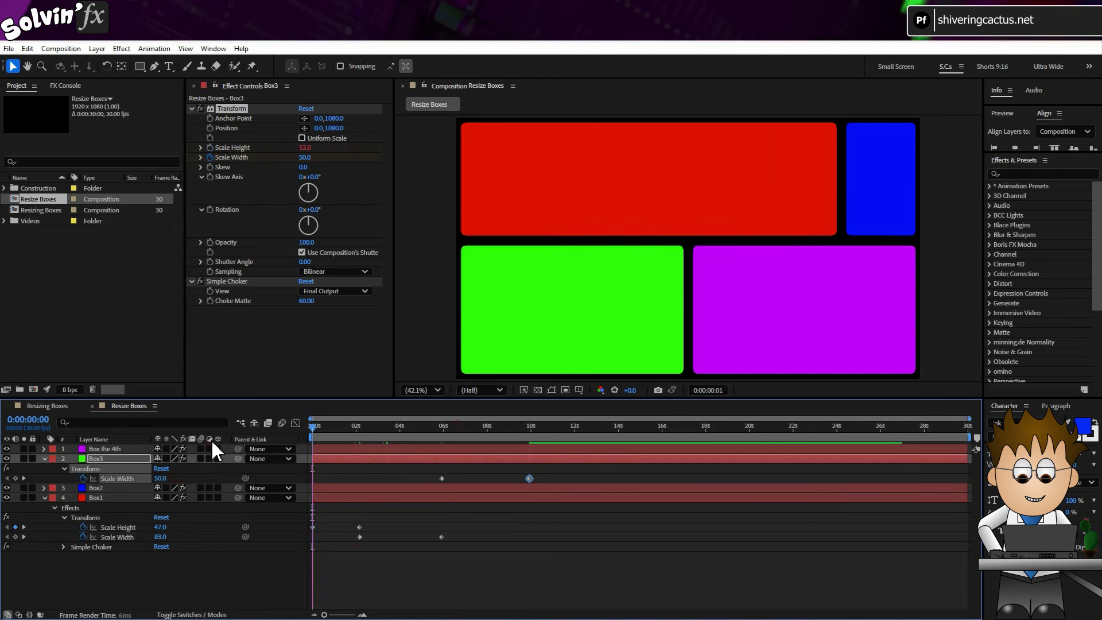
key("space")
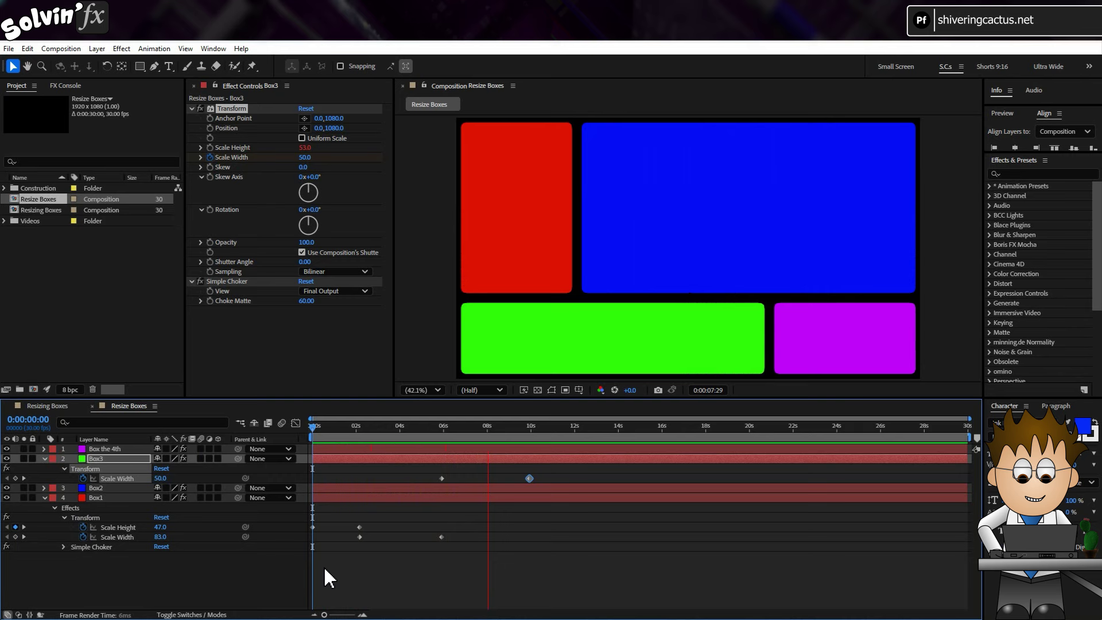
left_click(137, 333)
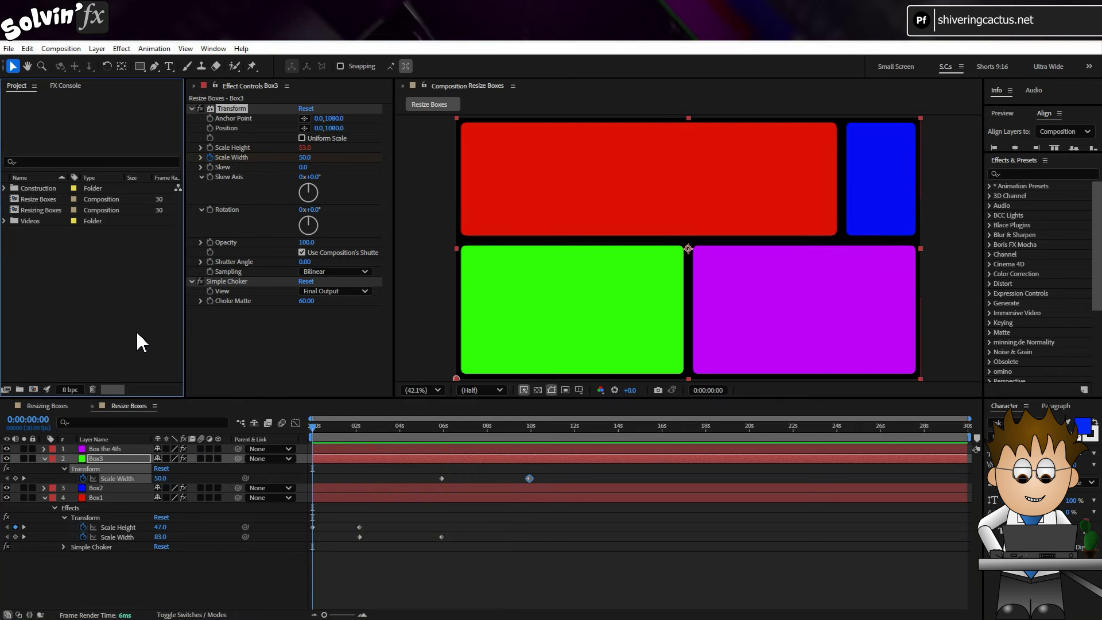
- Add Pulsar - Spotlight - promo.mp4 from the Videos folder and set its track matte to Box1
left_click(5, 221)
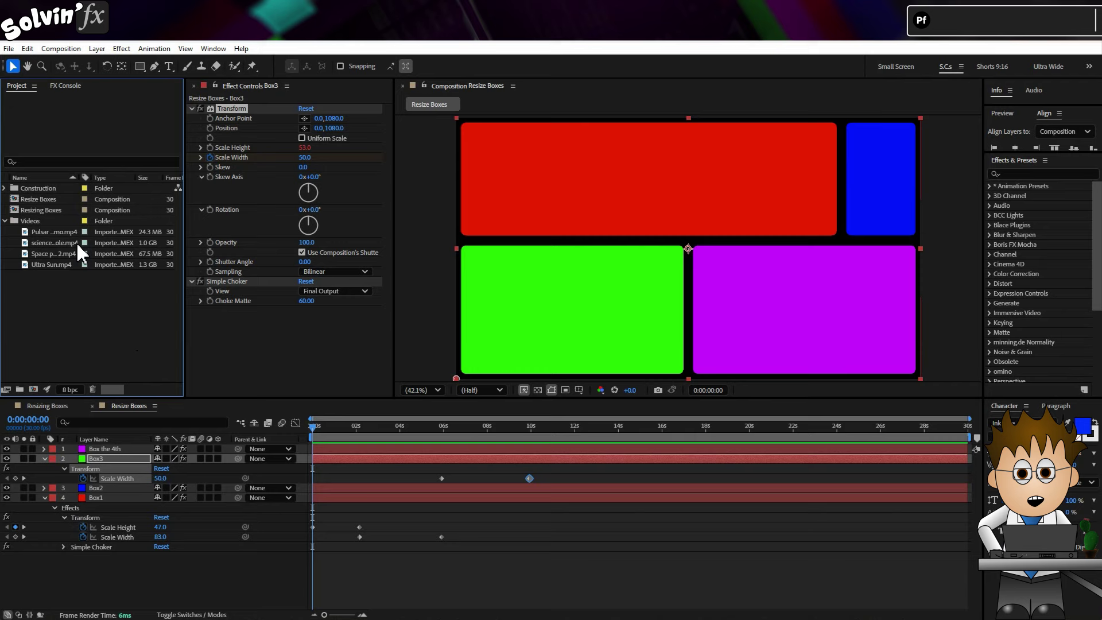
left_click_drag(54, 232, 81, 588)
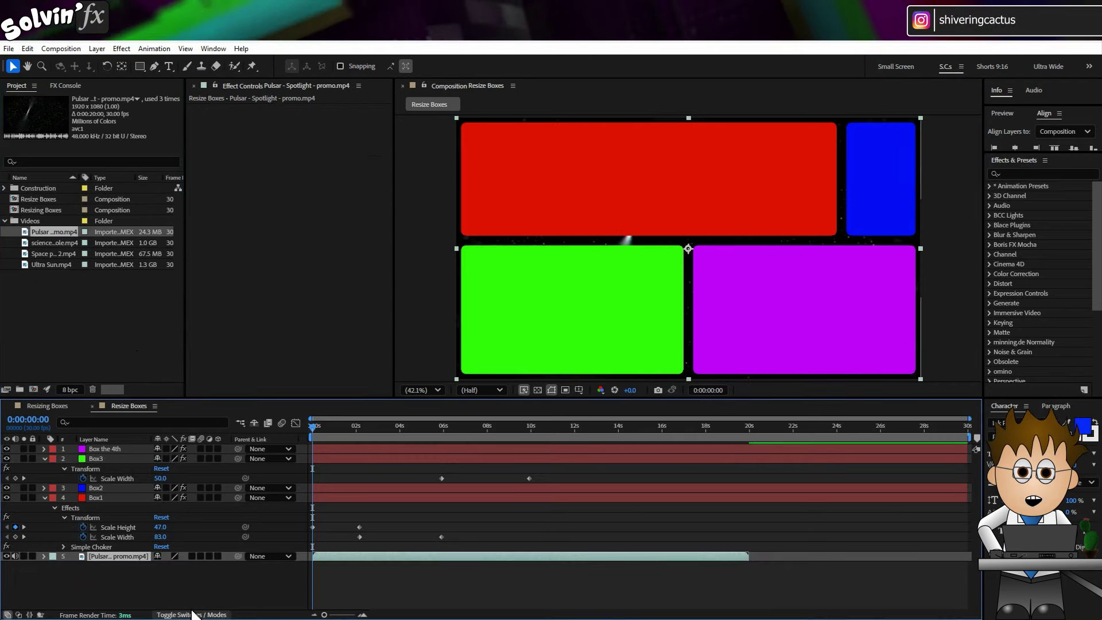
left_click(193, 615)
left_click(244, 556)
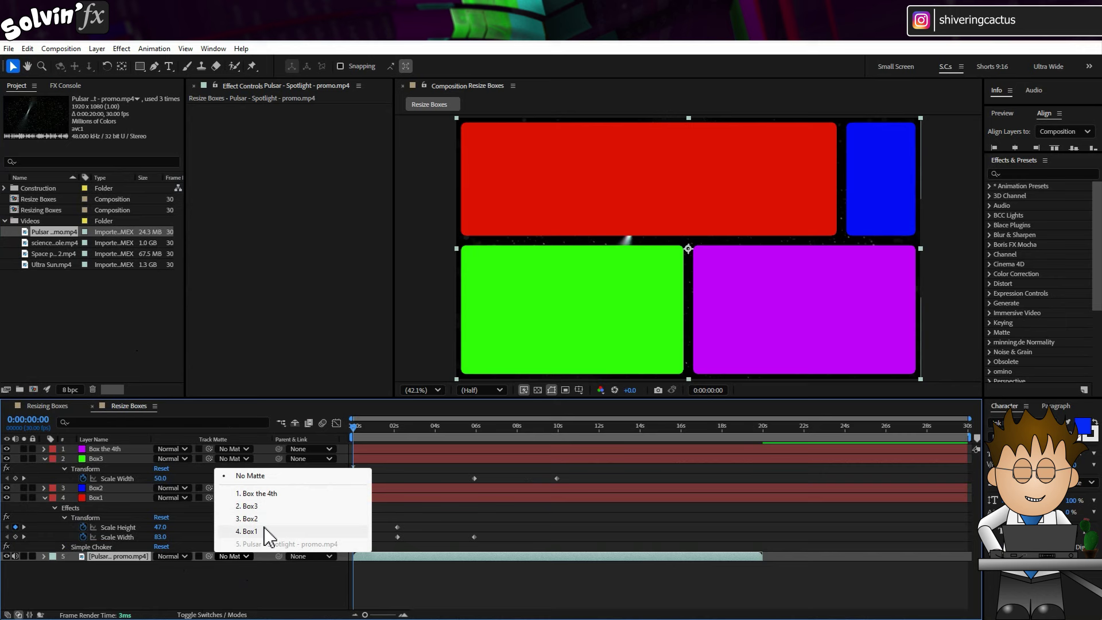
left_click(250, 531)
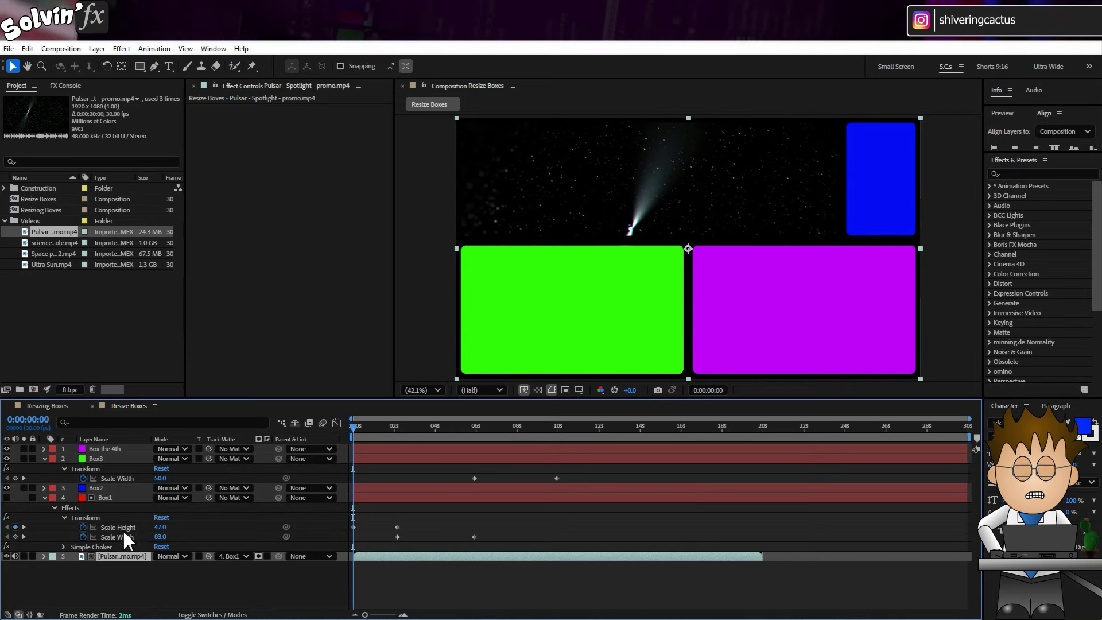
- Add a Position expression with X = thisComp.width * Box1's Scale Width / 200
key("p")
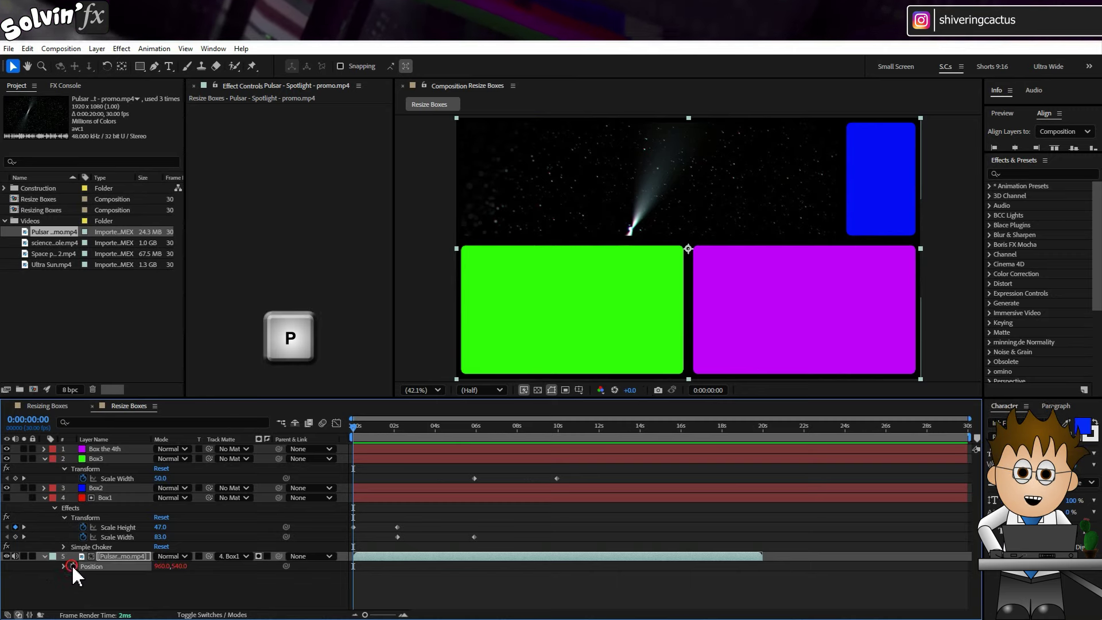
left_click(74, 566, "alt")
type("var ")
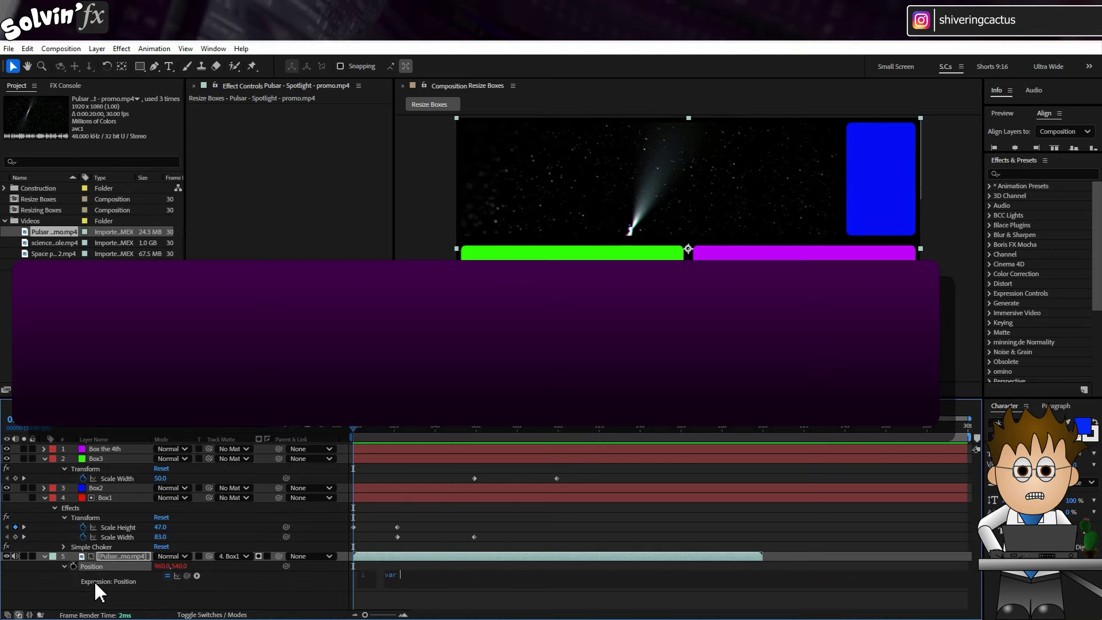
type("X = ")
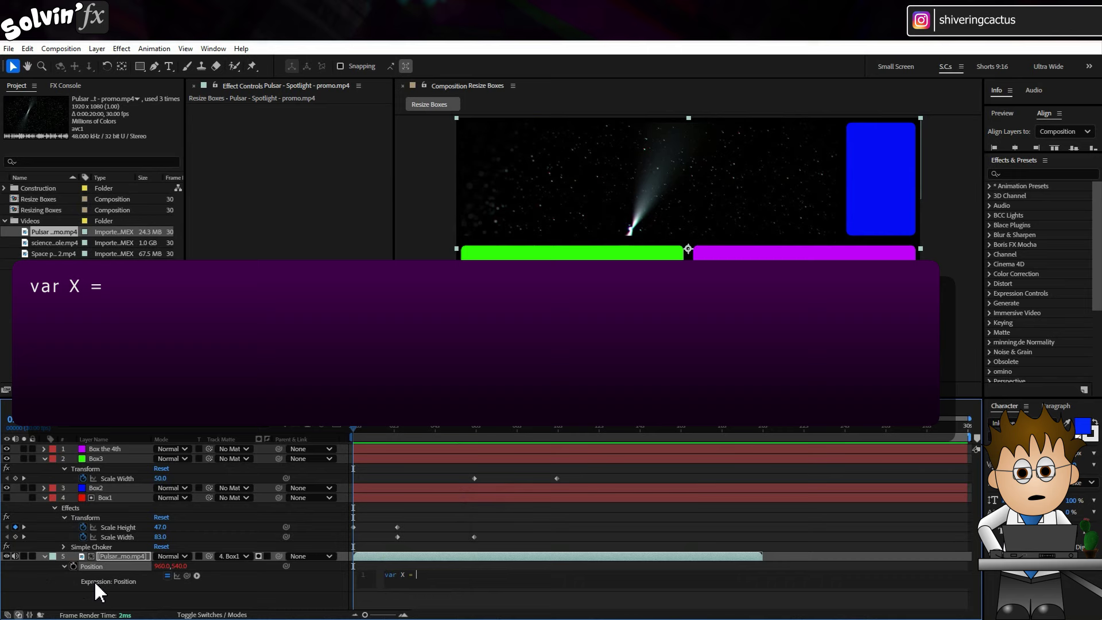
type("thisComp")
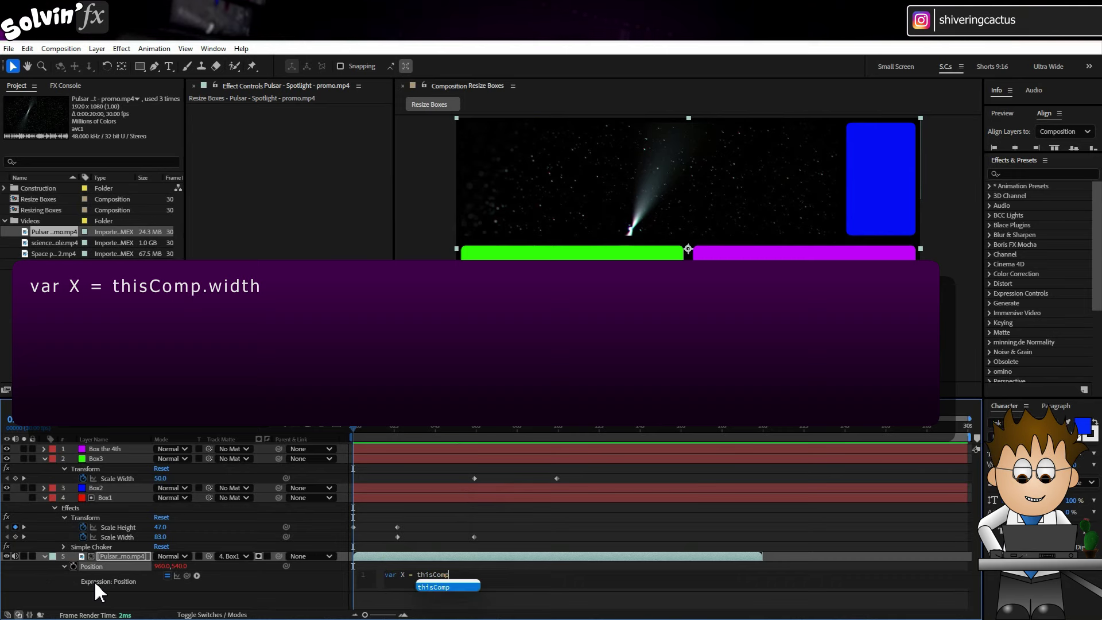
type(".width")
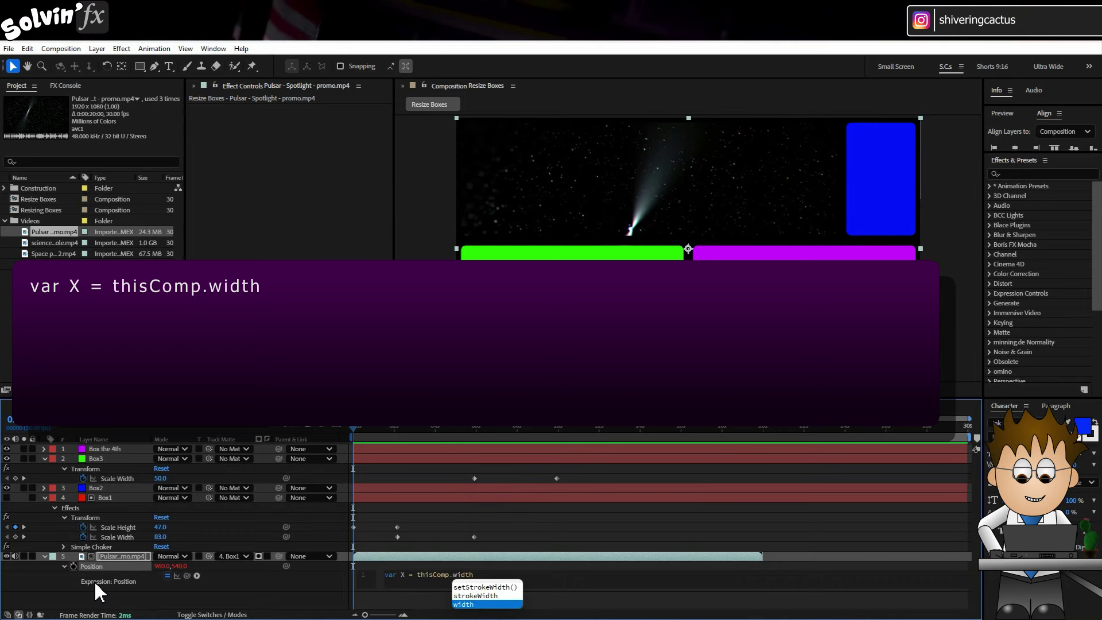
key("Return")
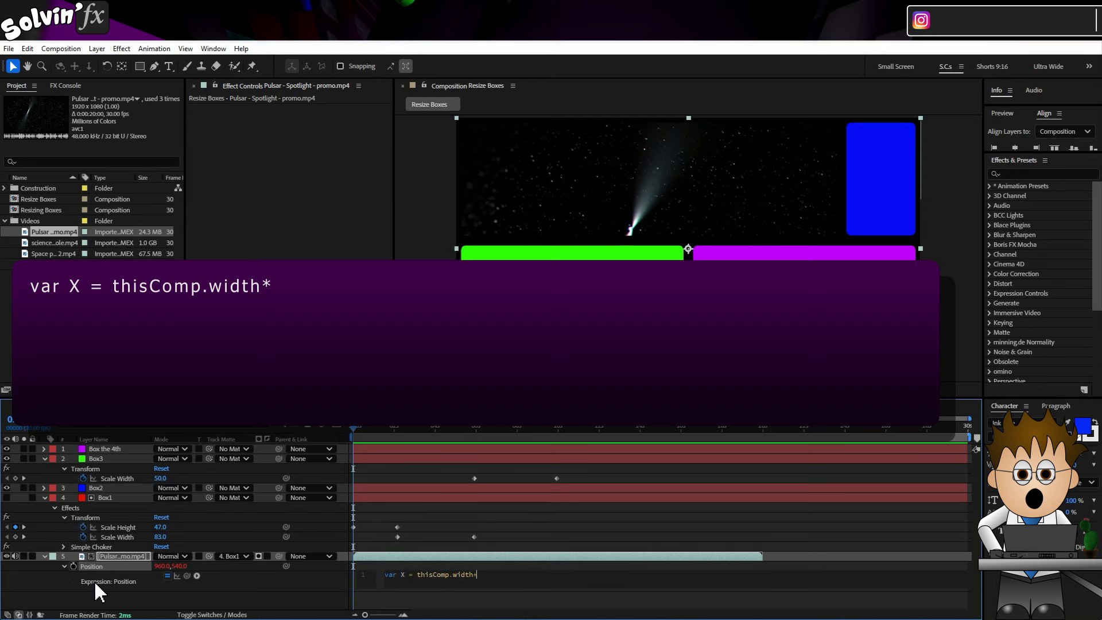
type("*")
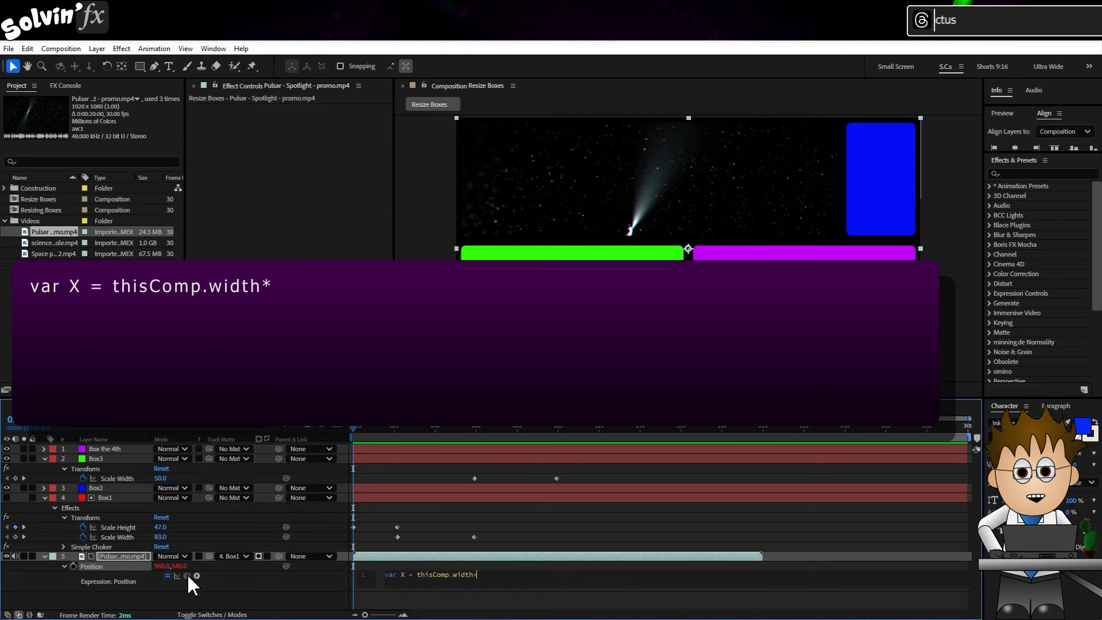
left_click_drag(187, 576, 127, 540)
type("/2")
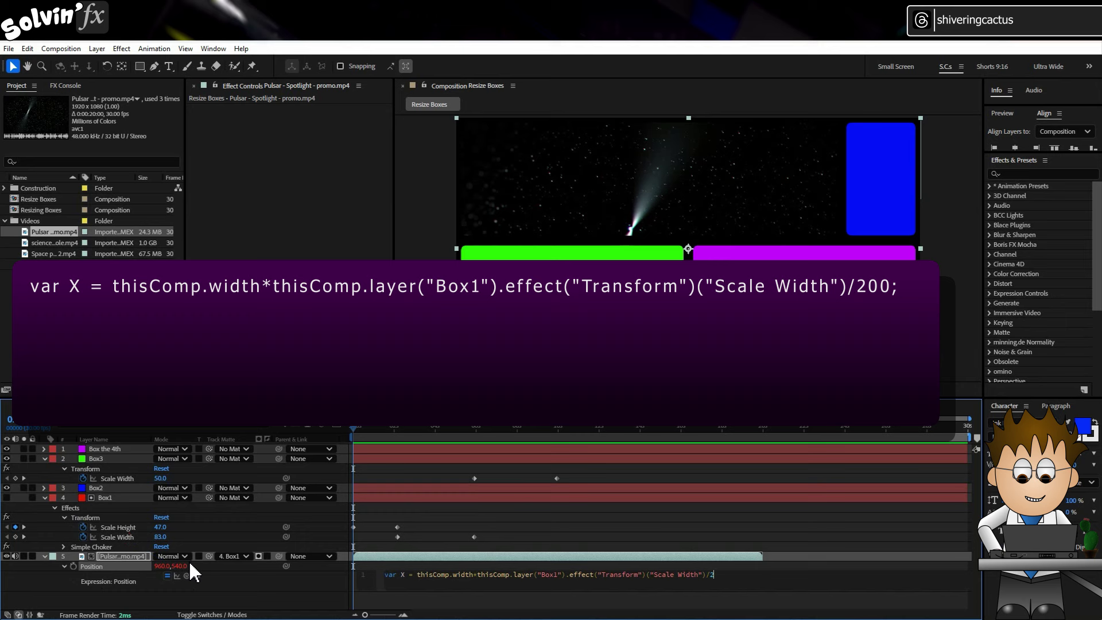
type("00;")
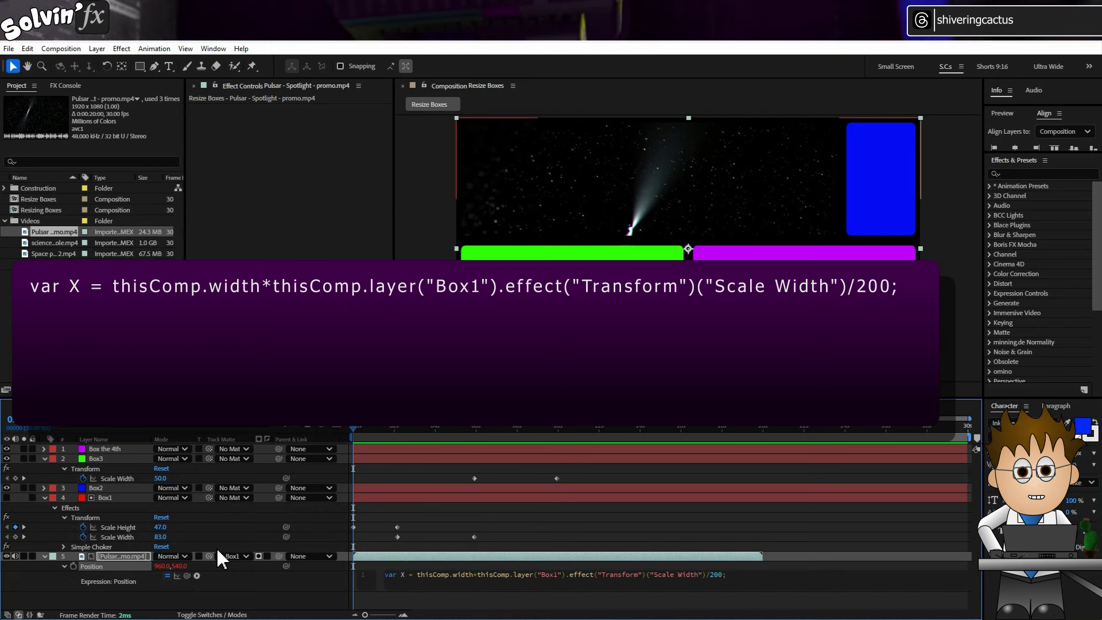
- Add the line Y = thisComp.height * Box1's Scale Height, then begin the result line
key("Return")
type("var")
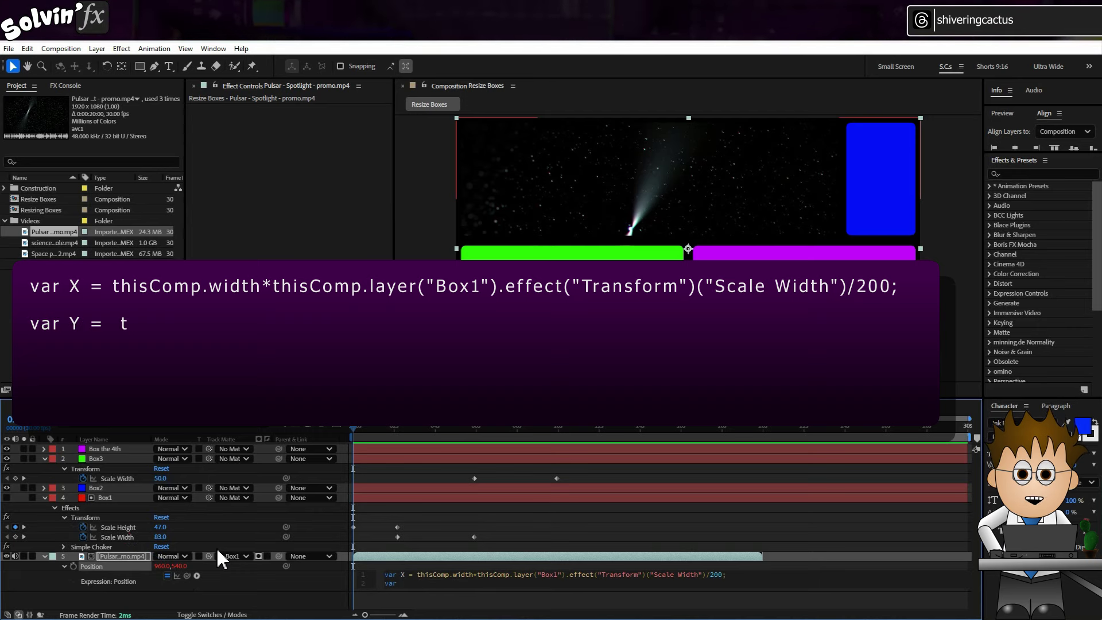
type(" Y = thisComp.hei")
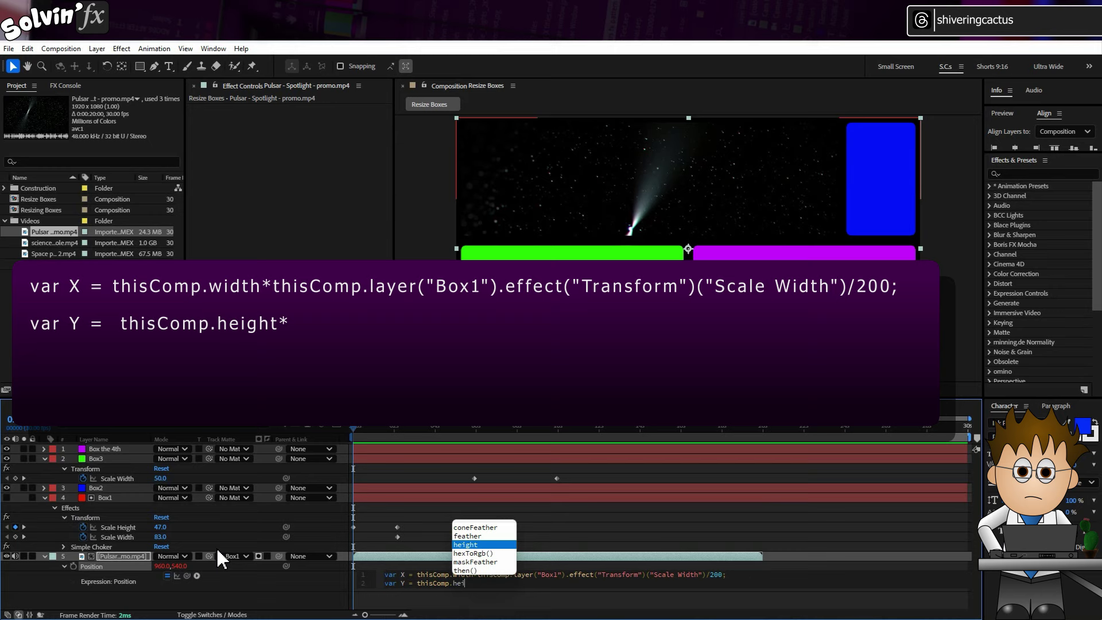
key("Return")
type("*")
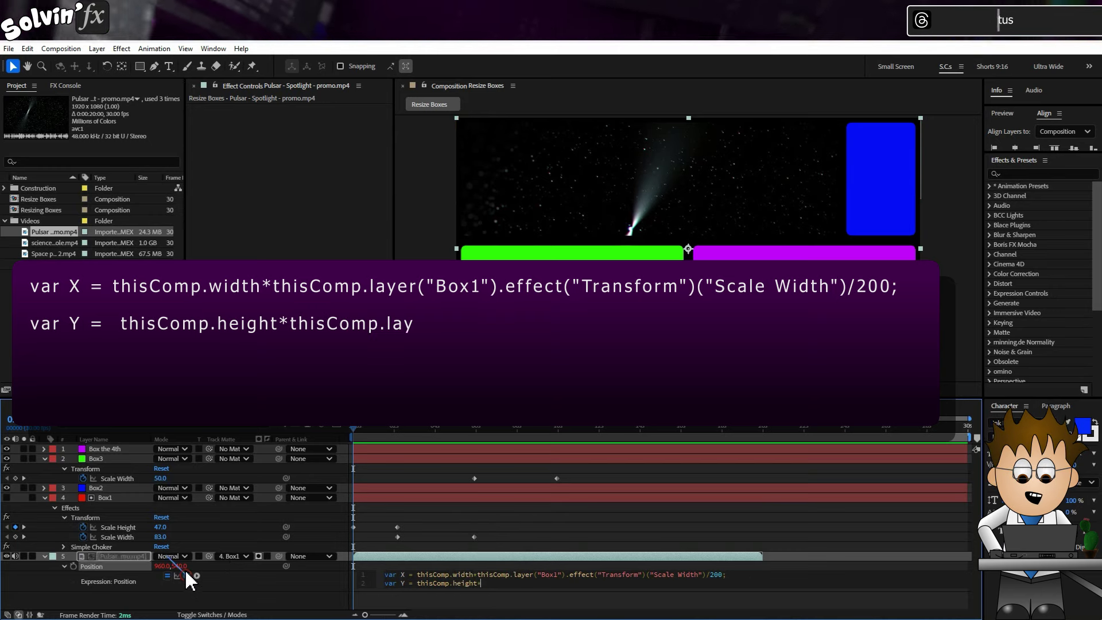
type("thisComp.layer(\"Box1\").effect(\"Transform\")(\"Scale Height\")/200;")
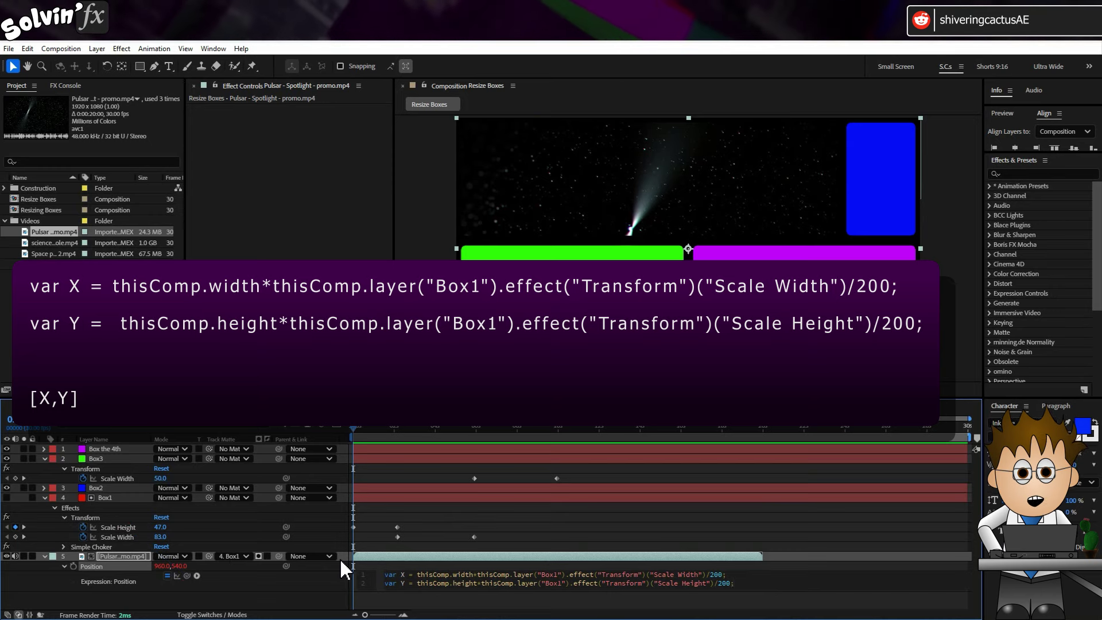
key("Return")
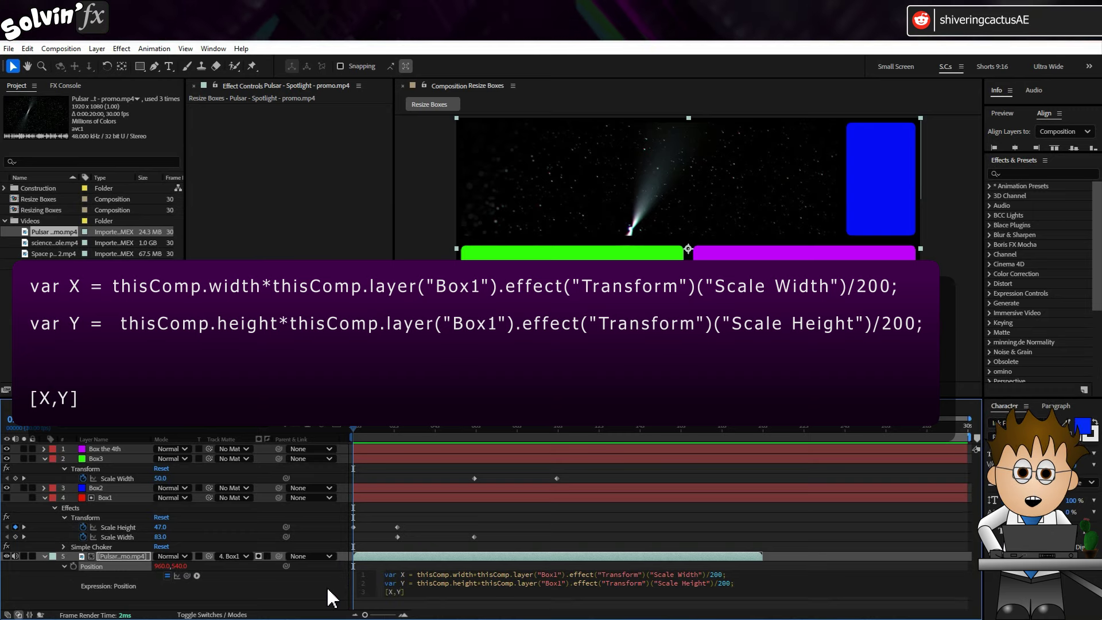
left_click(327, 583)
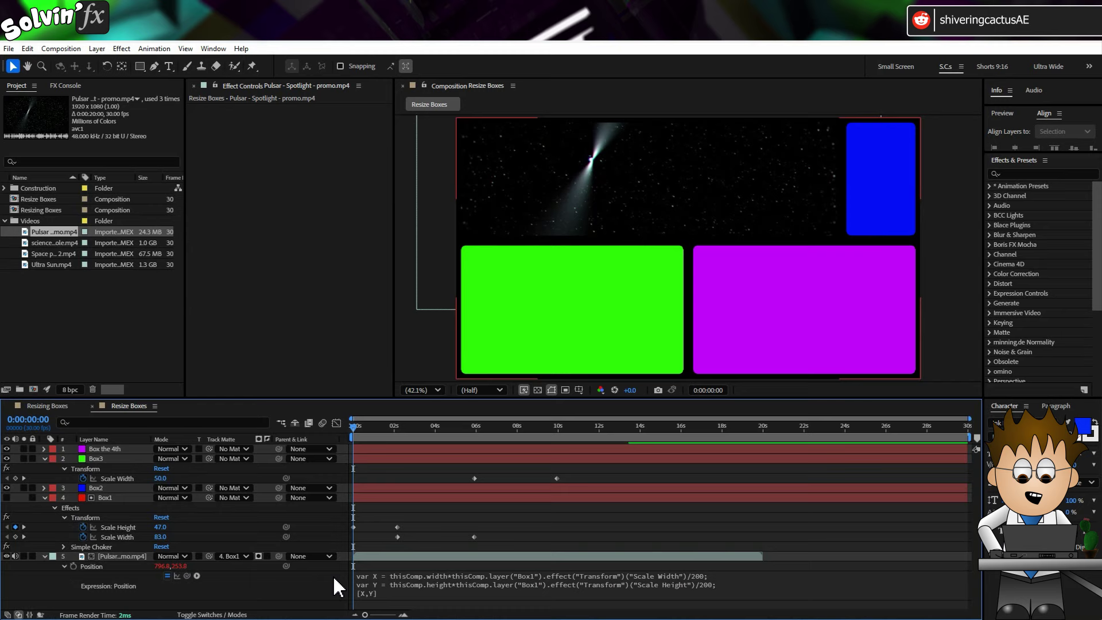
left_click(108, 557)
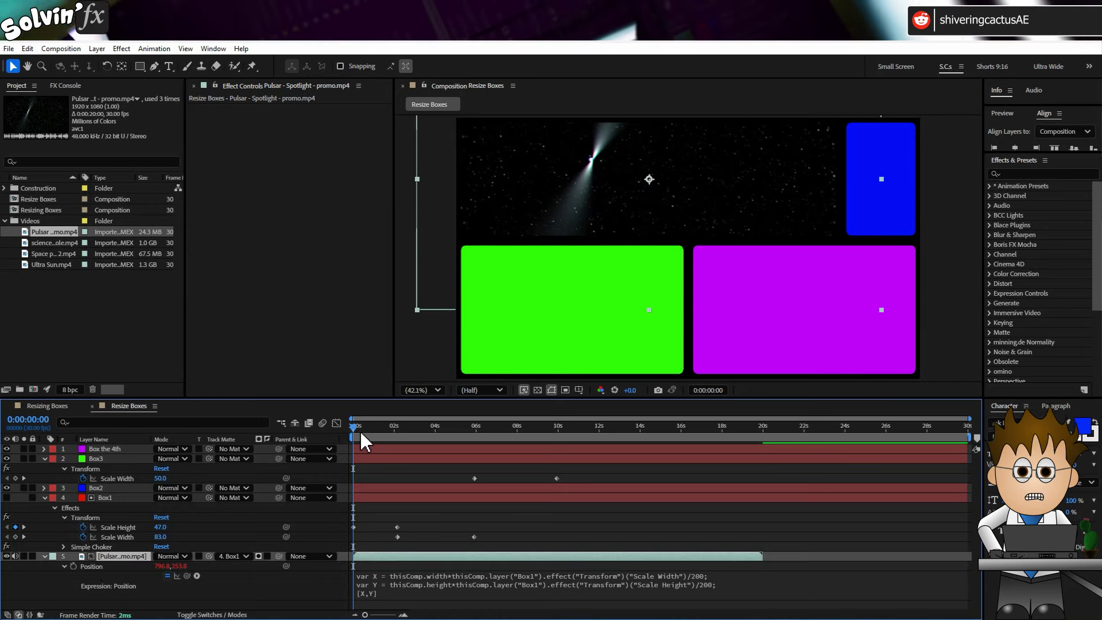
mouse_move(357, 427)
left_mouse_down()
mouse_move(663, 435)
mouse_move(343, 435)
left_mouse_up()
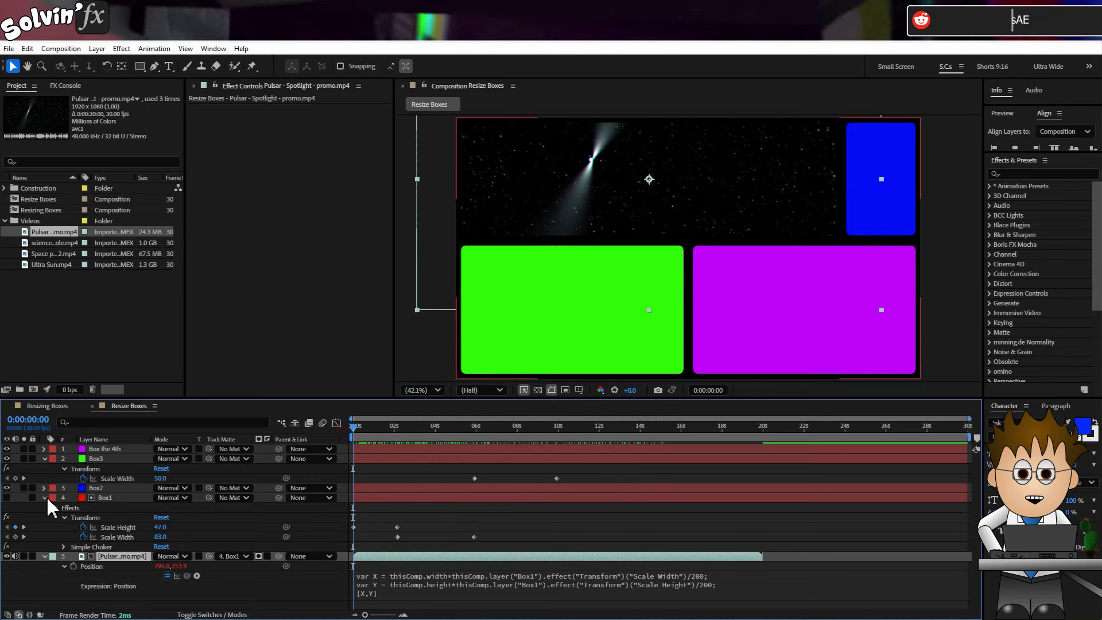
- Duplicate the Pulsar layer and replace the copy's footage with the science wormhole clip
key("ctrl+d")
left_click(45, 556)
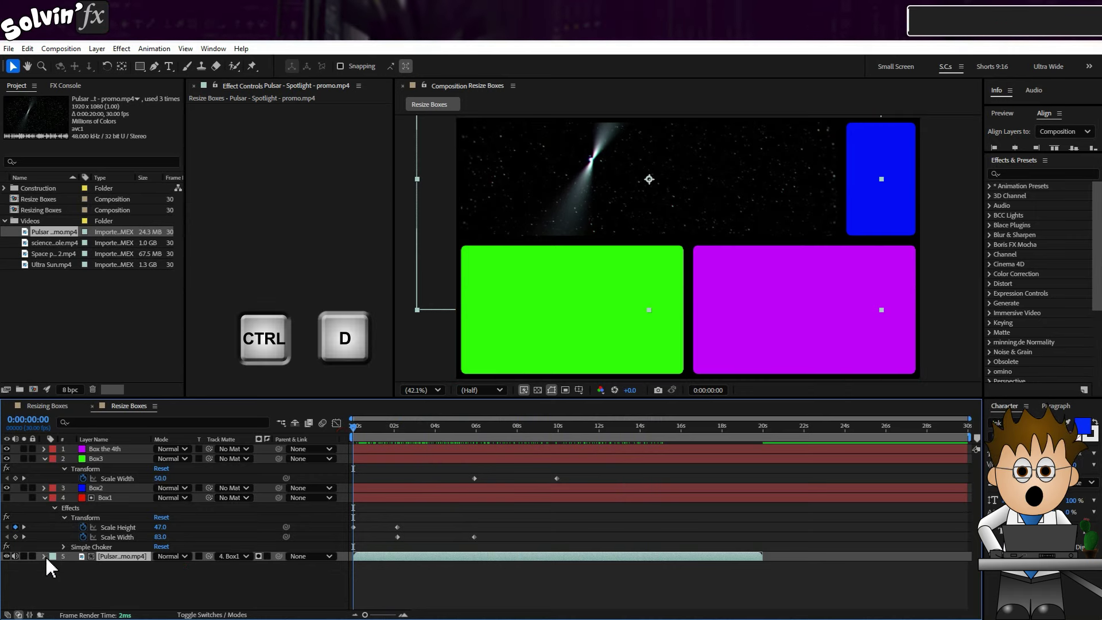
key("ctrl+d")
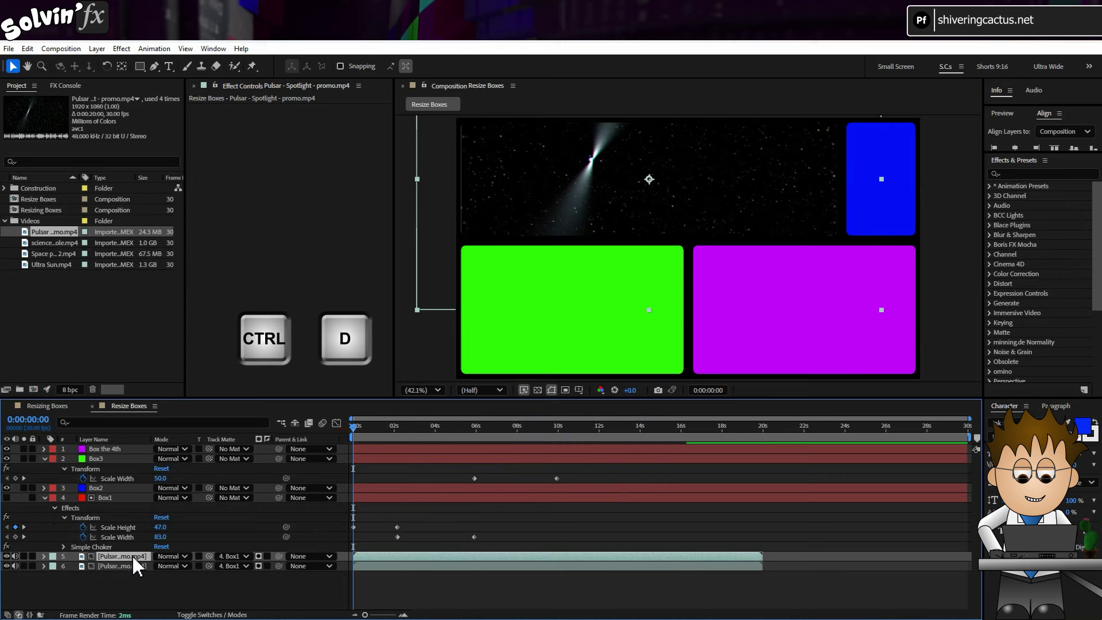
key("ctrl+alt+d")
left_click_drag(56, 246, 95, 331)
left_click_drag(126, 552, 125, 554)
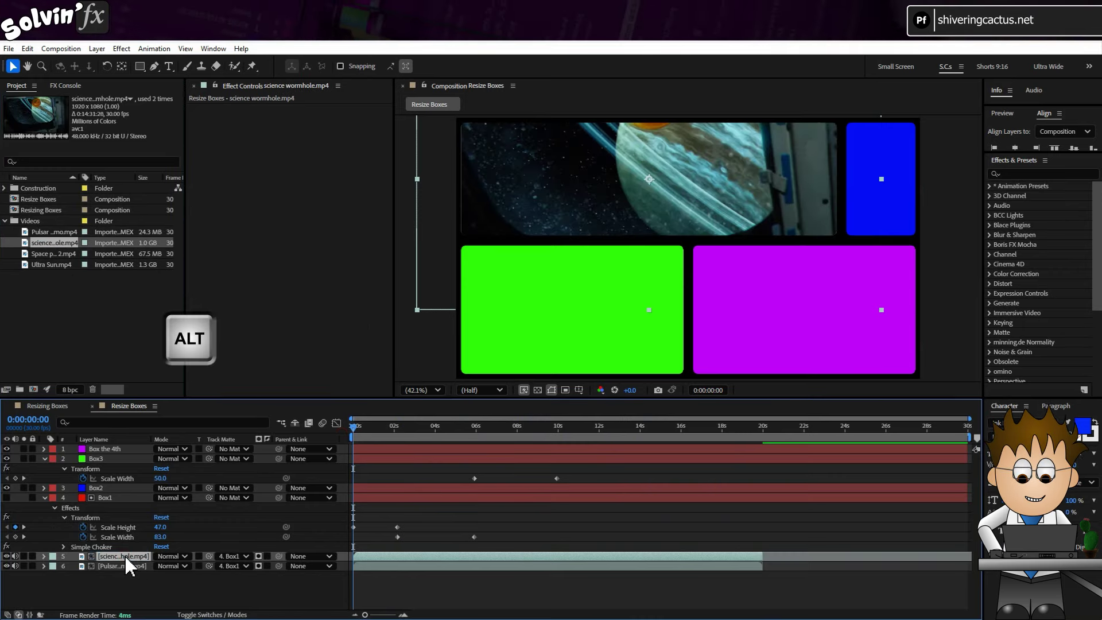
- Set the wormhole layer's track matte to Box2
left_click(43, 557)
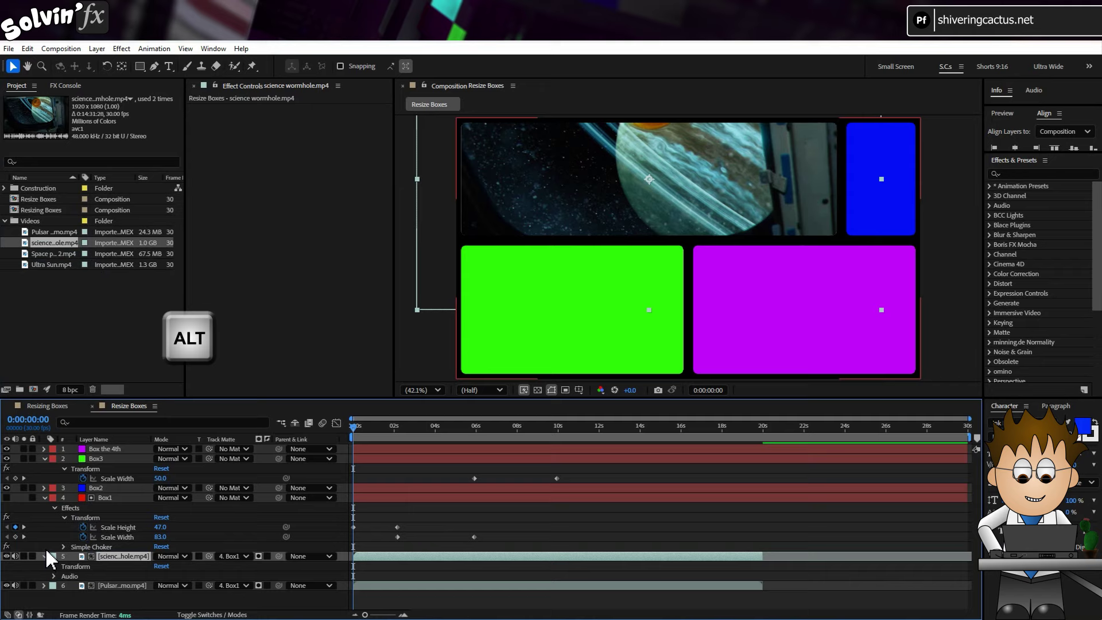
left_click(246, 555)
left_click(268, 508)
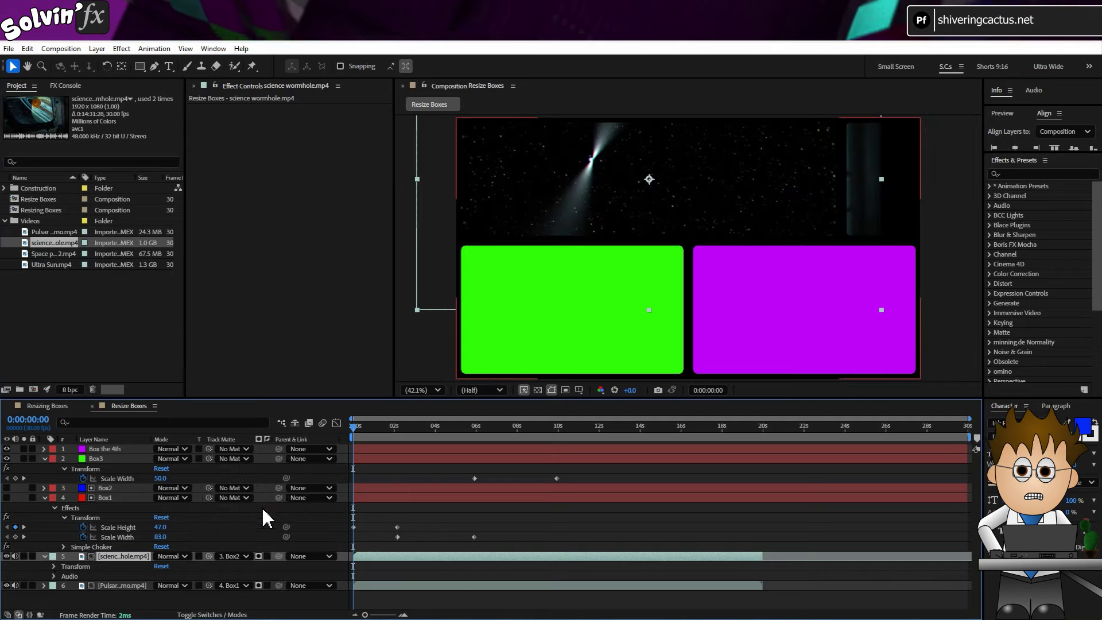
- Paste the copied Position expression onto the wormhole layer
key("p")
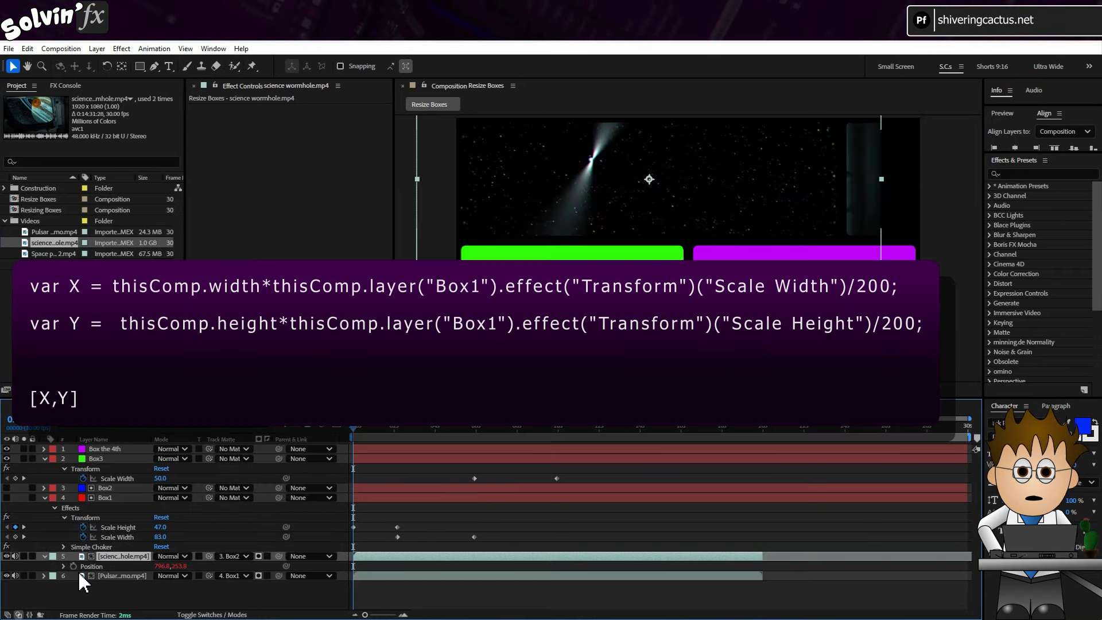
left_click(74, 566, "alt")
type("var X = thisComp.width*thisComp.layer(\"Box1\").effect(\"Transform\")(\"Scale Width\")/200;")
- Change the expression's Box1 reference to Box2 and prefix X with thisComp.width-
left_click(476, 574)
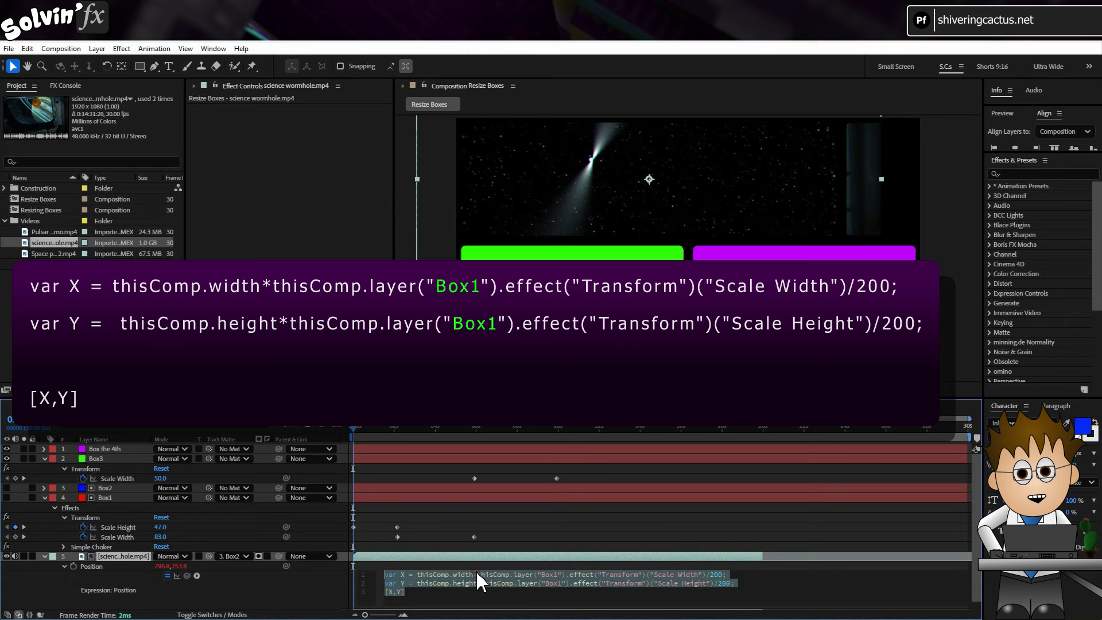
left_click(562, 576)
key("BackSpace")
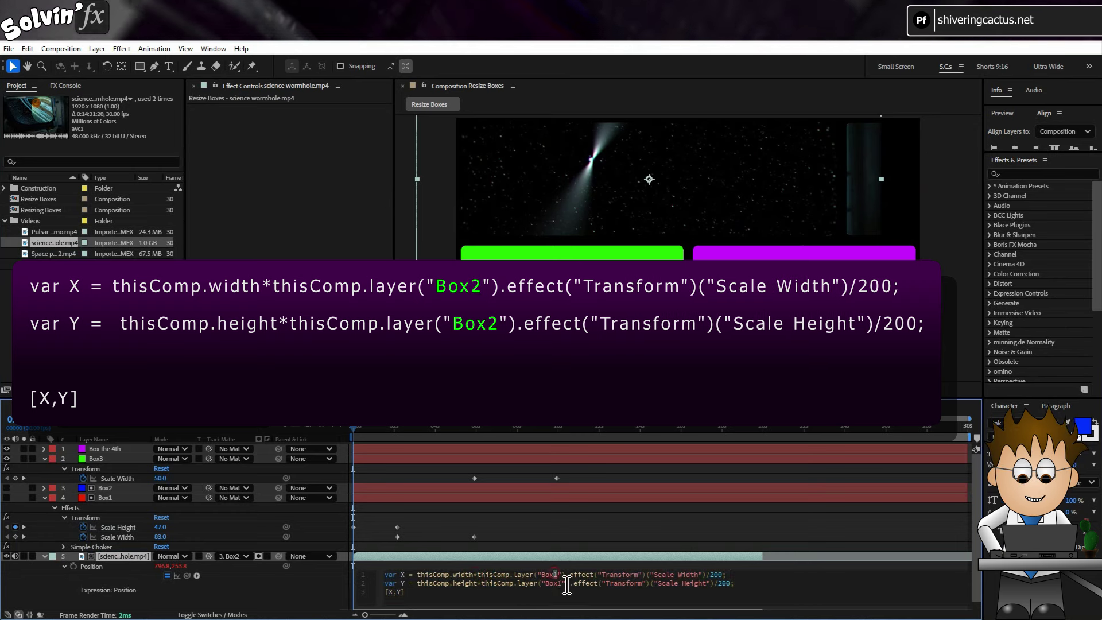
type("2")
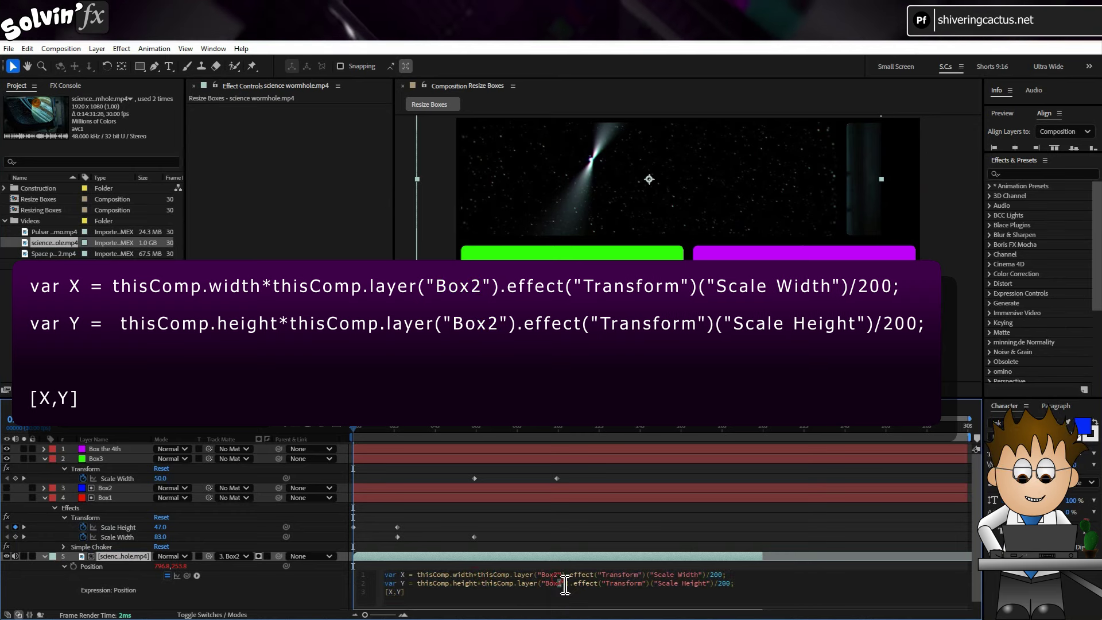
left_click(441, 574)
key("ctrl+Left")
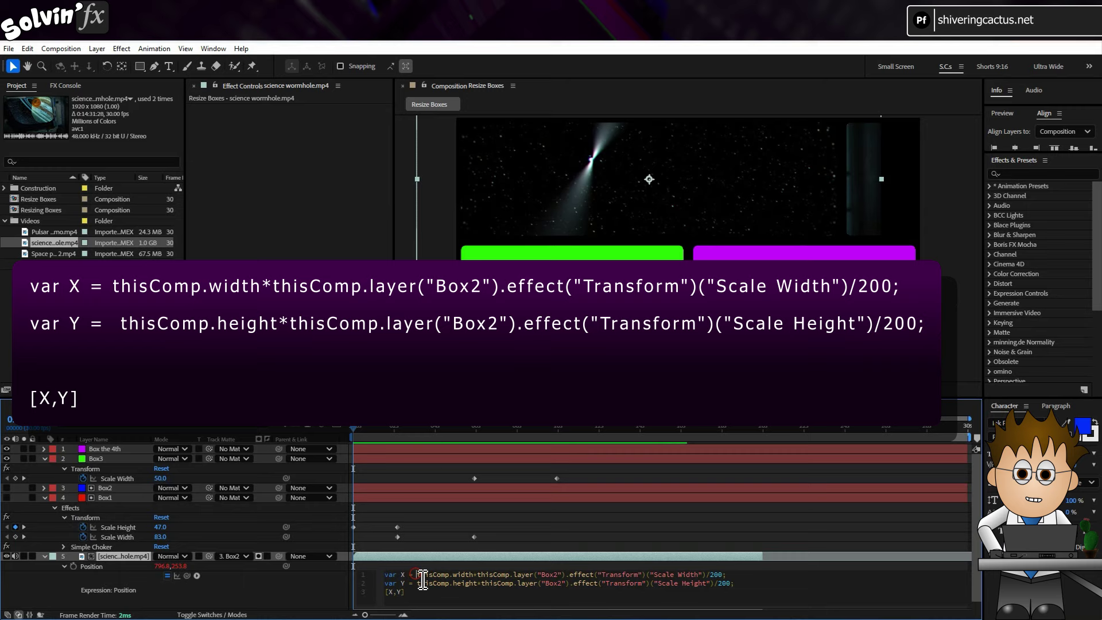
type("thisComp.")
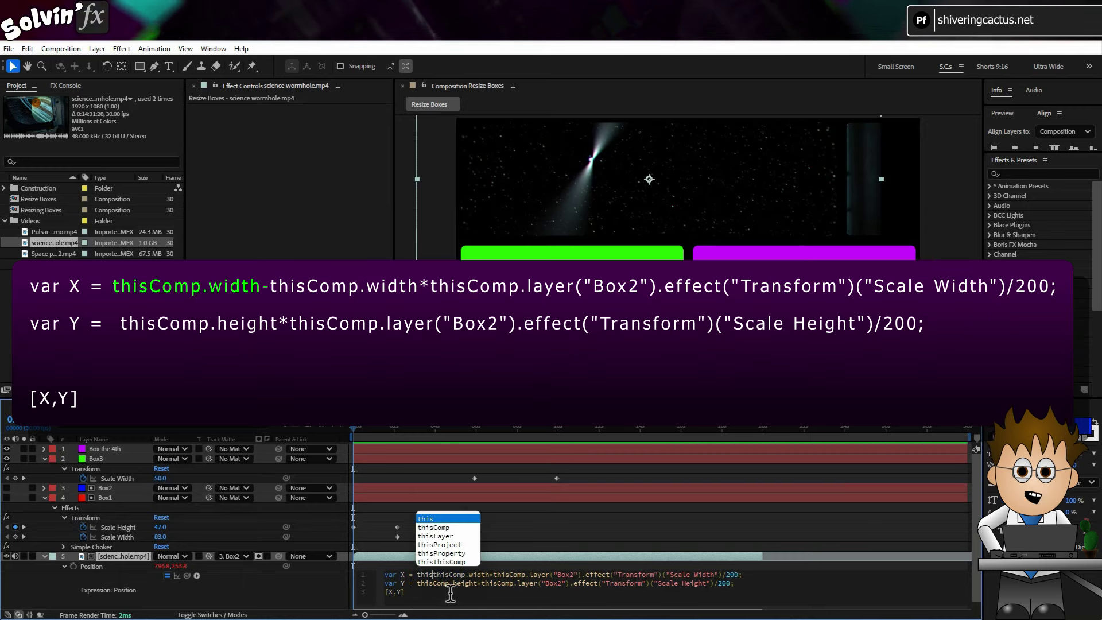
type("wid")
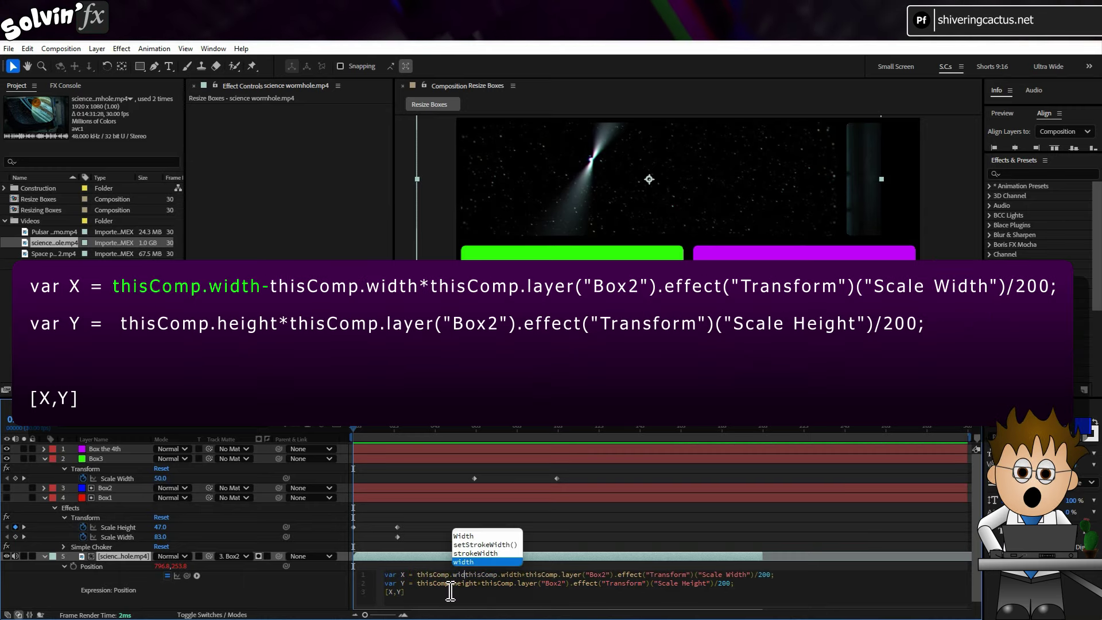
type("th-")
left_click(379, 453)
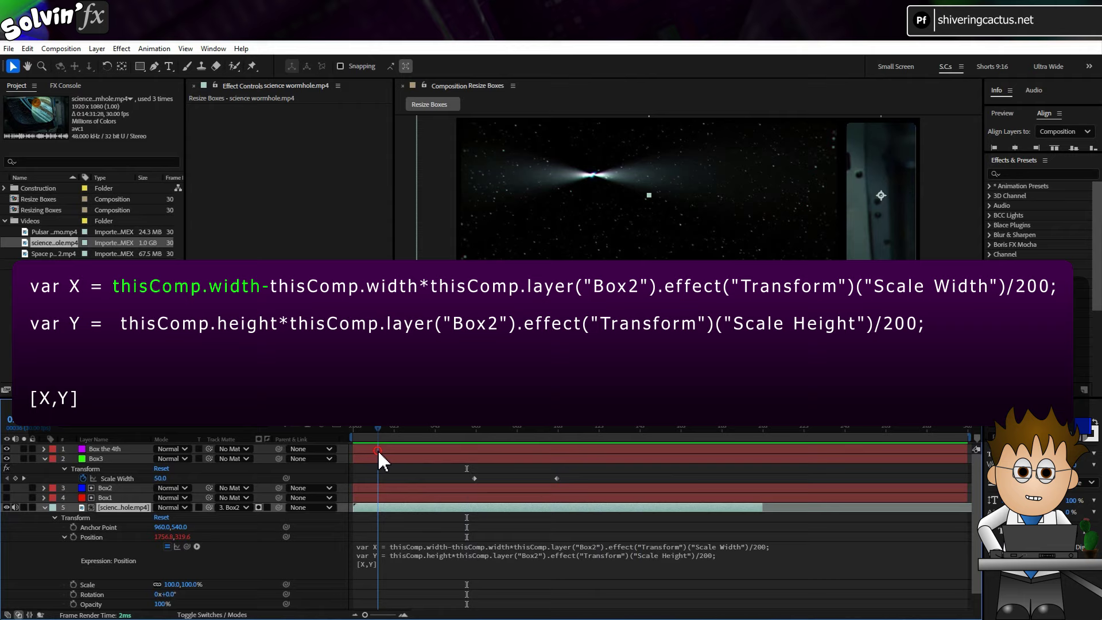
- Move the Pulsar layer above the wormhole layer and swap its footage for Space promo 2
left_click(43, 507)
left_click(103, 518)
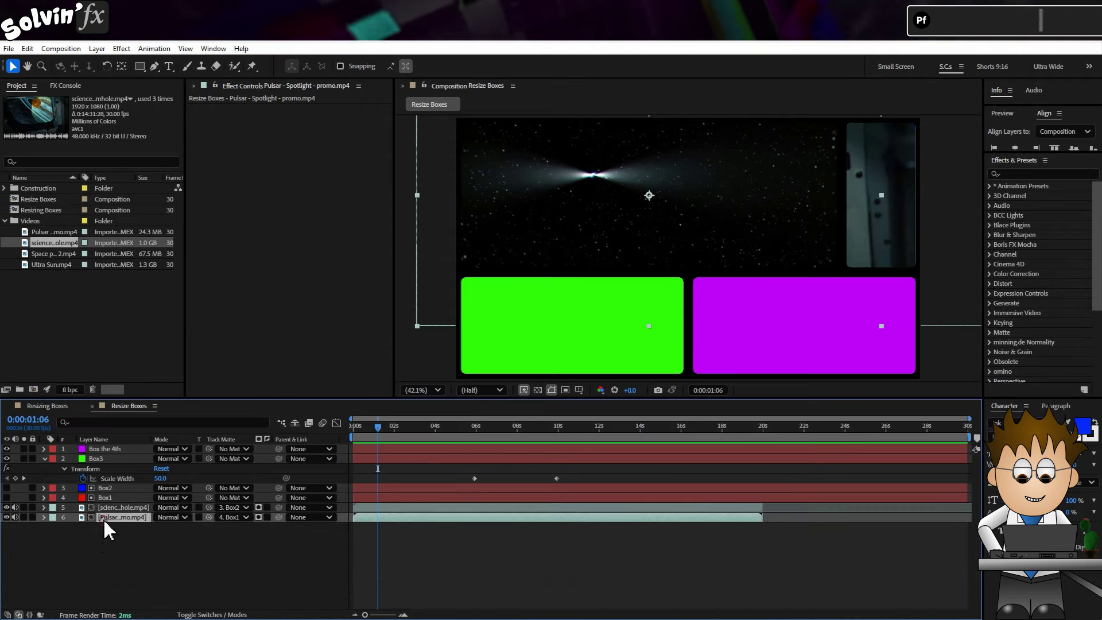
left_click(116, 516)
left_click_drag(116, 516, 117, 506)
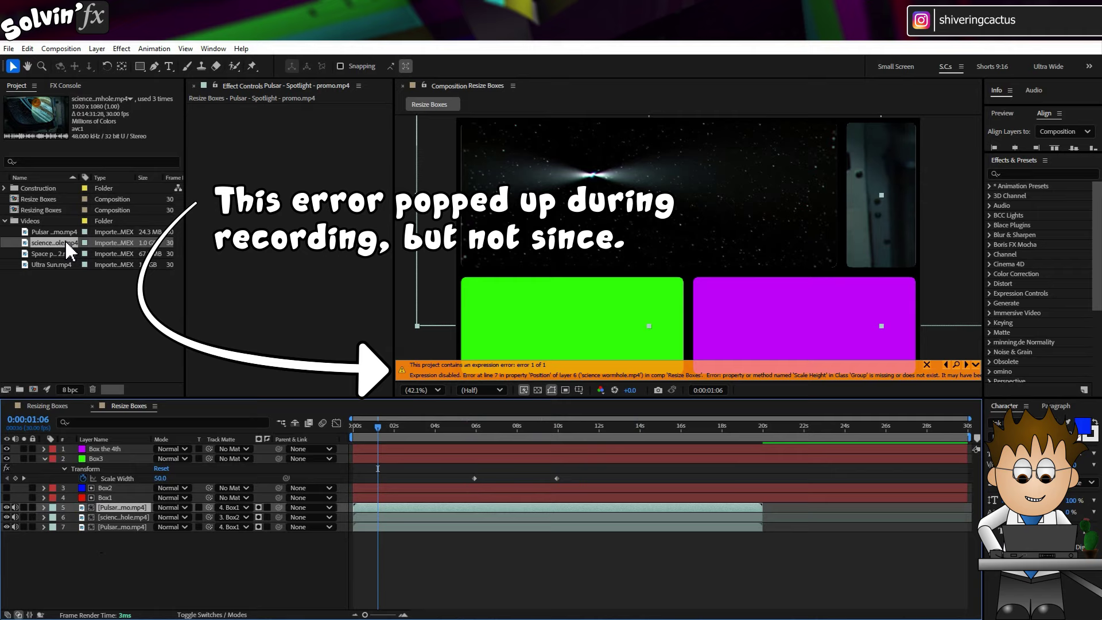
left_click_drag(63, 253, 64, 260)
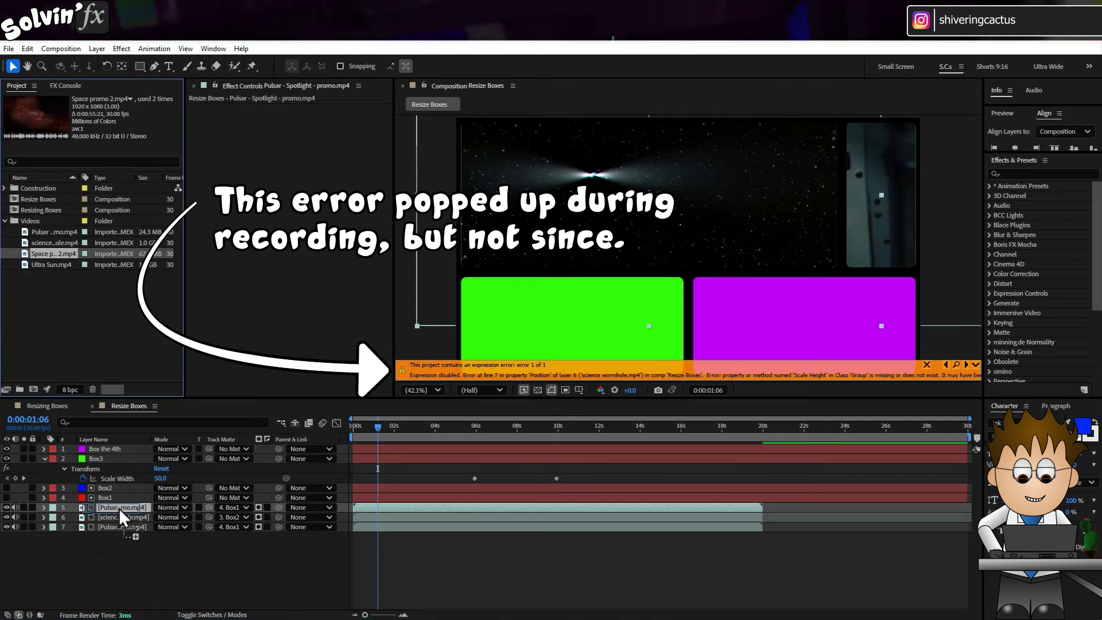
left_click_drag(119, 508, 118, 507)
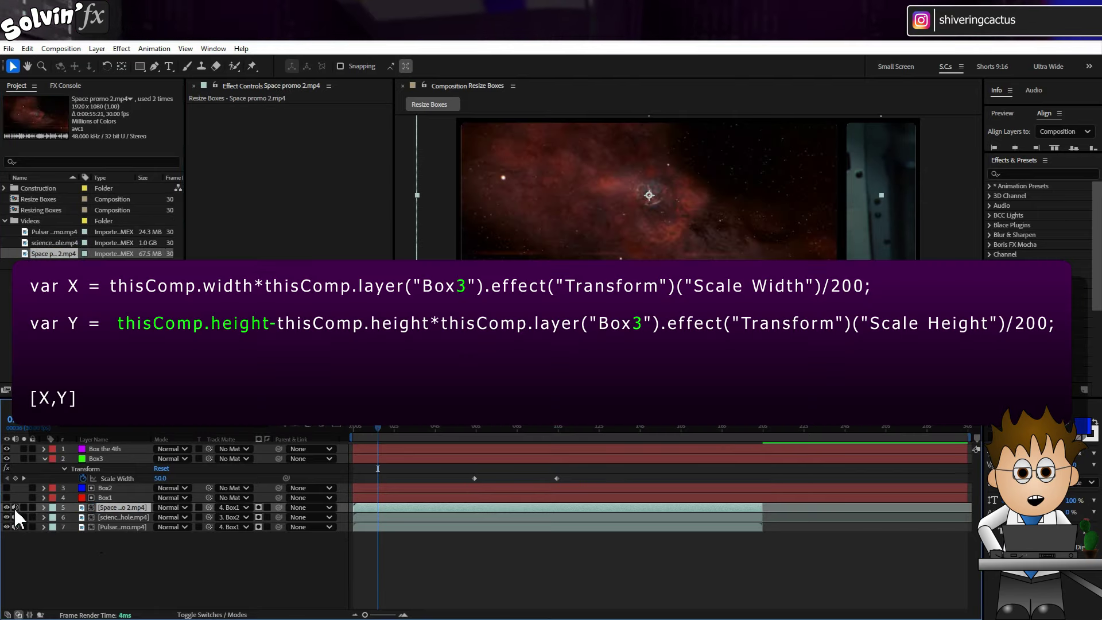
- Change both box references in the clip's Position expression to Box3
left_click(44, 507)
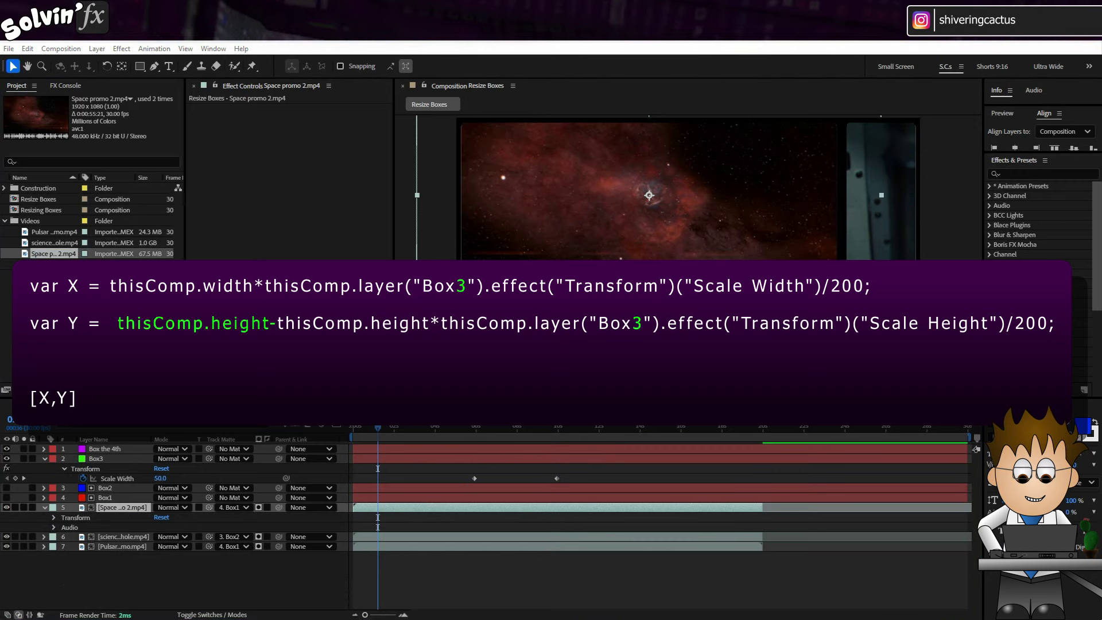
left_click(115, 507)
key("e")
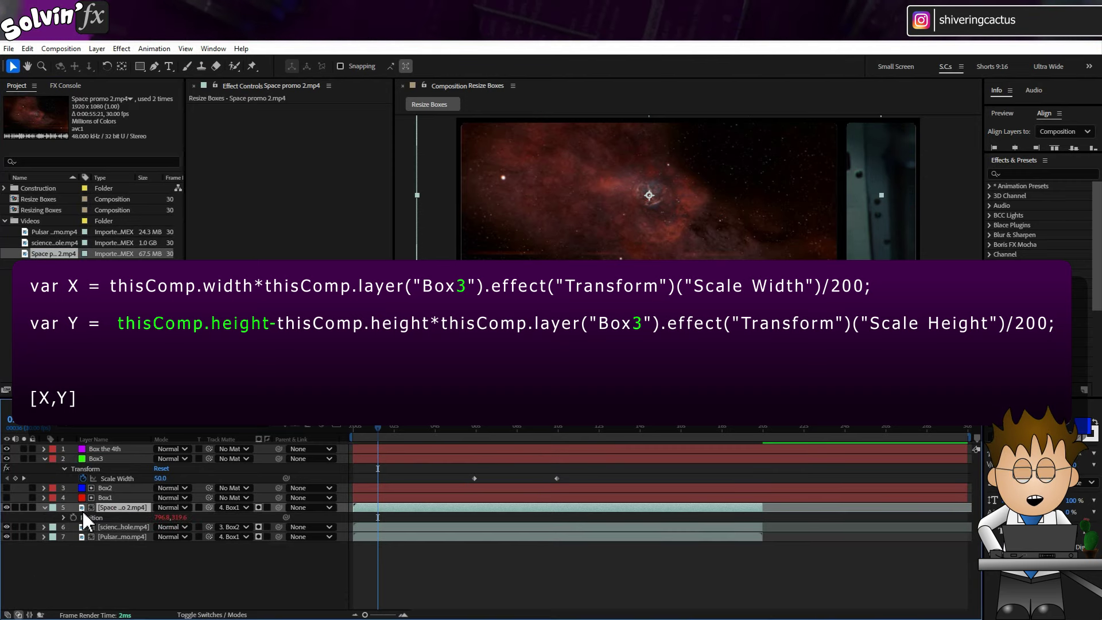
key("e")
key("e")
left_click(414, 528)
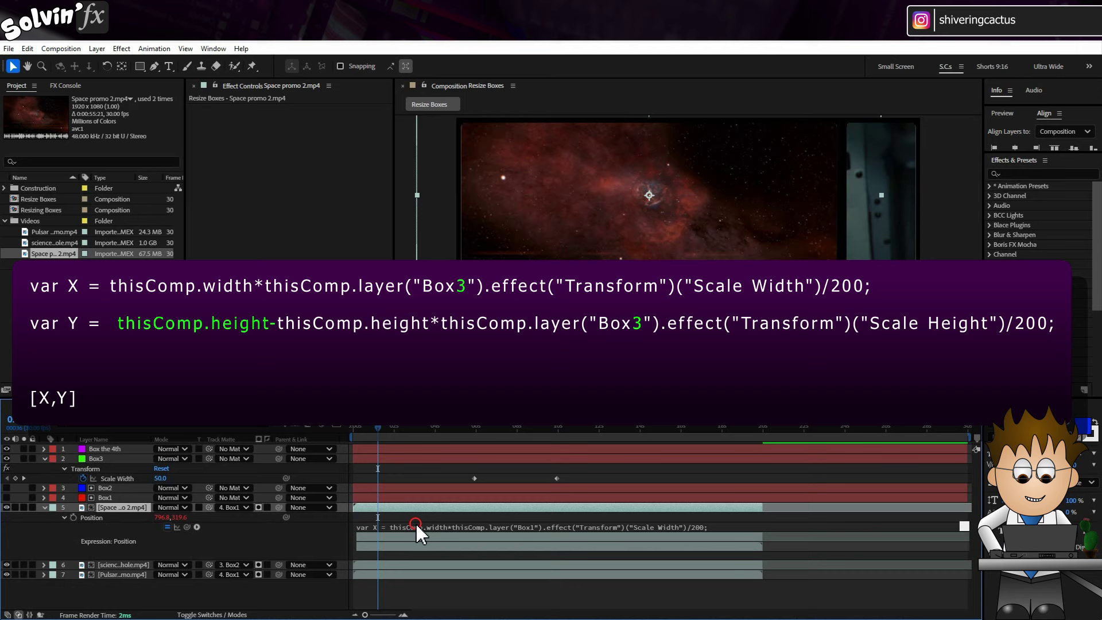
left_click_drag(554, 526, 561, 527)
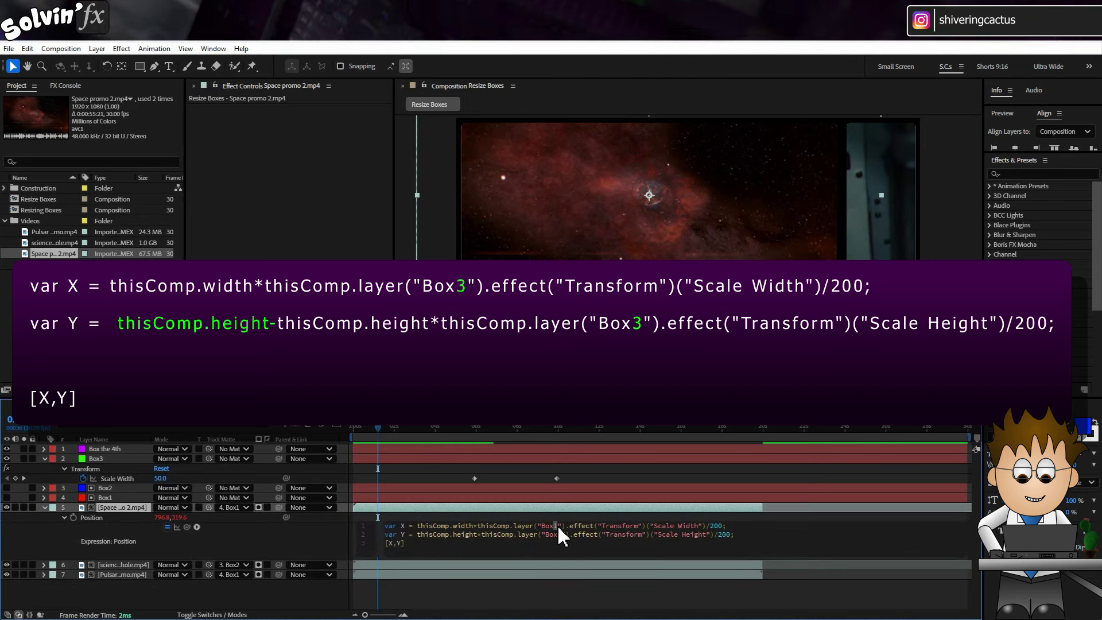
type("3")
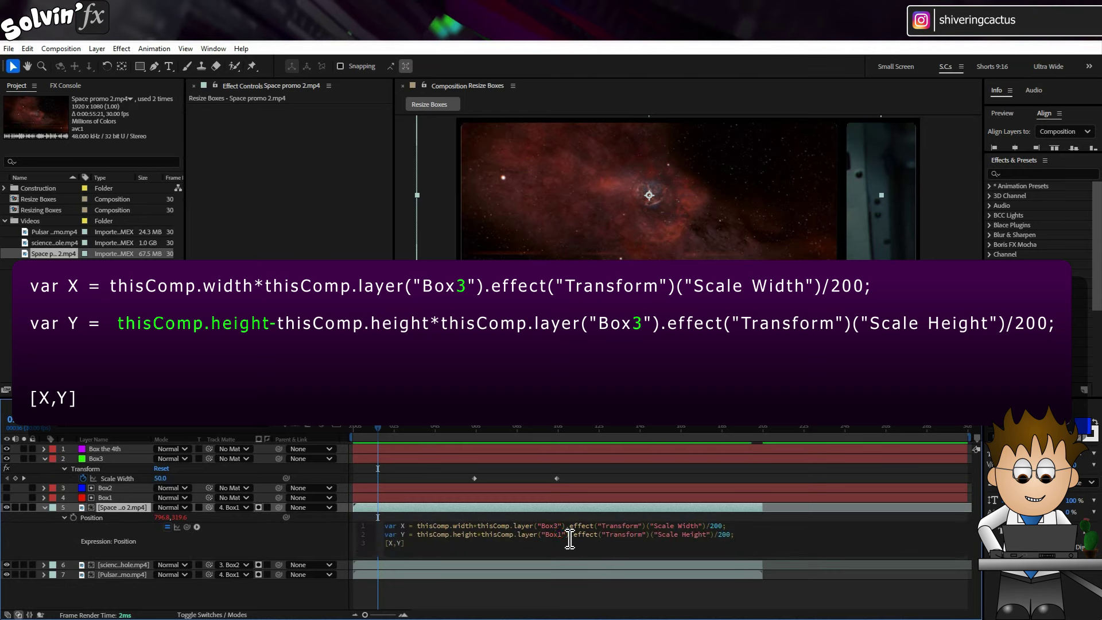
left_click_drag(555, 535, 562, 534)
type("3")
key("Escape")
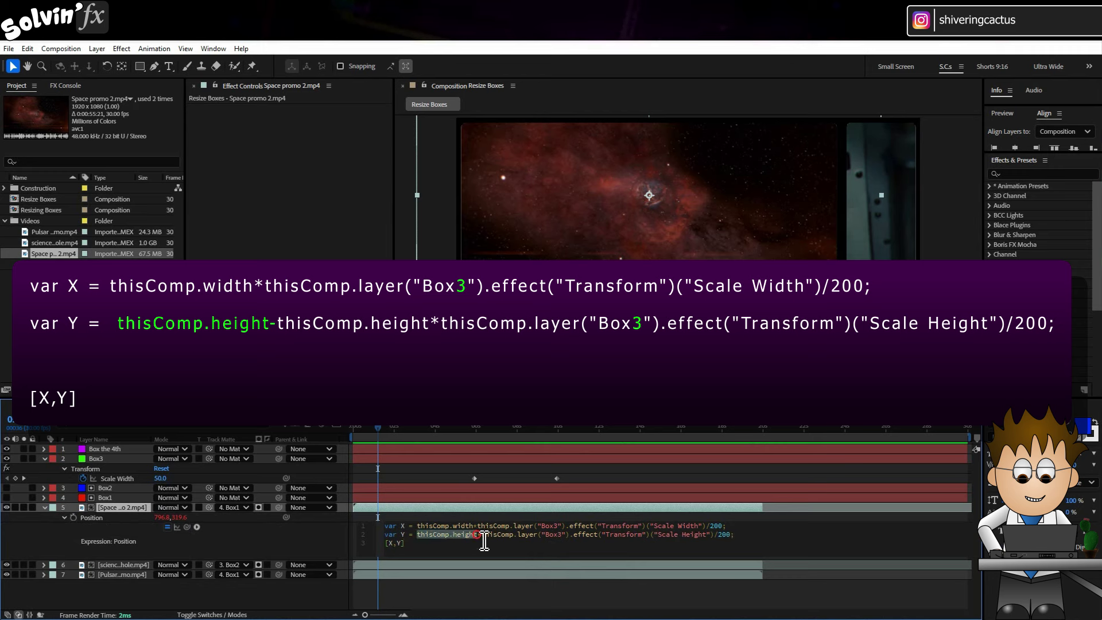
- Prefix the expression's Y formula with thisComp.height- and commit it
key("ctrl+c")
left_click(417, 535)
key("ctrl+v")
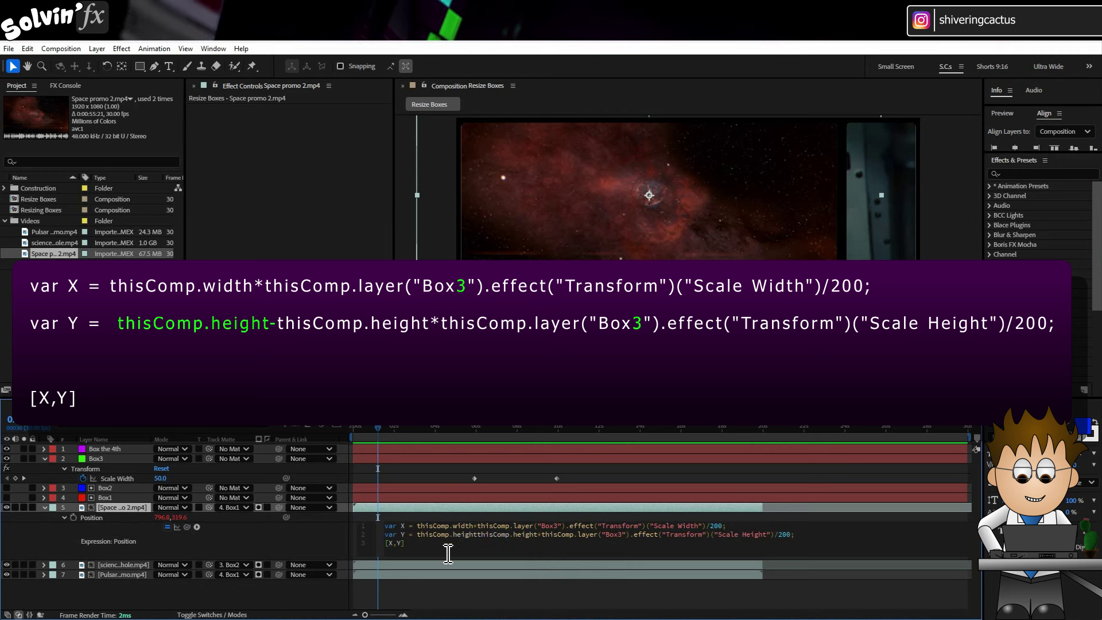
type("-")
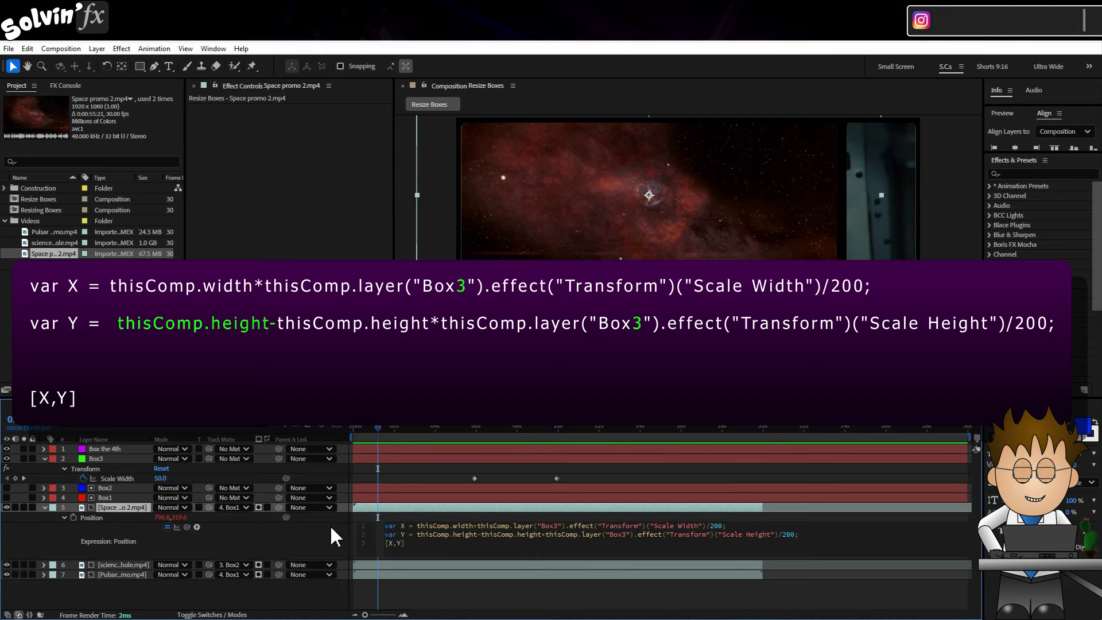
left_click(380, 429)
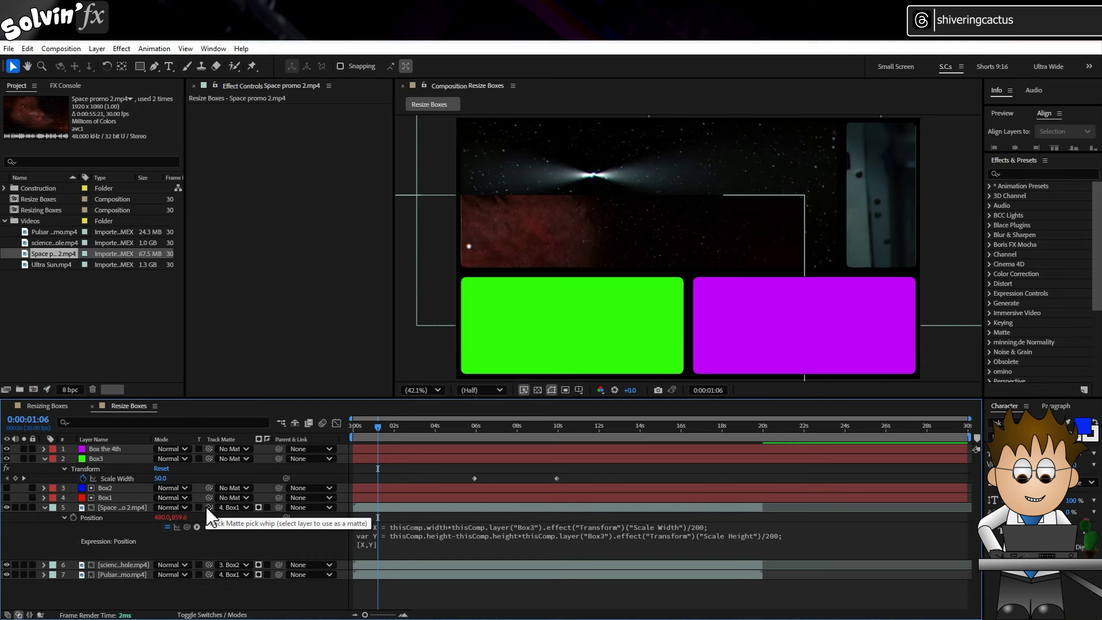
- Link the Space promo clip's track matte to Box3 and return to the timeline start
mouse_move(208, 507)
left_mouse_down()
mouse_move(167, 499)
mouse_move(135, 475)
mouse_move(146, 462)
left_mouse_up()
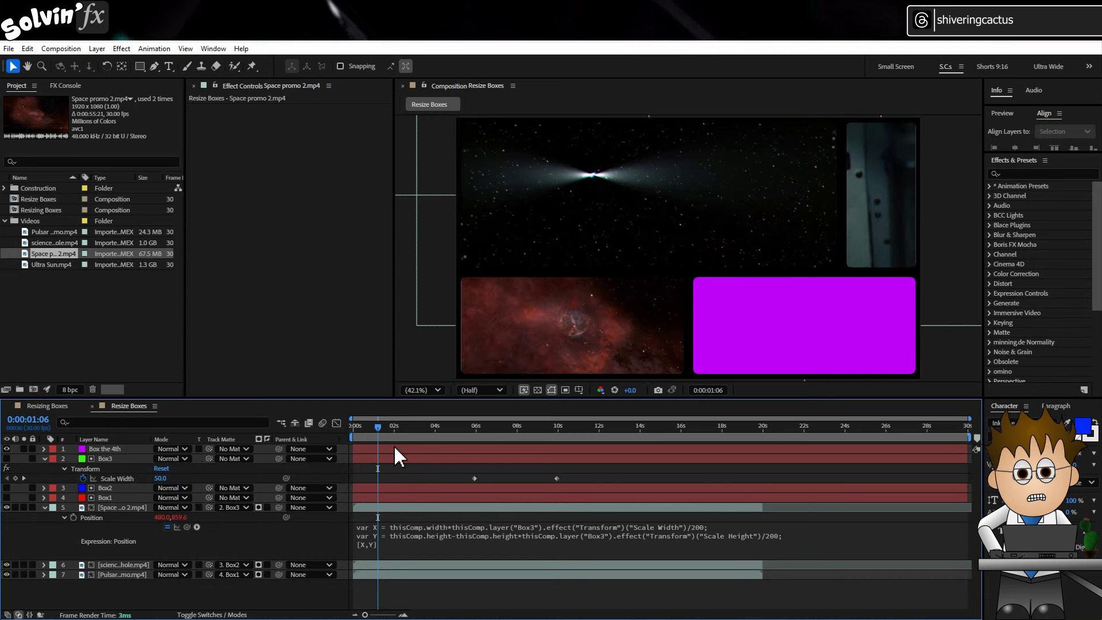
left_click(107, 507)
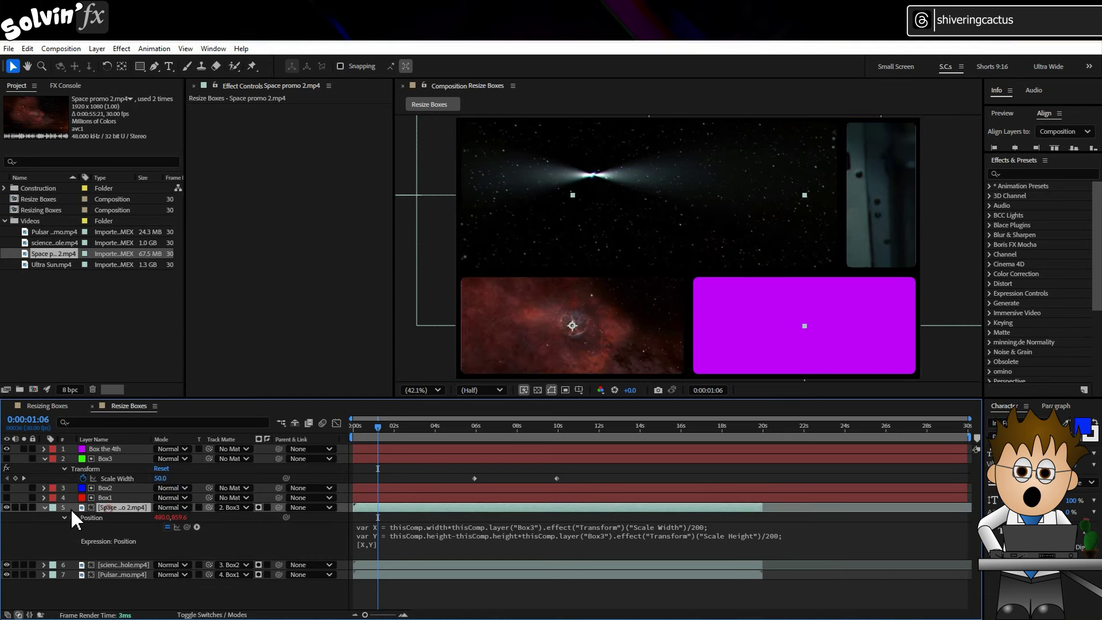
key("Home")
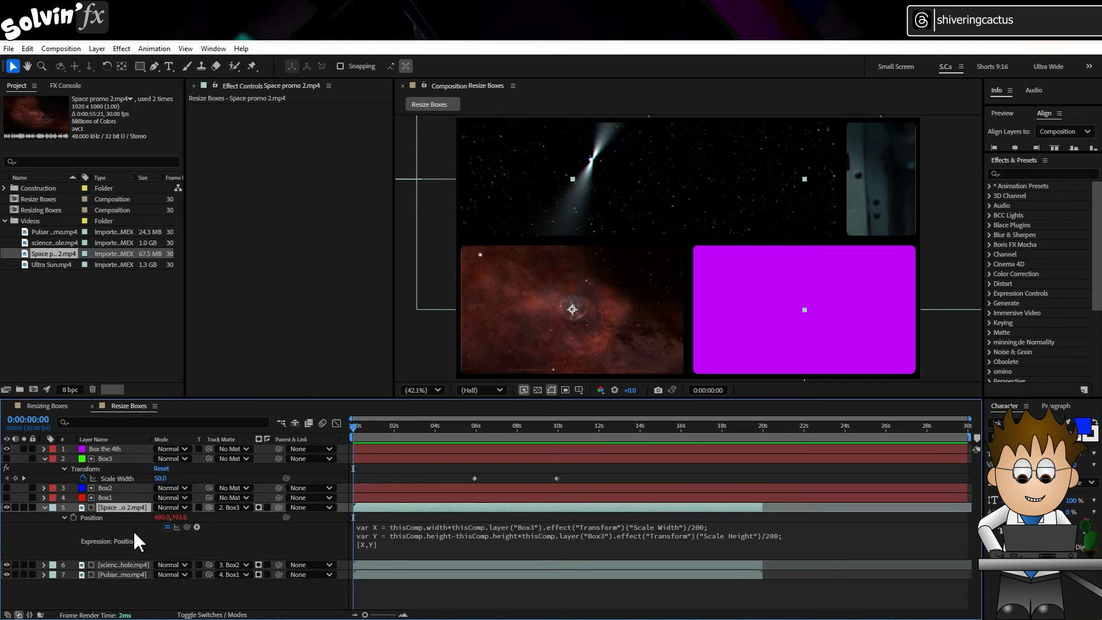
- Duplicate the clip layer, swap its footage for Ultra Sun.mp4, and matte it with Box the 4th
key("ctrl+d")
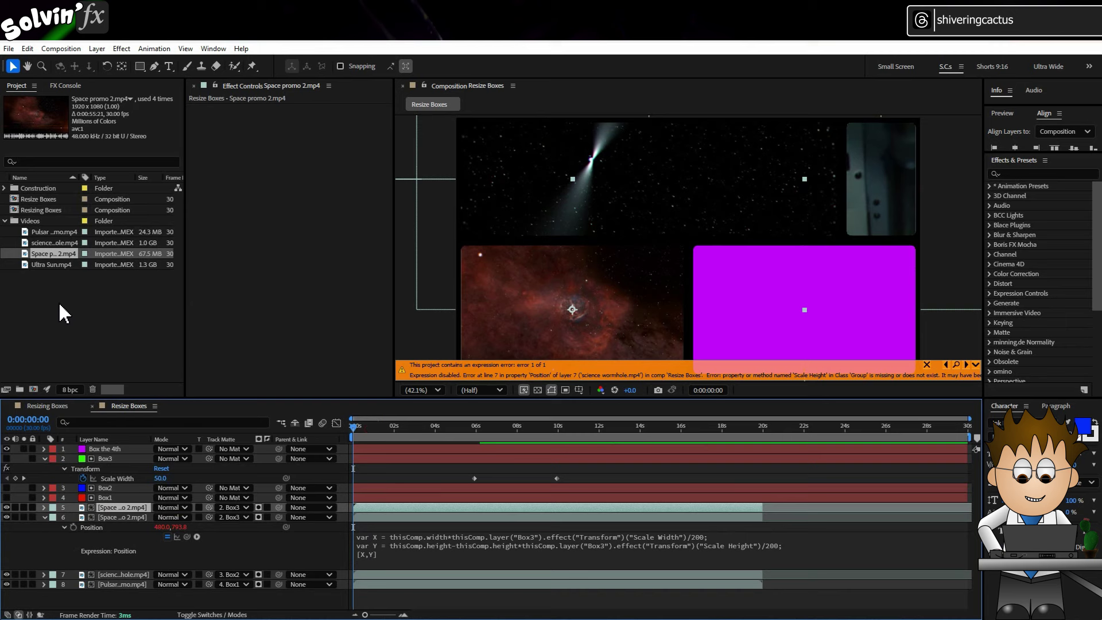
left_click_drag(50, 269, 125, 509)
left_click(233, 507)
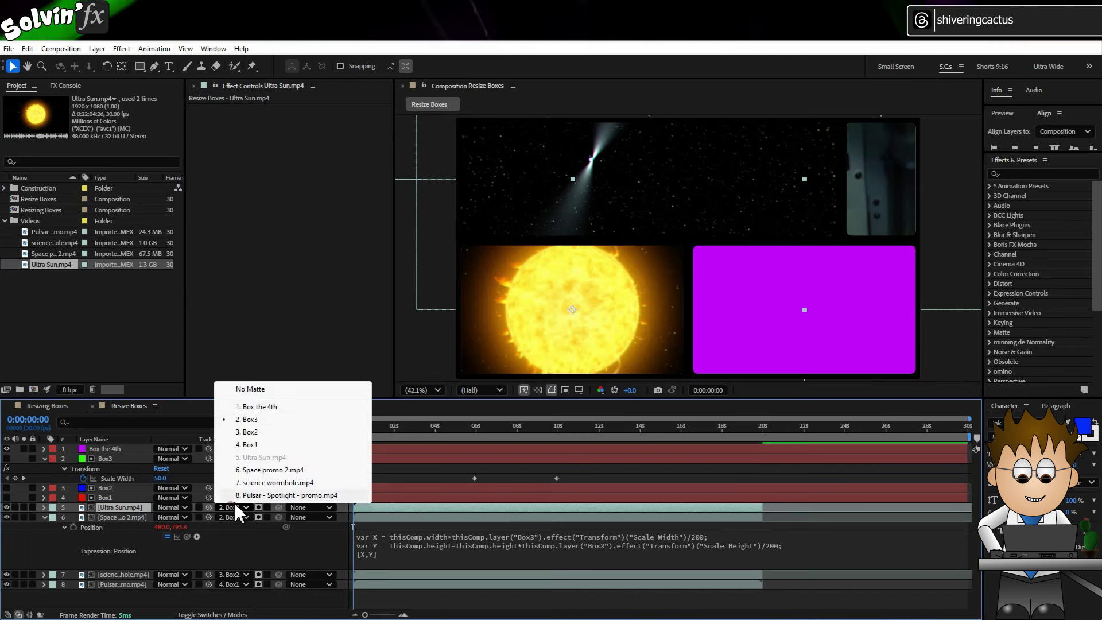
left_click(267, 411)
- Repoint both Box3 references in the sun layer's Position expression to Box the 4th
left_click(43, 507)
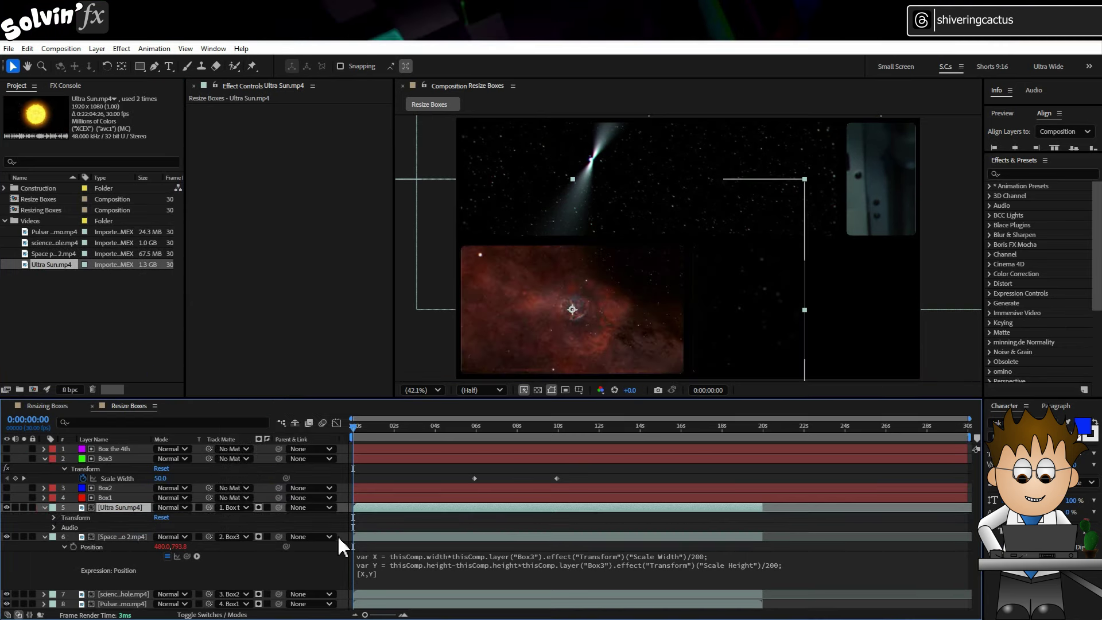
left_click(45, 527)
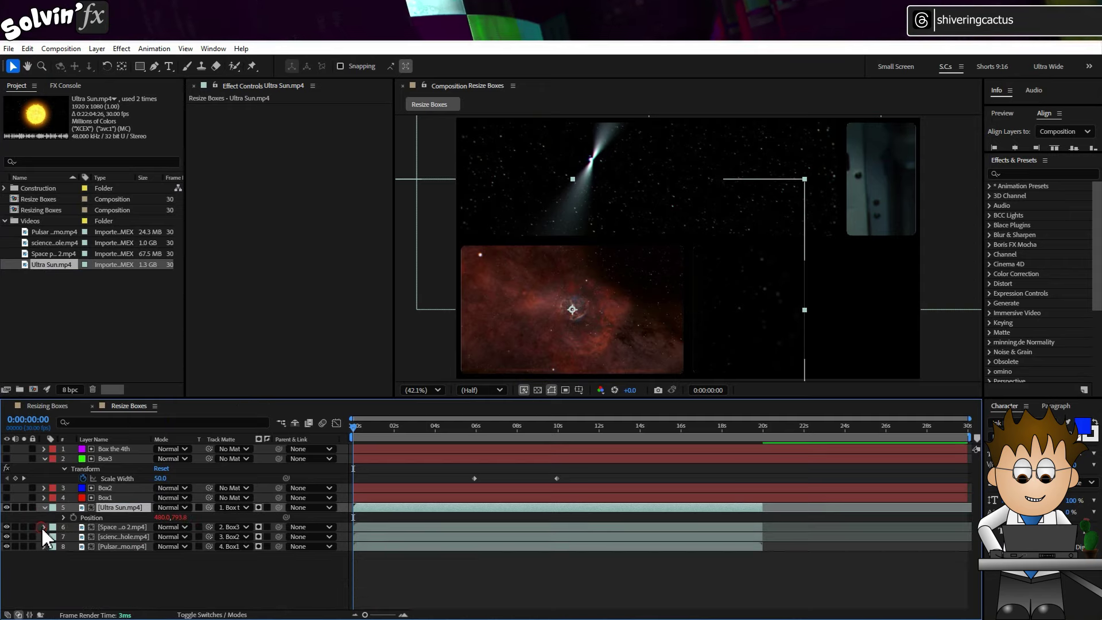
left_click(63, 518)
left_click(406, 527)
left_click(475, 526)
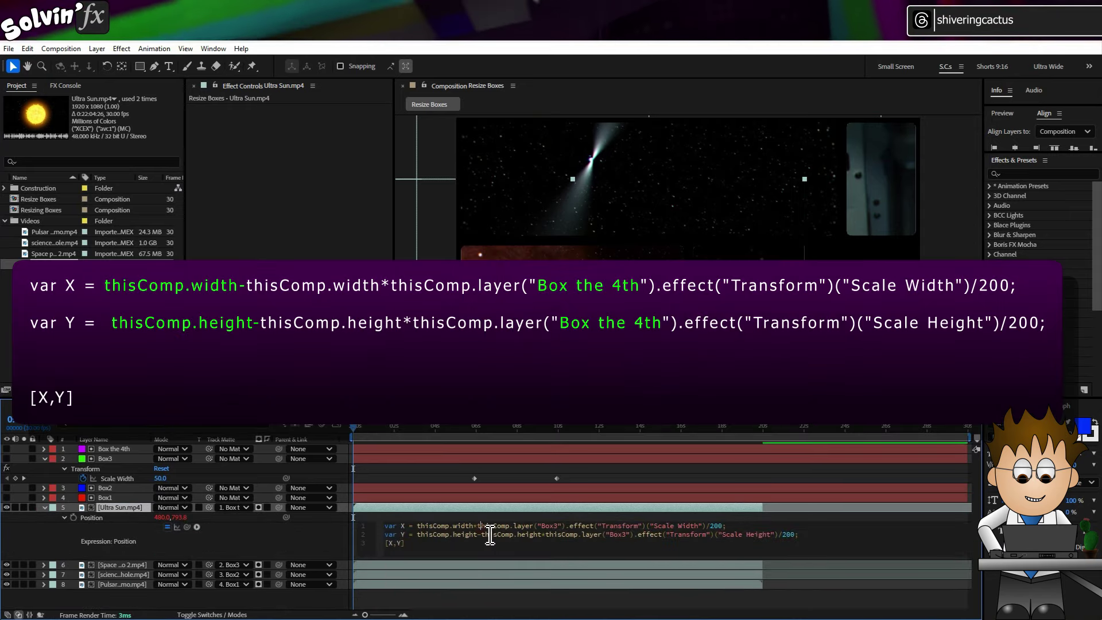
left_click_drag(477, 526, 565, 526)
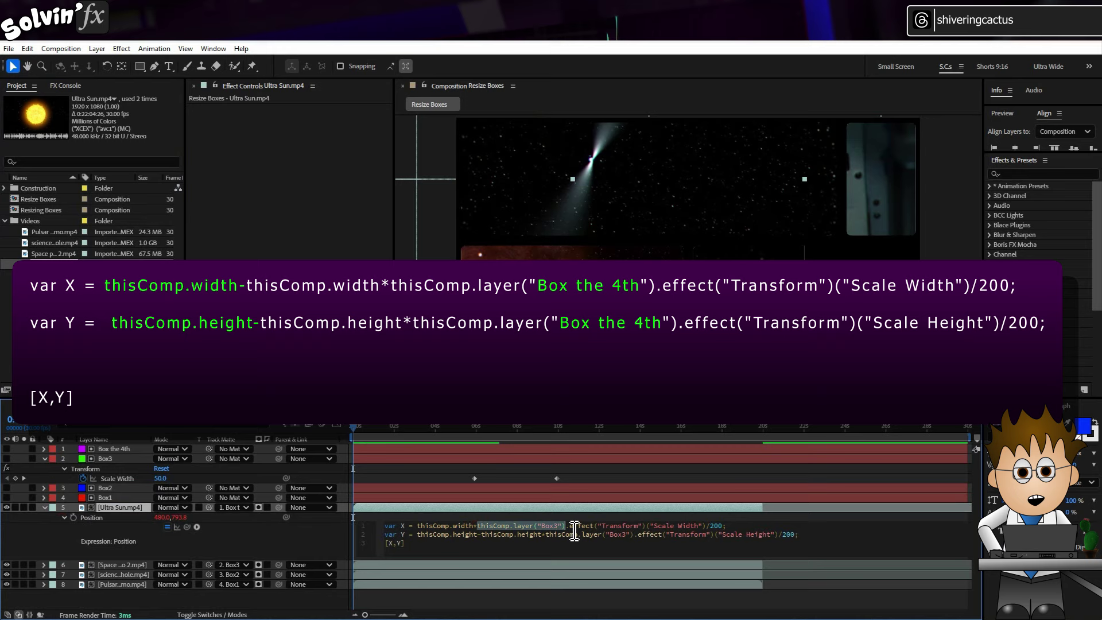
left_click_drag(187, 527, 109, 449)
left_click_drag(546, 534, 638, 539)
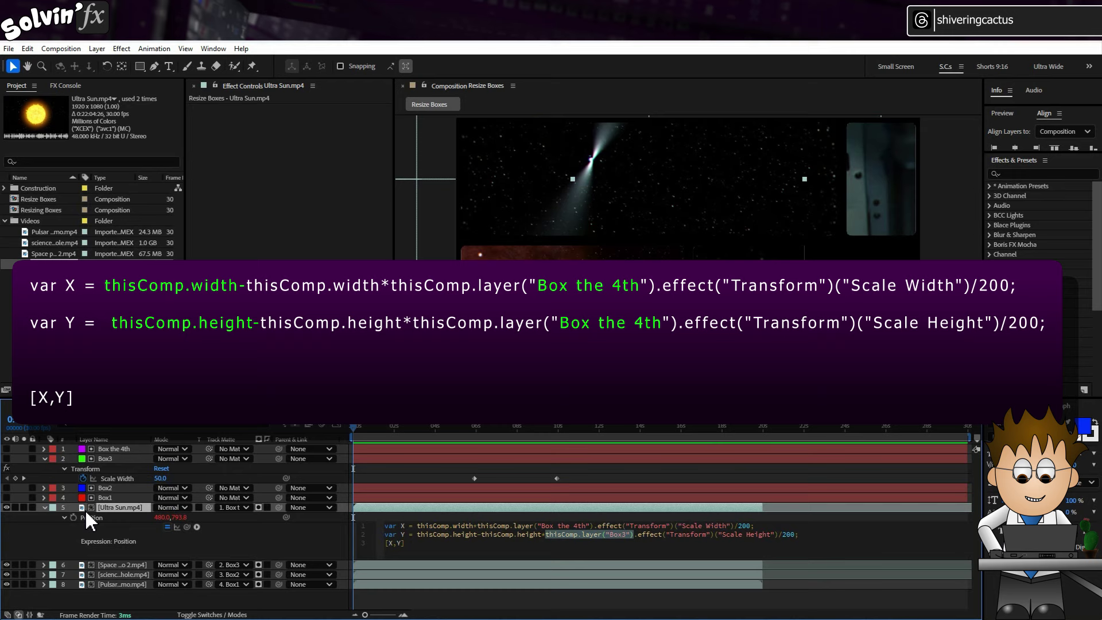
left_click_drag(186, 527, 125, 451)
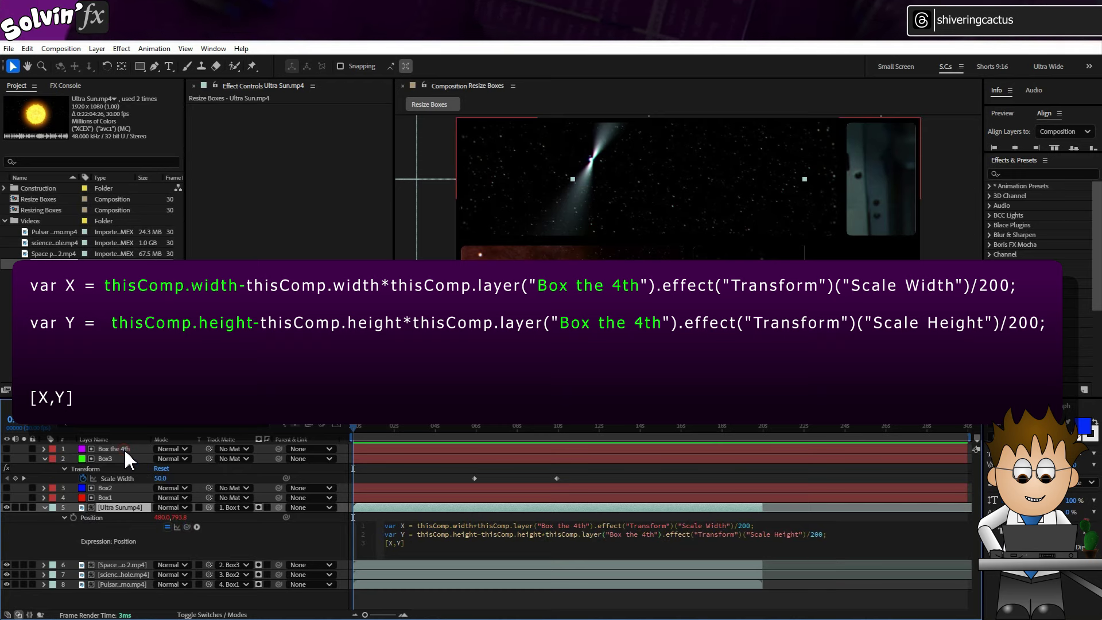
- Prefix the X formula with thisComp.width- and commit the sun expression
left_click_drag(418, 526, 474, 527)
key("ctrl+c")
left_click(417, 526)
key("ctrl+v")
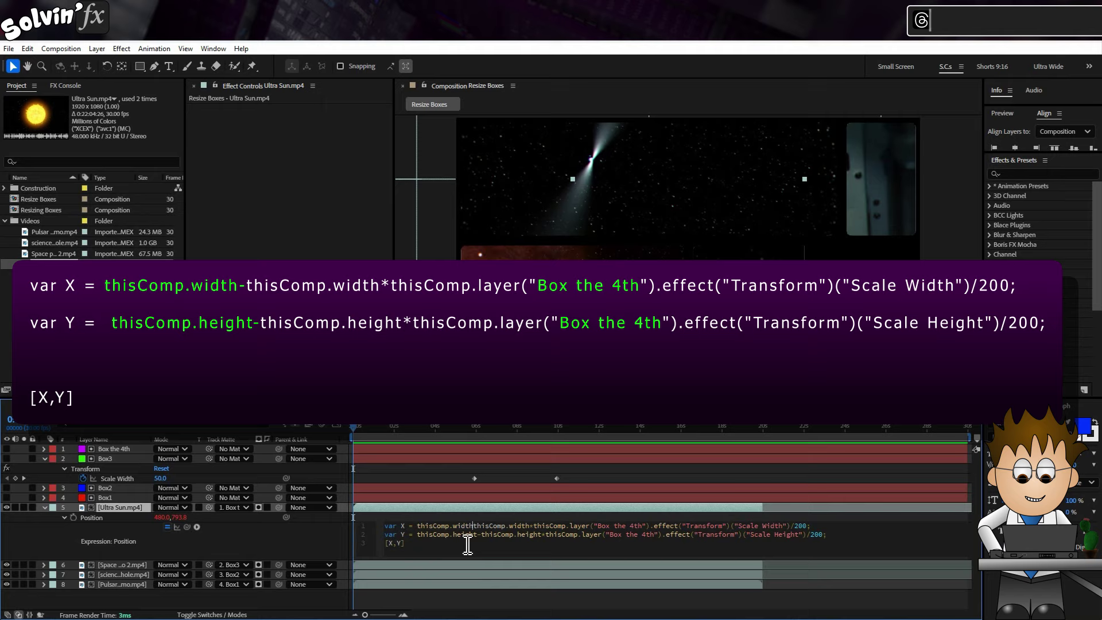
type("-")
left_click(310, 541)
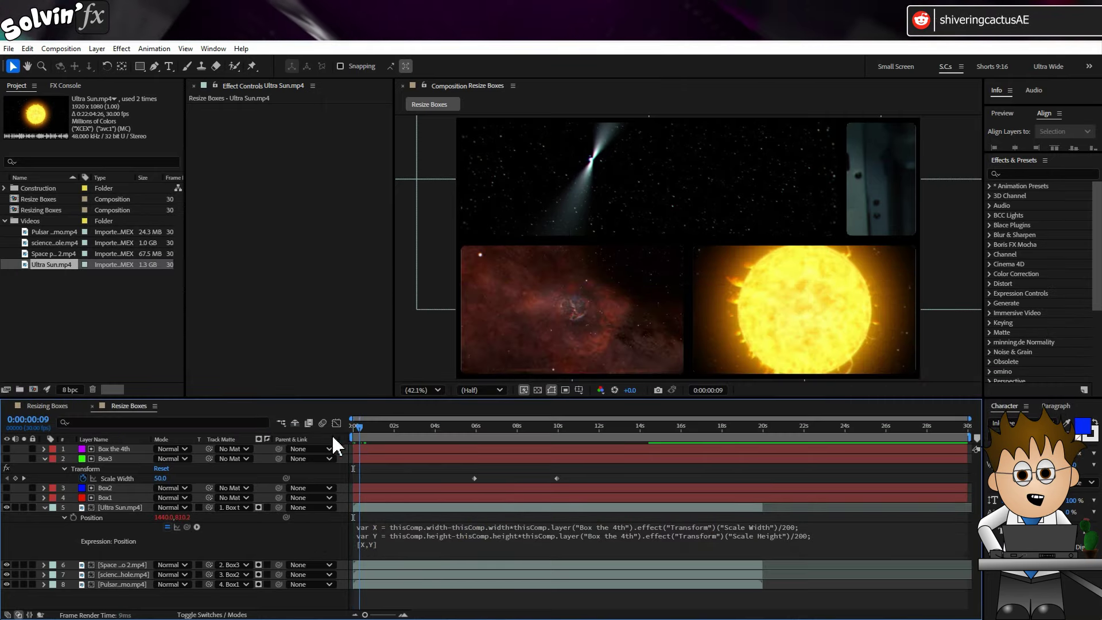
key("Home")
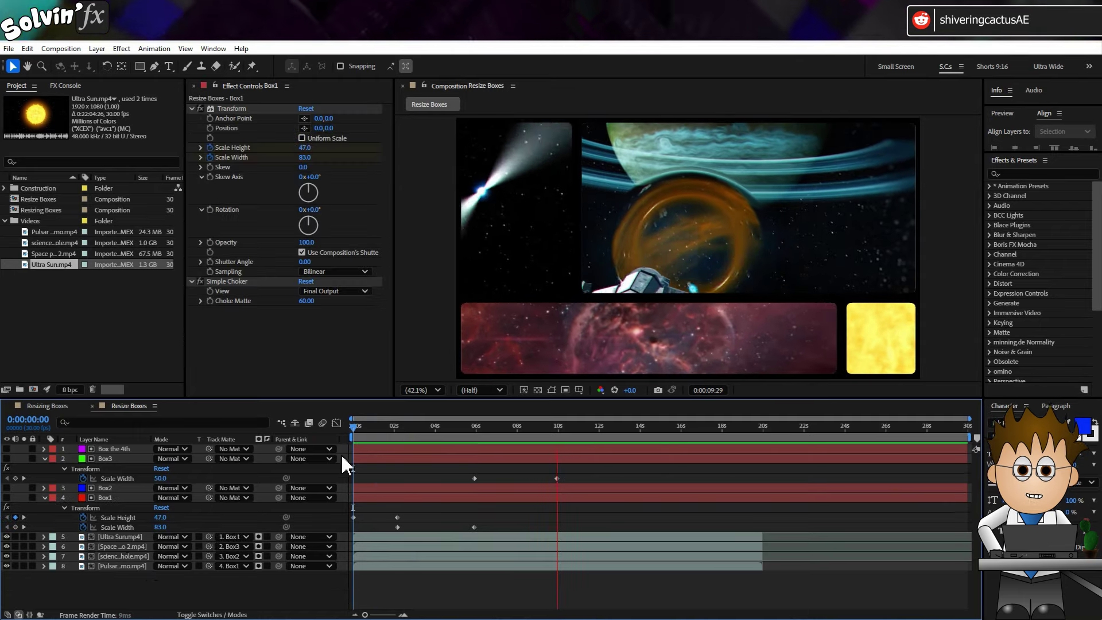
- Return to the Resizing Boxes comp and preview its resizing box animation
left_click(52, 408)
key("space")
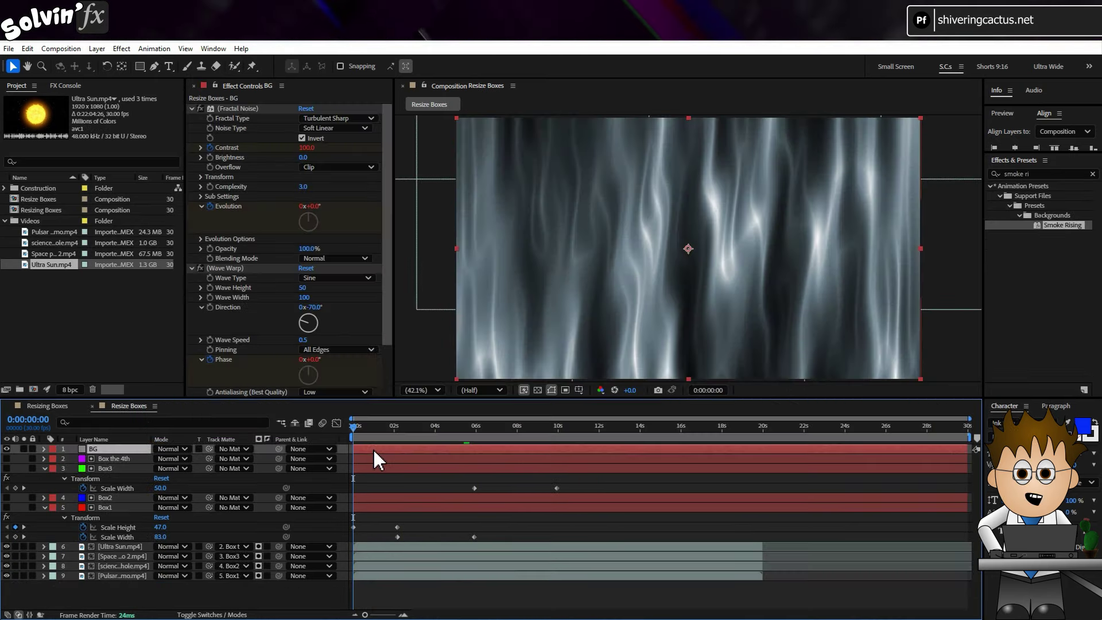
- Give the BG layer Tritone, Color Emboss, Transform and Levels effects for a light textured look
key("u")
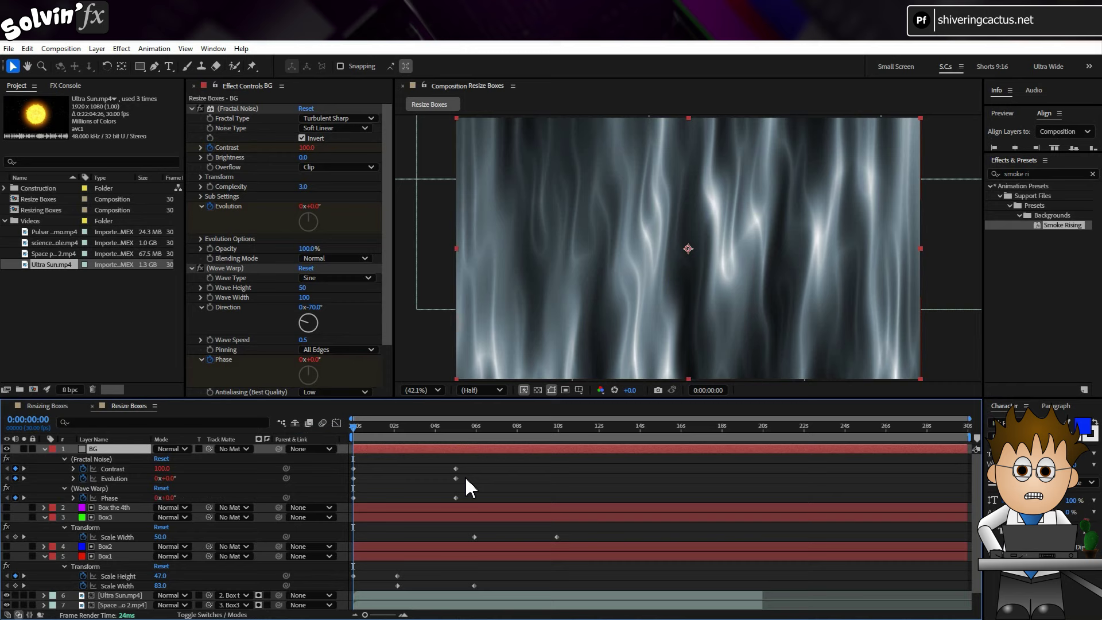
left_click_drag(439, 465, 459, 508)
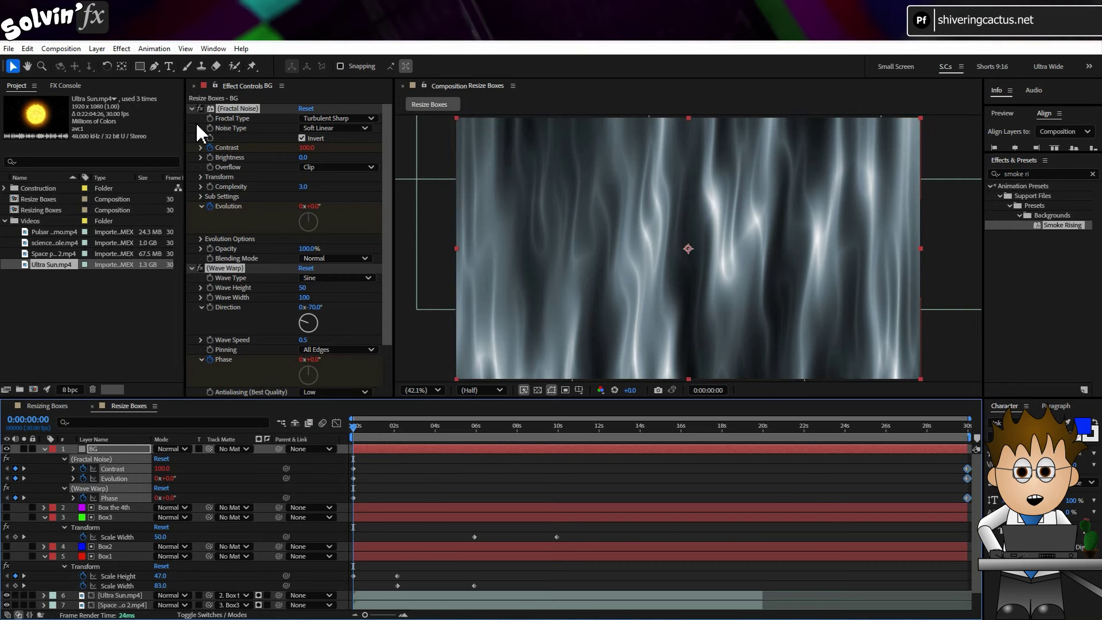
key("ctrl+alt+shift+e")
left_click(254, 229)
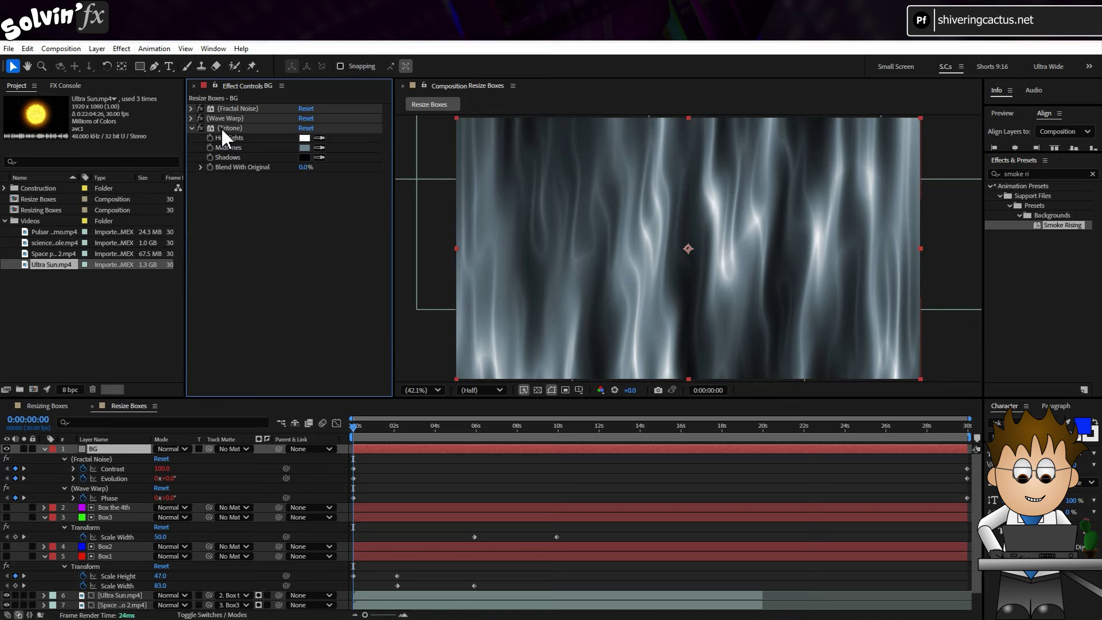
key("ctrl+alt+shift+e")
left_click(265, 243)
- Move BG beneath the four video boxes and reveal the wormhole clip's erroring Position expression
left_click(44, 449)
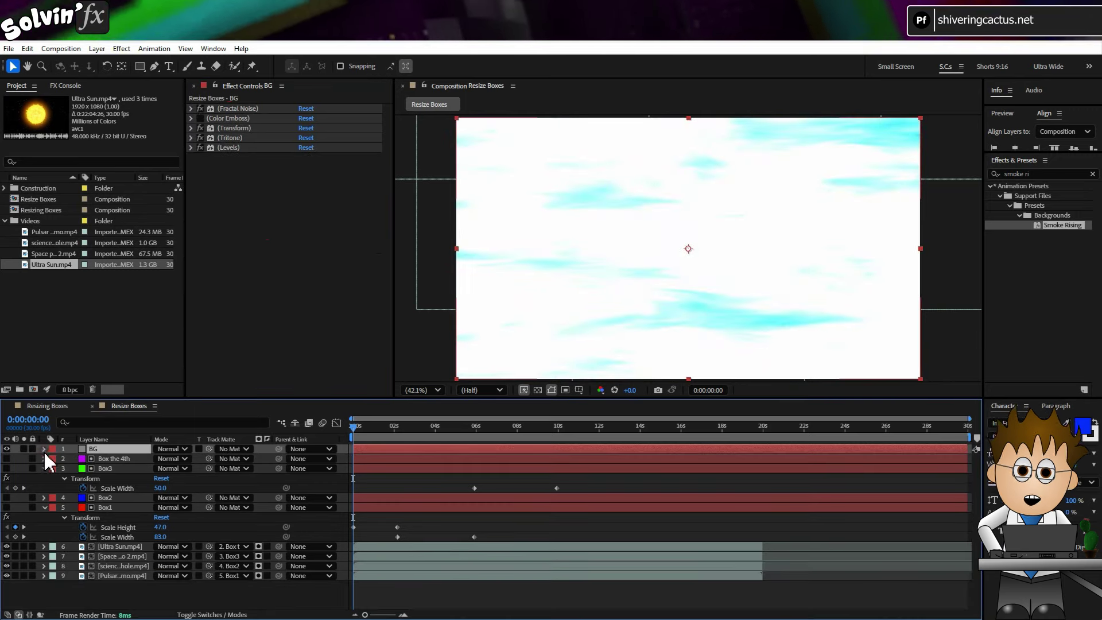
left_click(45, 469)
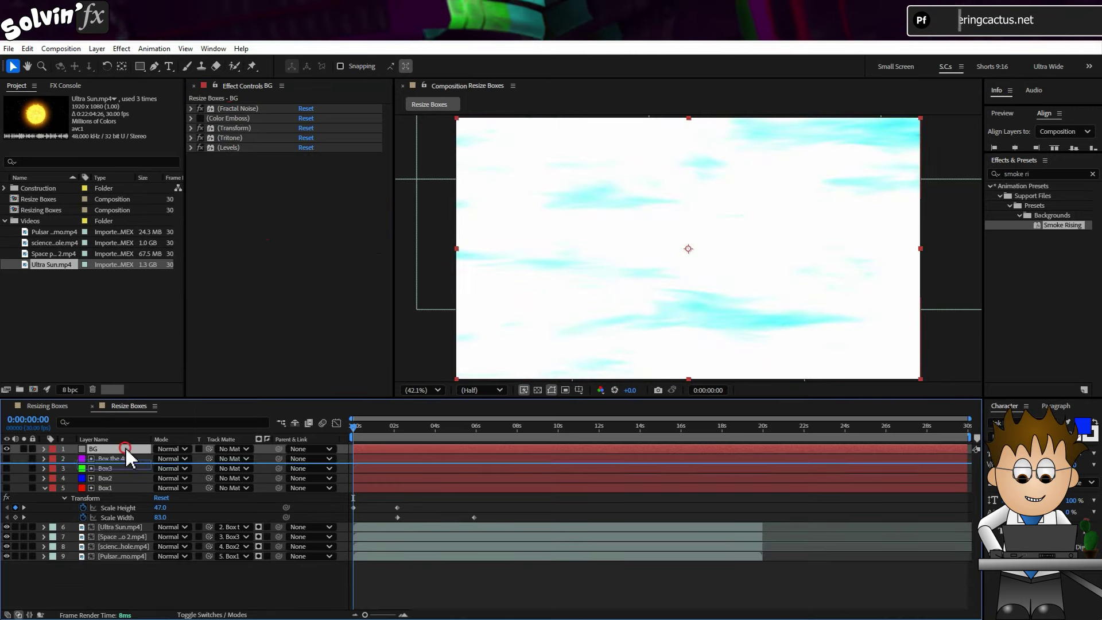
left_click_drag(125, 448, 108, 588)
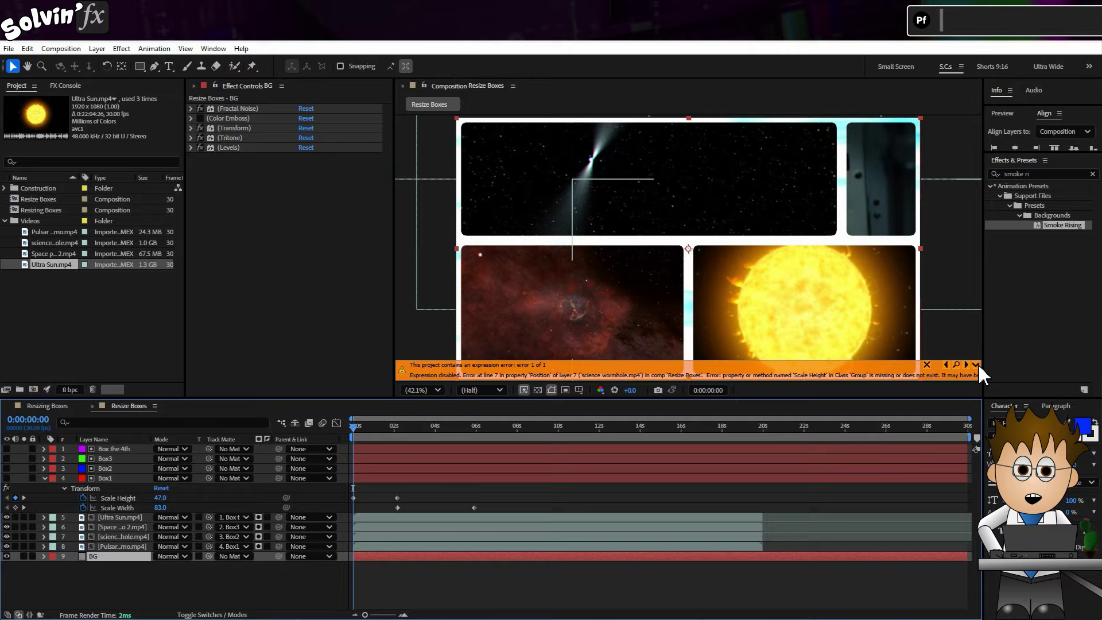
left_click(956, 364)
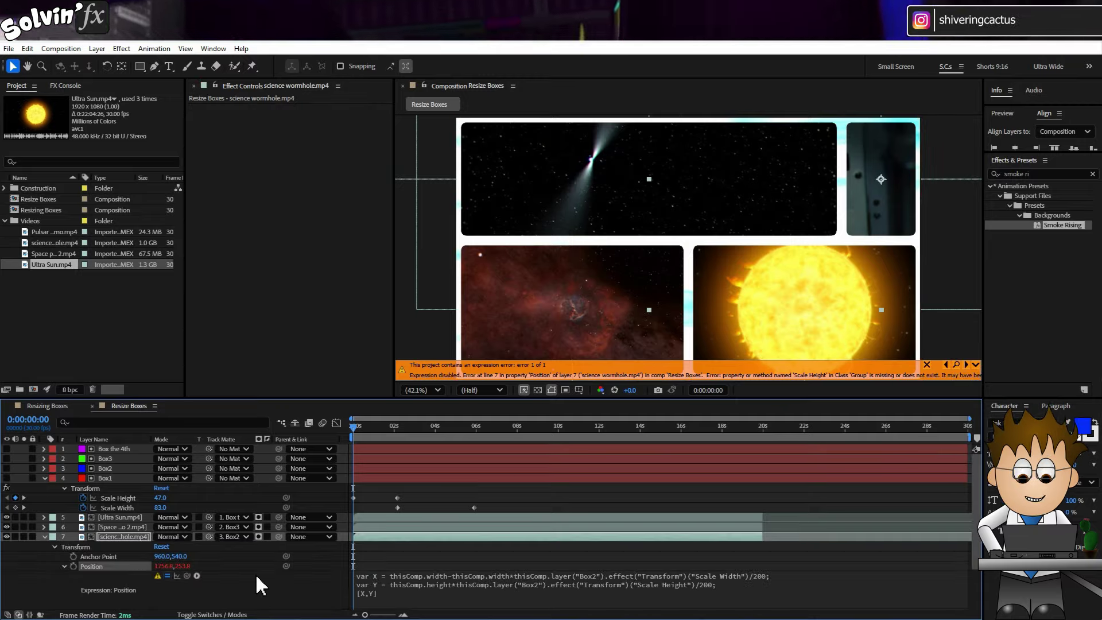